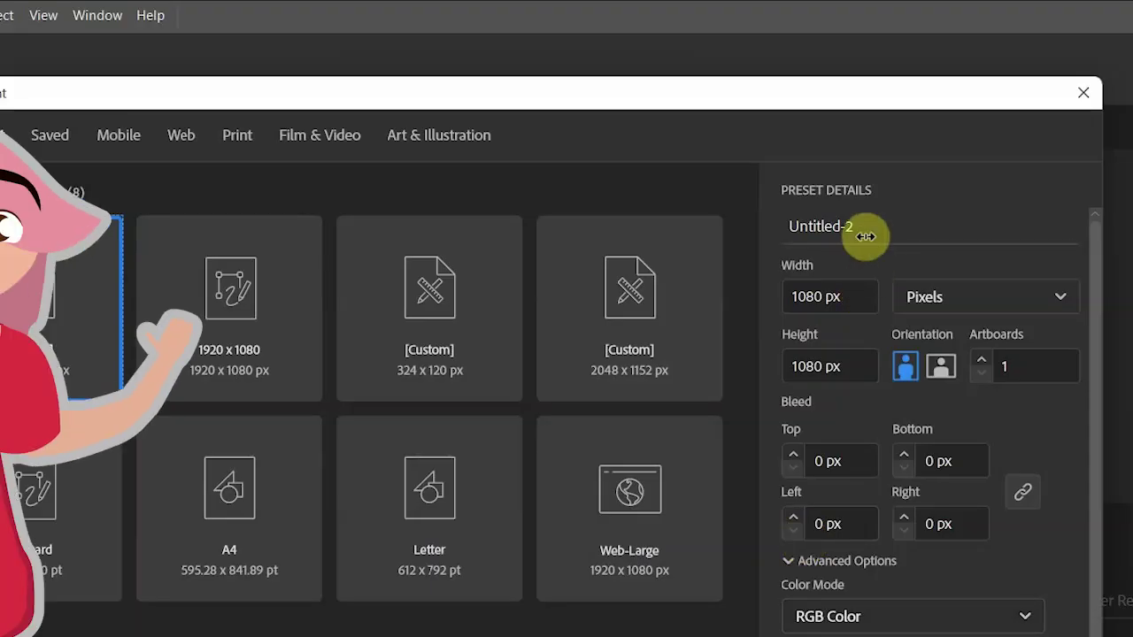
- Name the new 1080 x 1080 px document "cake" and create it
left_click_drag(865, 232, 761, 231)
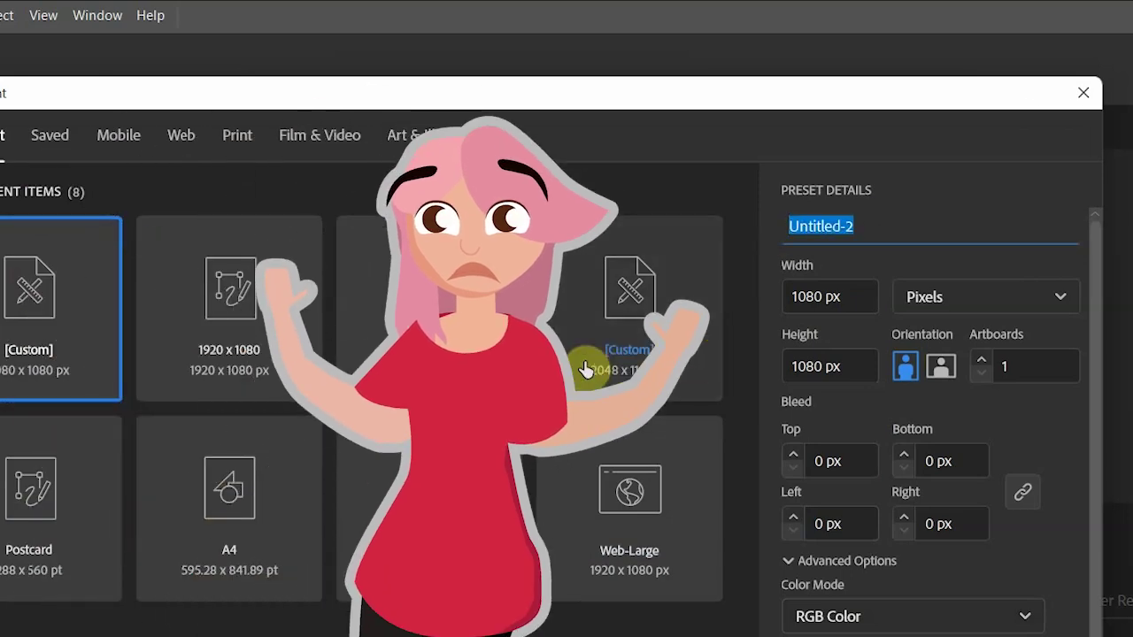
key("BackSpace")
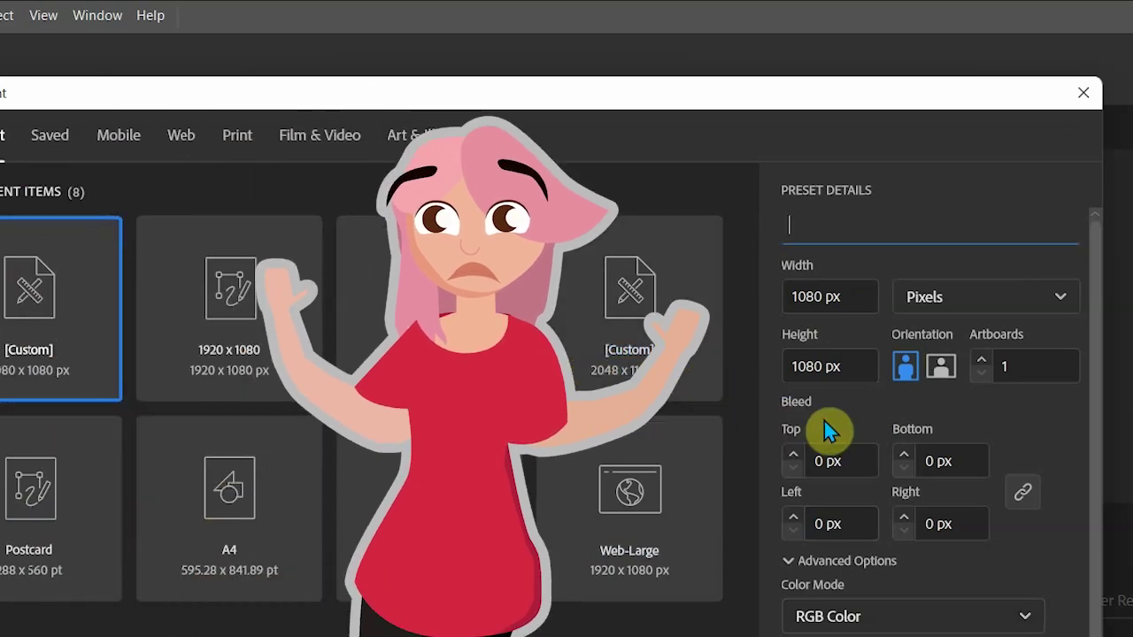
type("cake")
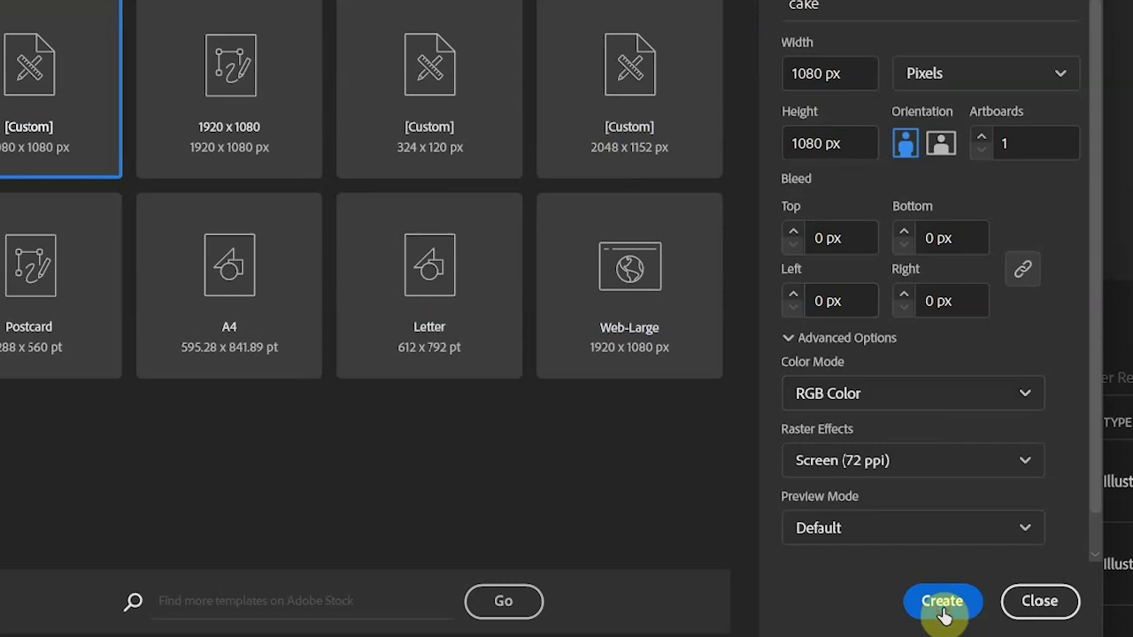
left_click(942, 602)
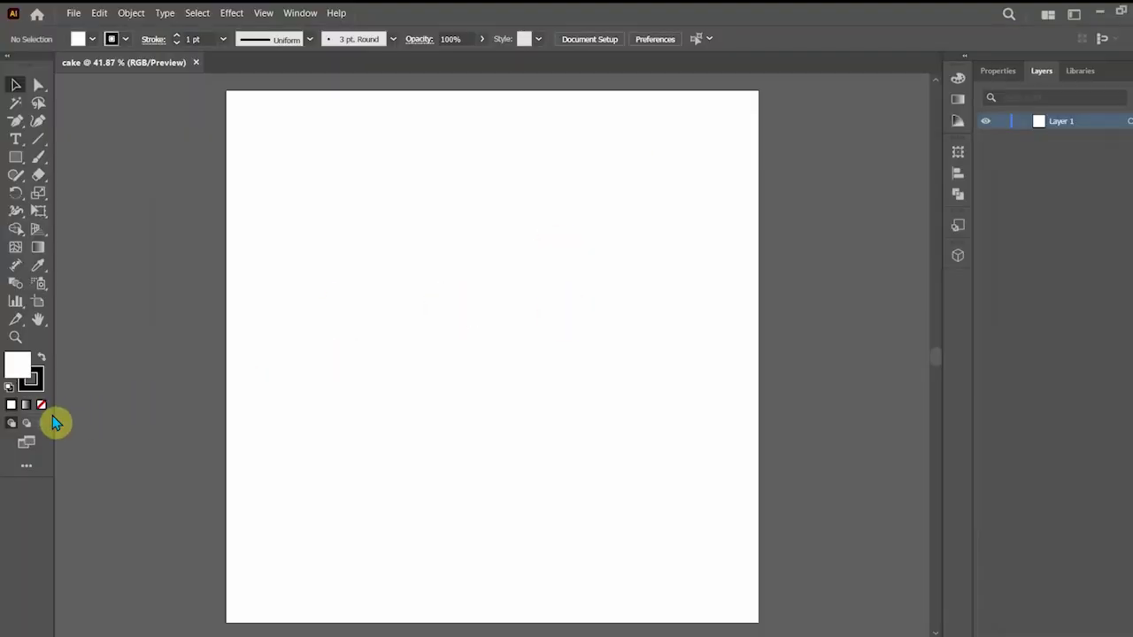
- Set the stroke to none and the fill to light cream, FFE8CA
left_click(41, 405)
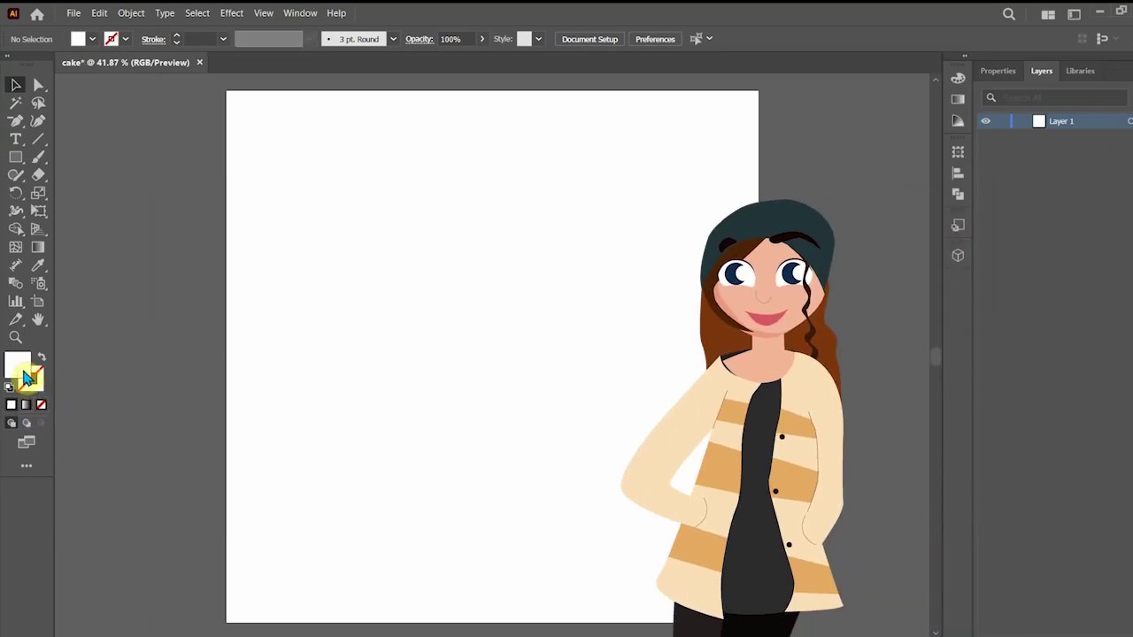
double_click(21, 366)
left_click(607, 261)
left_click(538, 212)
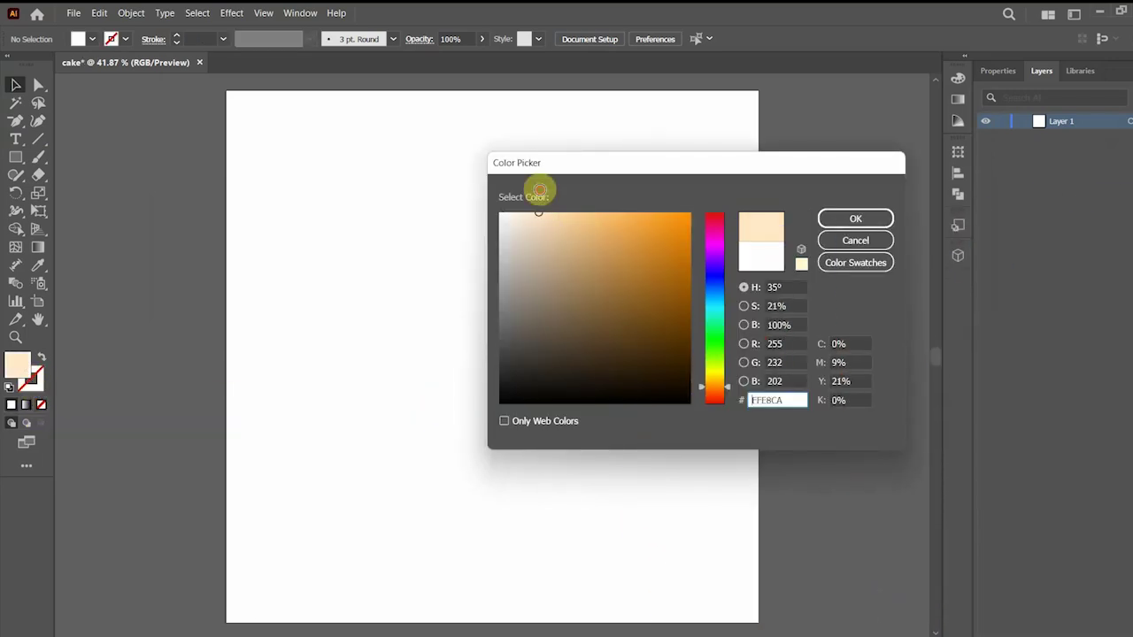
left_click(855, 219)
- Add a 1080 x 1080 px background rectangle and centre it horizontally and vertically on the artboard
key("m")
left_click(424, 334)
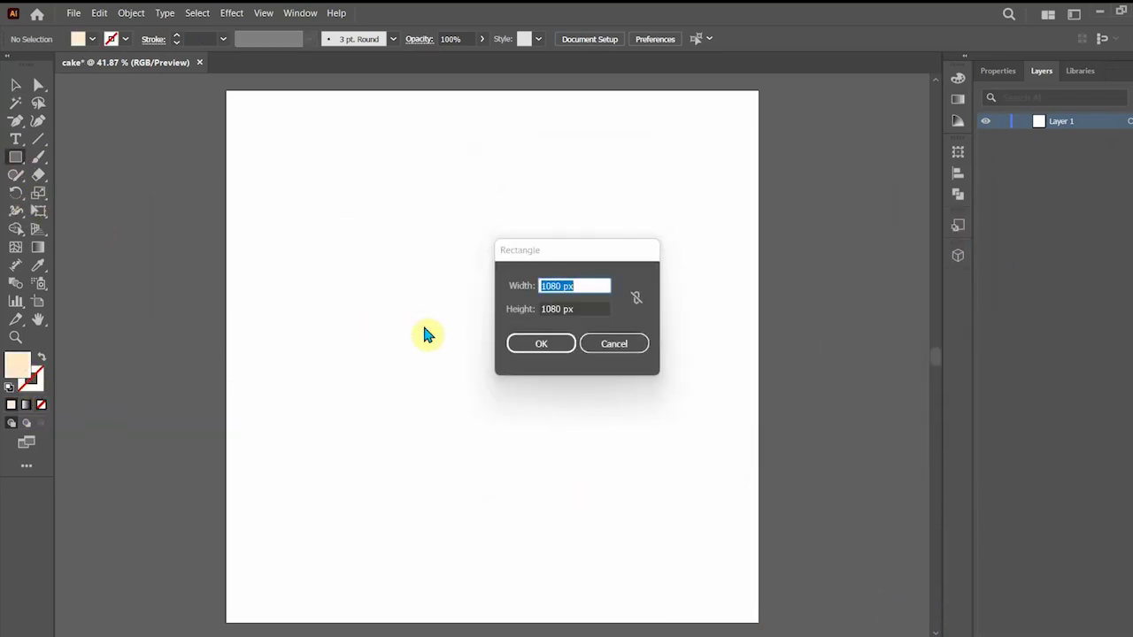
key("Return")
left_click(644, 39)
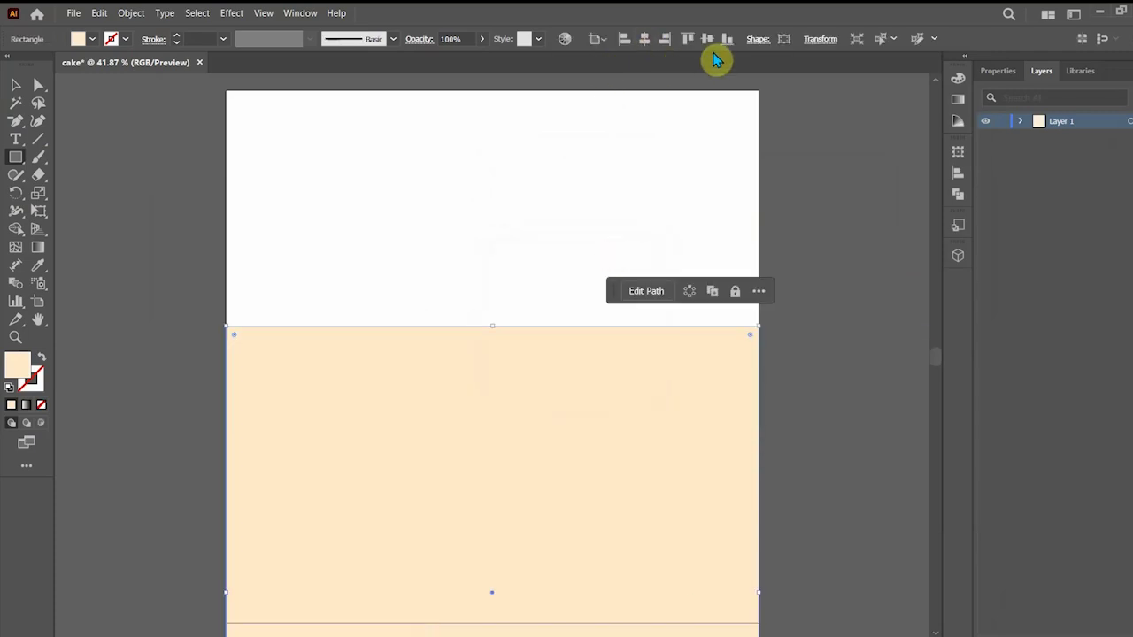
left_click(707, 39)
left_click(16, 85)
key("ctrl+shift+a")
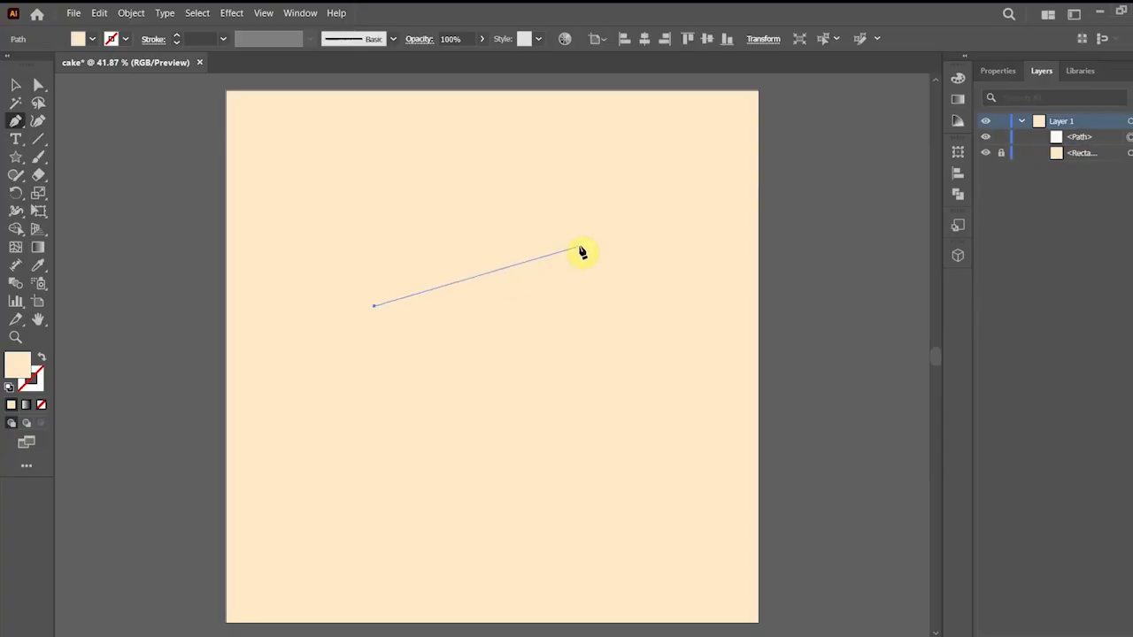
- Draw the cake slice's closed top wedge with the Pen tool, about 620 px long, with a pointed left tip and rounded right end
left_click(597, 240)
left_click_drag(692, 266, 703, 275)
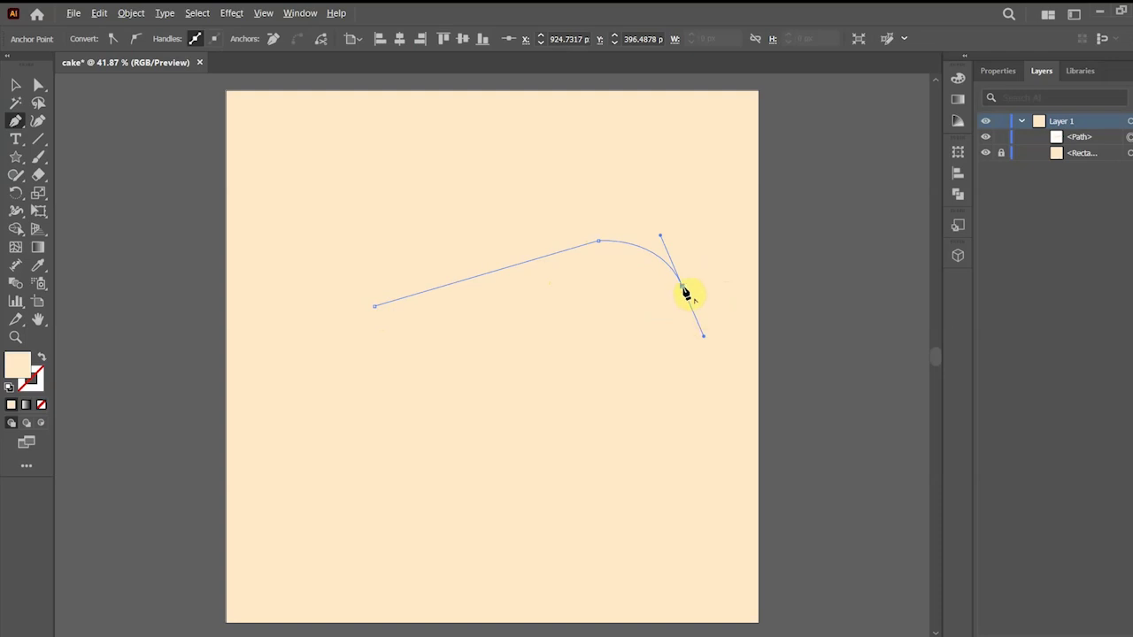
left_click(374, 306)
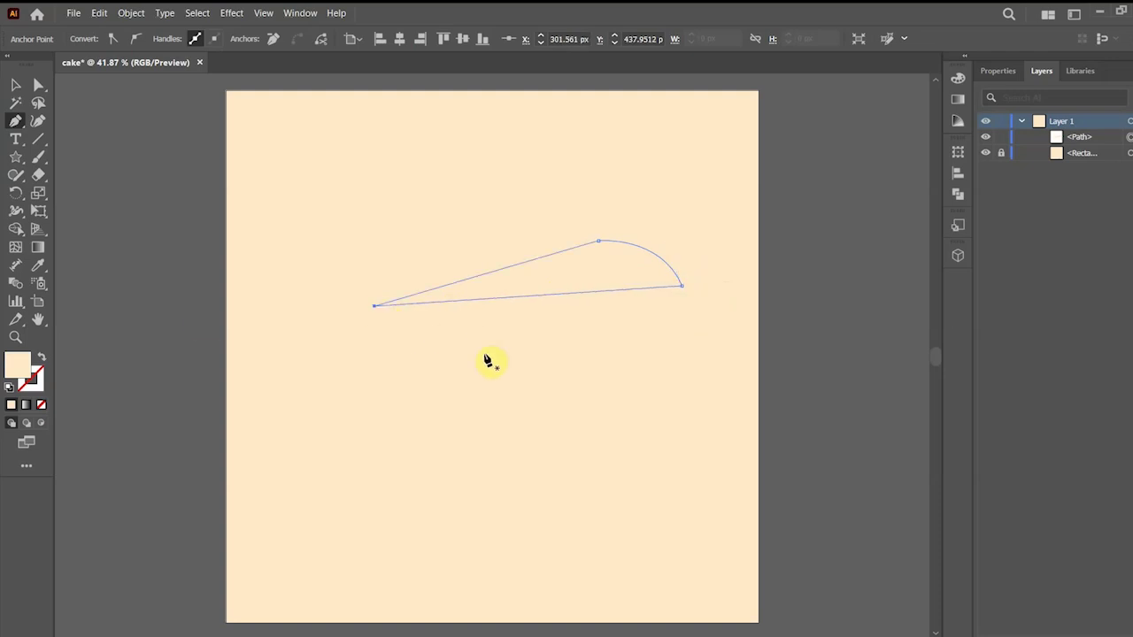
left_click(13, 87)
left_click(659, 347)
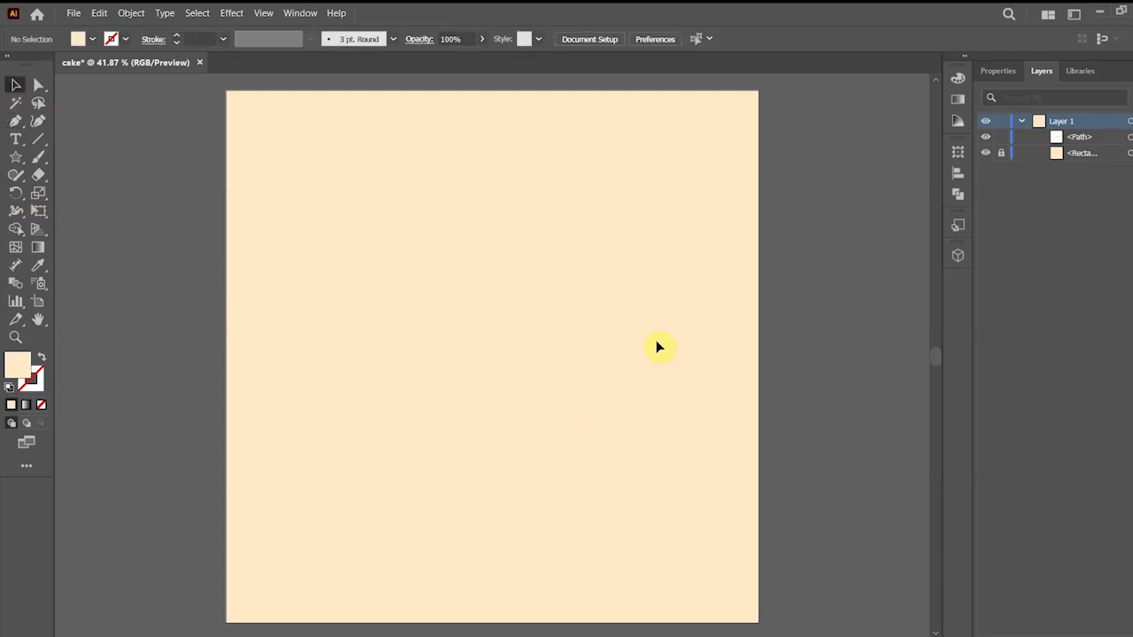
- Fill the top wedge with light orange FFCA8A and shift it slightly left on the artboard
left_click(604, 283)
double_click(17, 365)
left_click_drag(597, 274, 588, 197)
left_click(854, 219)
- Draw the slice's front face below the wedge with the Pen tool, about 620 px wide, meeting the wedge's lower edge
key("p")
left_click_drag(638, 289, 640, 299)
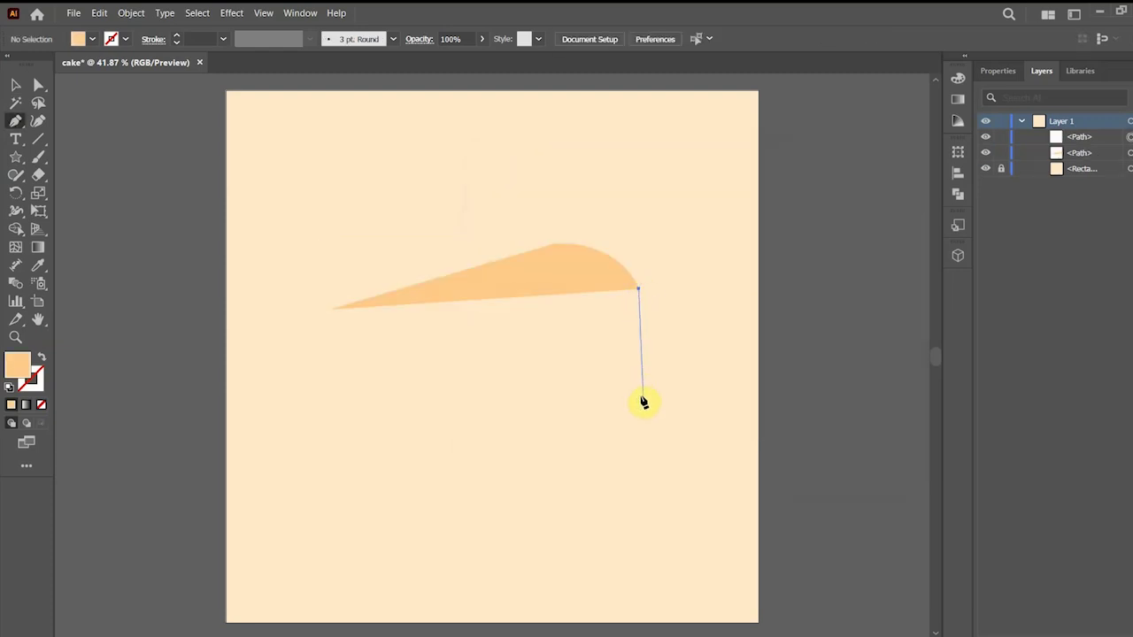
left_click_drag(643, 402, 640, 416)
left_click(644, 421)
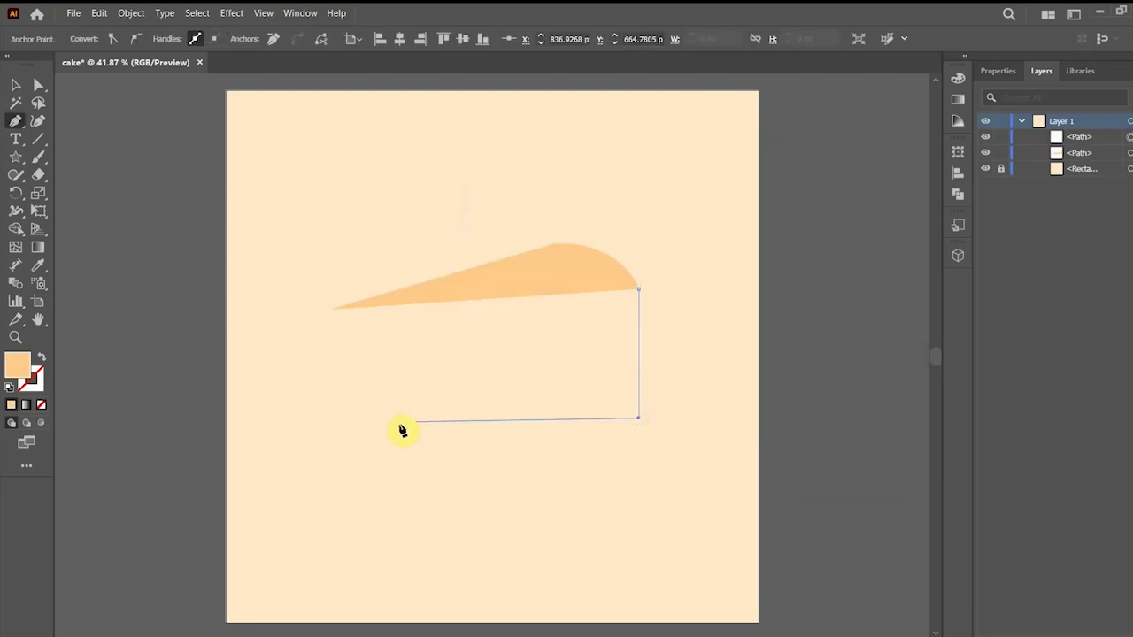
left_click(333, 418)
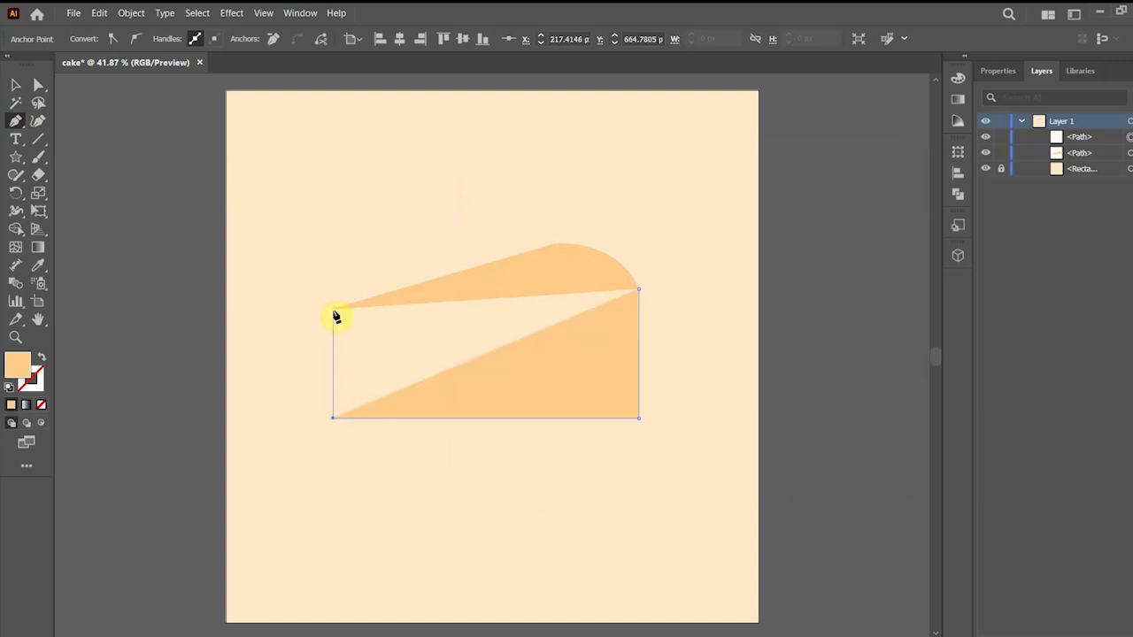
left_click(333, 310)
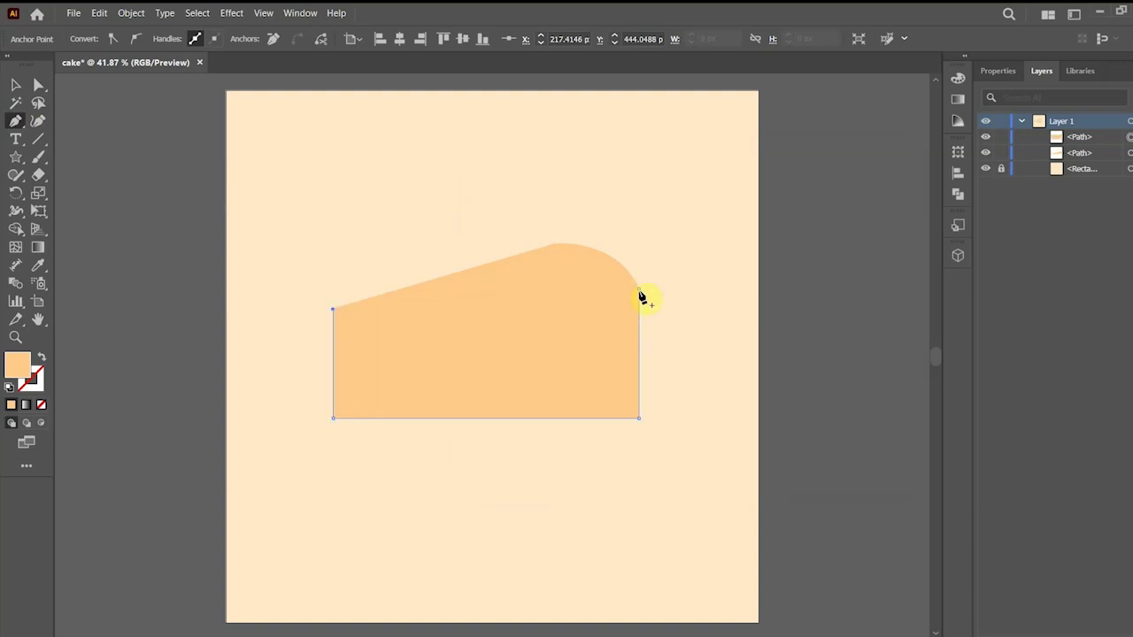
left_click(640, 291)
- Fill the front face with a lighter orange, about FFD3A4
double_click(16, 361)
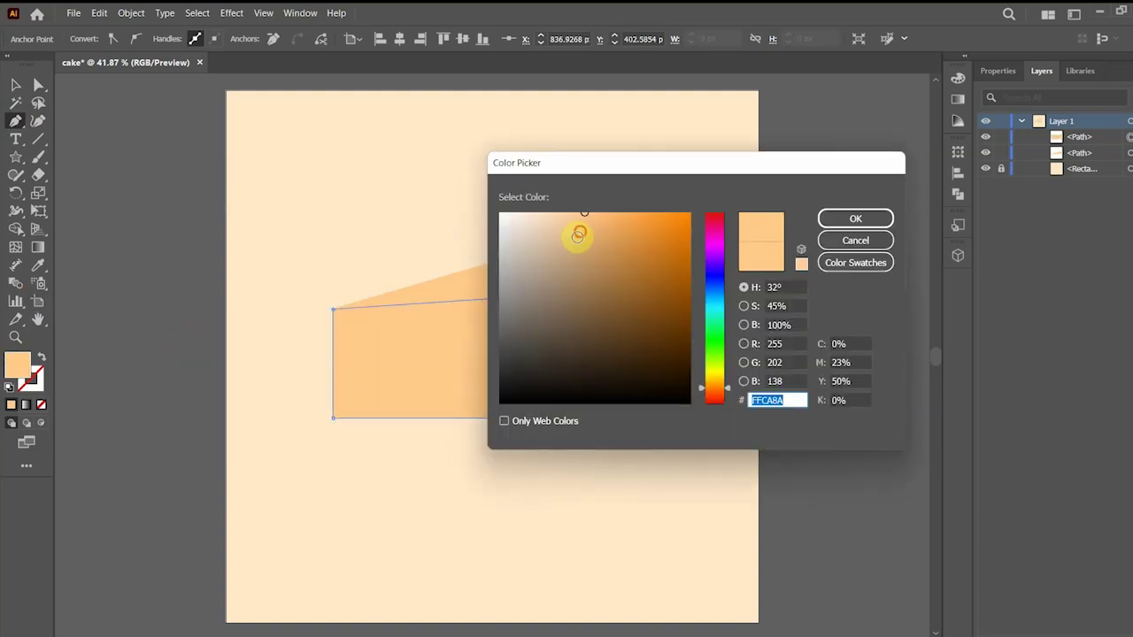
left_click(580, 230)
mouse_move(580, 230)
left_mouse_down()
mouse_move(571, 217)
mouse_move(522, 215)
mouse_move(551, 214)
left_mouse_up()
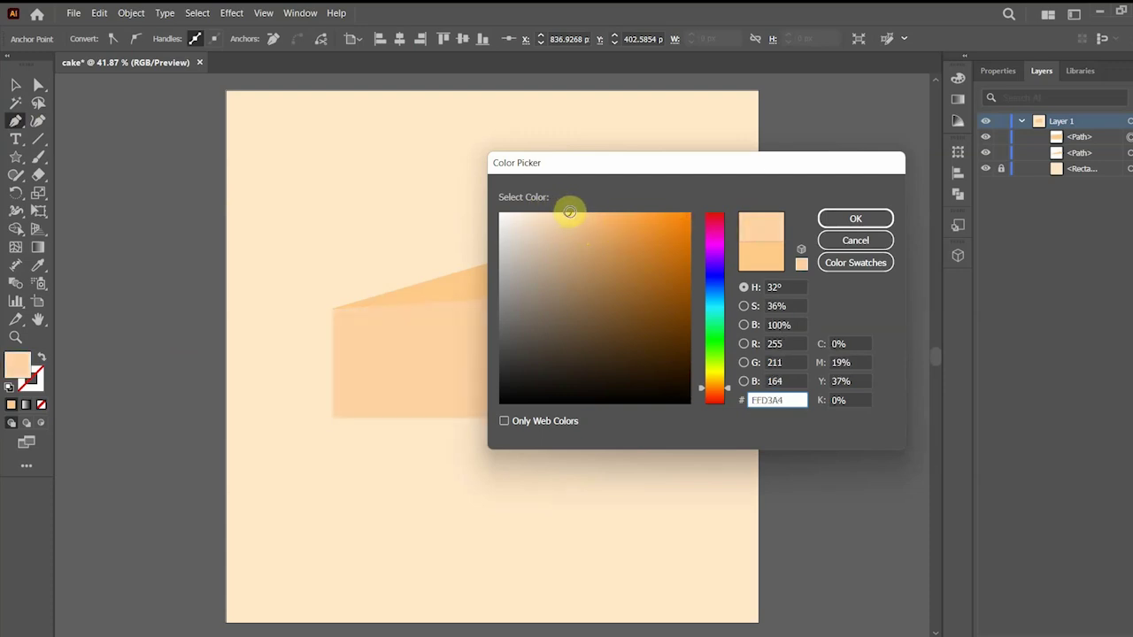
left_click(878, 223)
left_click(16, 85)
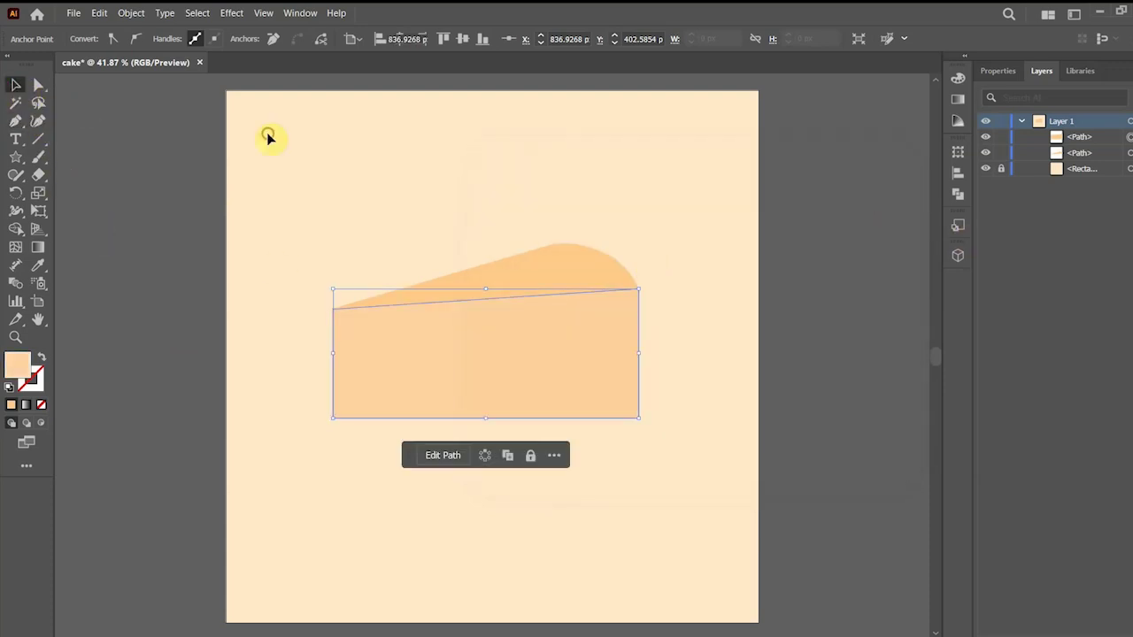
left_click(268, 134)
left_click(471, 355)
left_click(388, 223)
- Move the top wedge's tip anchor point to line up with the upper-left corner of the front face
key("plus")
left_click(13, 84)
key("ctrl+plus")
key("ctrl+plus")
key("ctrl+plus")
key("ctrl+plus")
key("ctrl+plus")
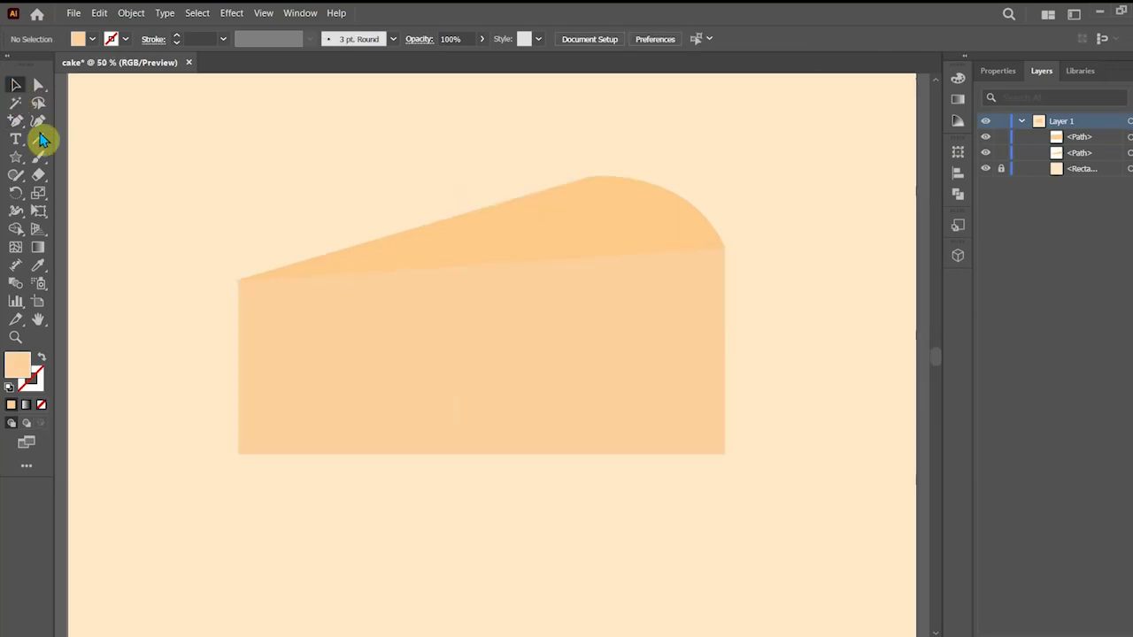
left_click_drag(88, 180, 392, 321)
left_click_drag(139, 176, 370, 230)
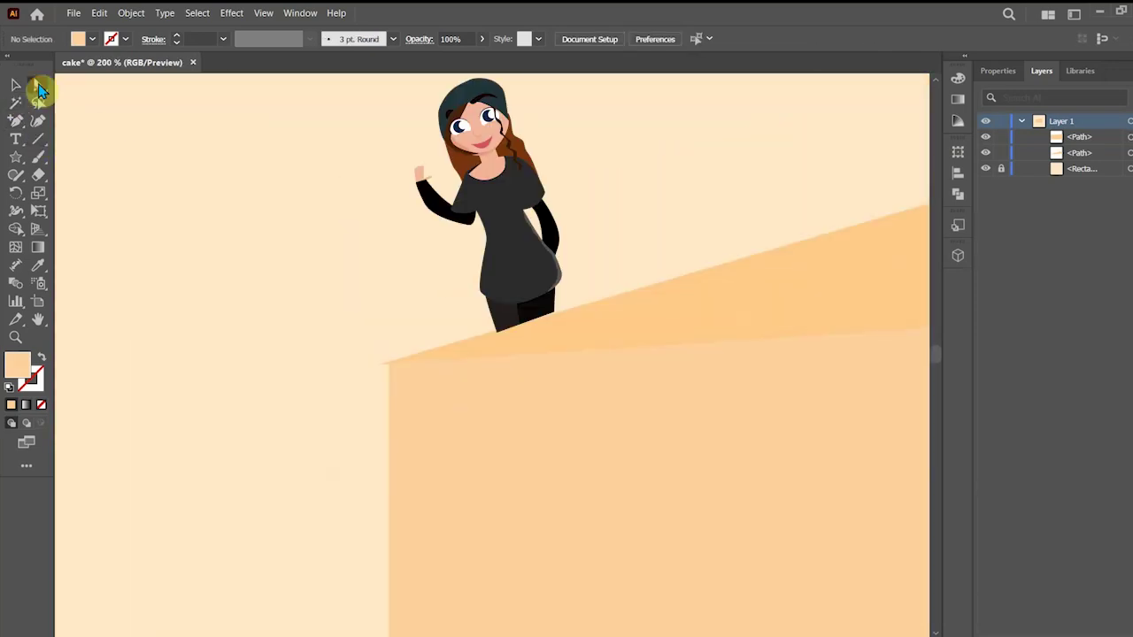
left_click(396, 372)
mouse_move(380, 364)
left_mouse_down()
mouse_move(399, 357)
mouse_move(390, 365)
left_mouse_up()
left_click(296, 314)
left_click(18, 87)
key("ctrl+0")
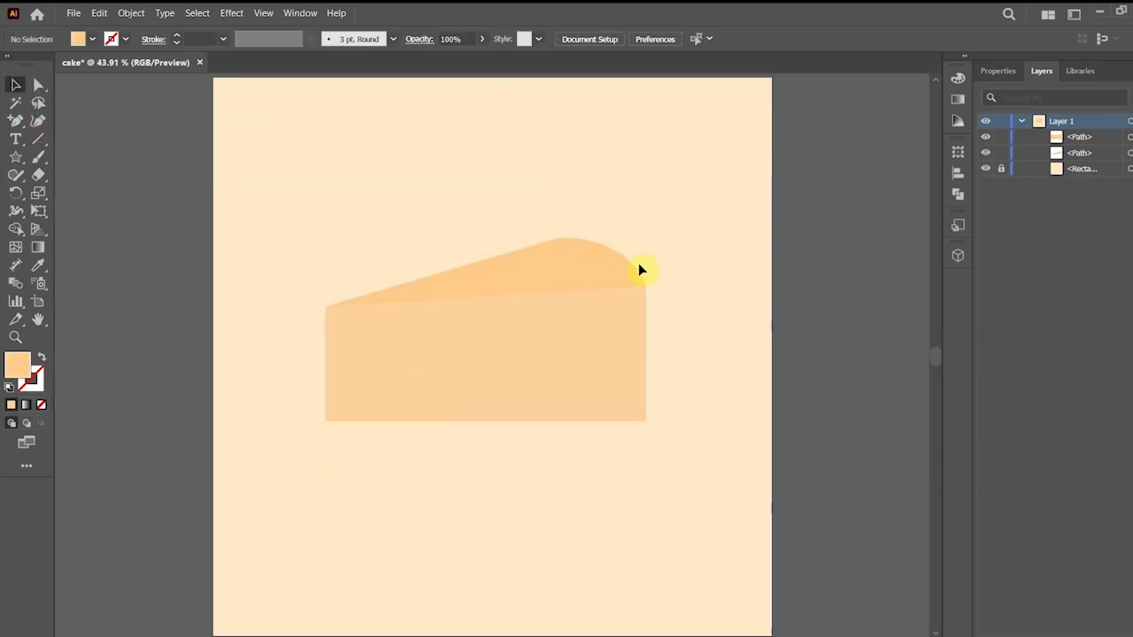
- Bend the front face's bottom edge slightly downward into a shallow curve with the Anchor Point tool
left_click_drag(17, 122, 71, 172)
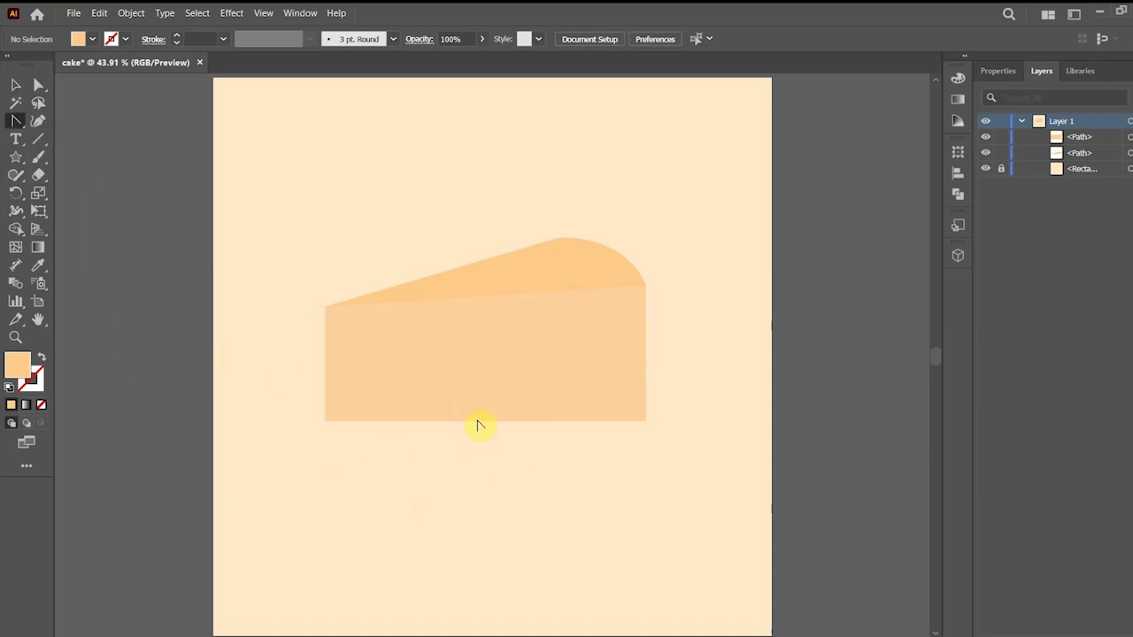
left_click(478, 400)
left_click_drag(483, 423, 487, 429)
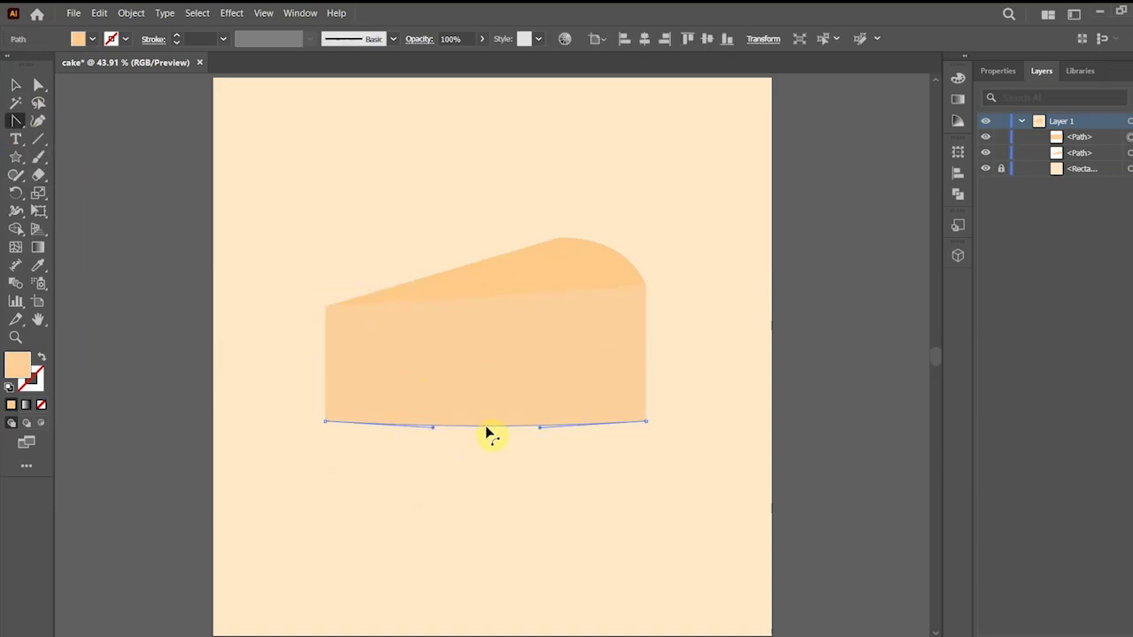
left_click(16, 84)
left_click(306, 177)
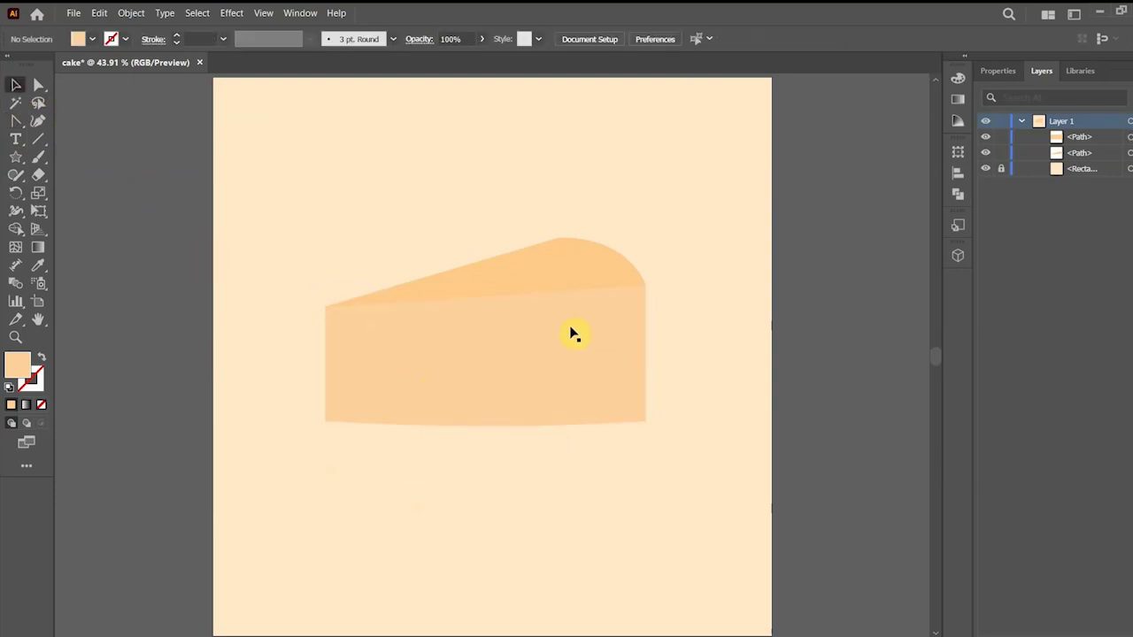
- Draw a closed, downward-curving band across the upper part of the front face with the Pen tool, spanning its full width
left_click_drag(16, 122, 53, 118)
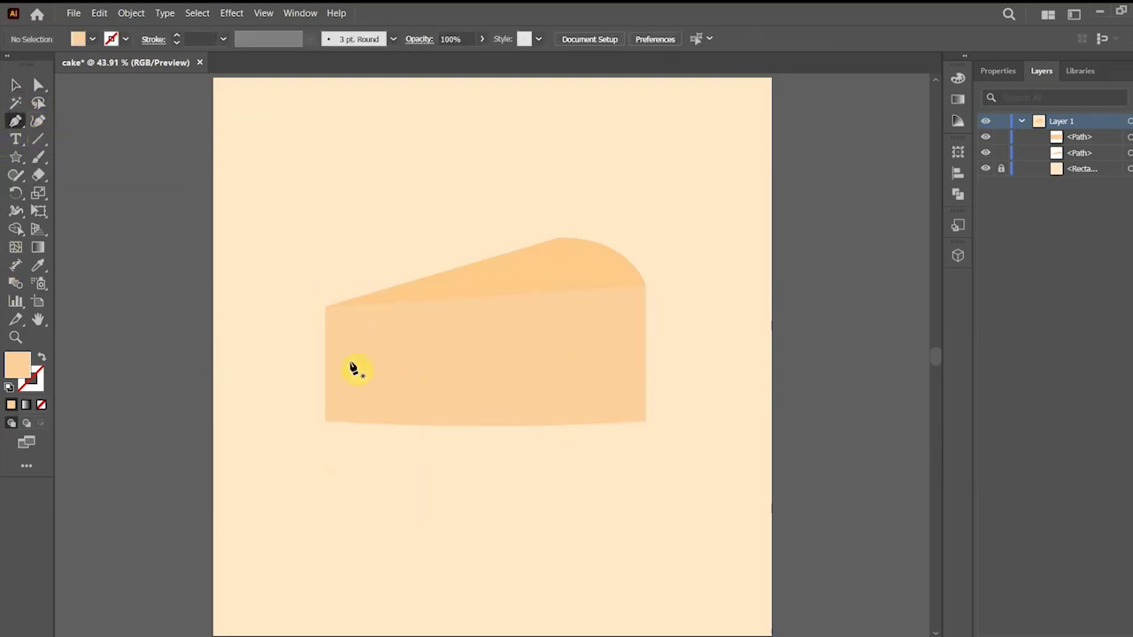
left_click(326, 321)
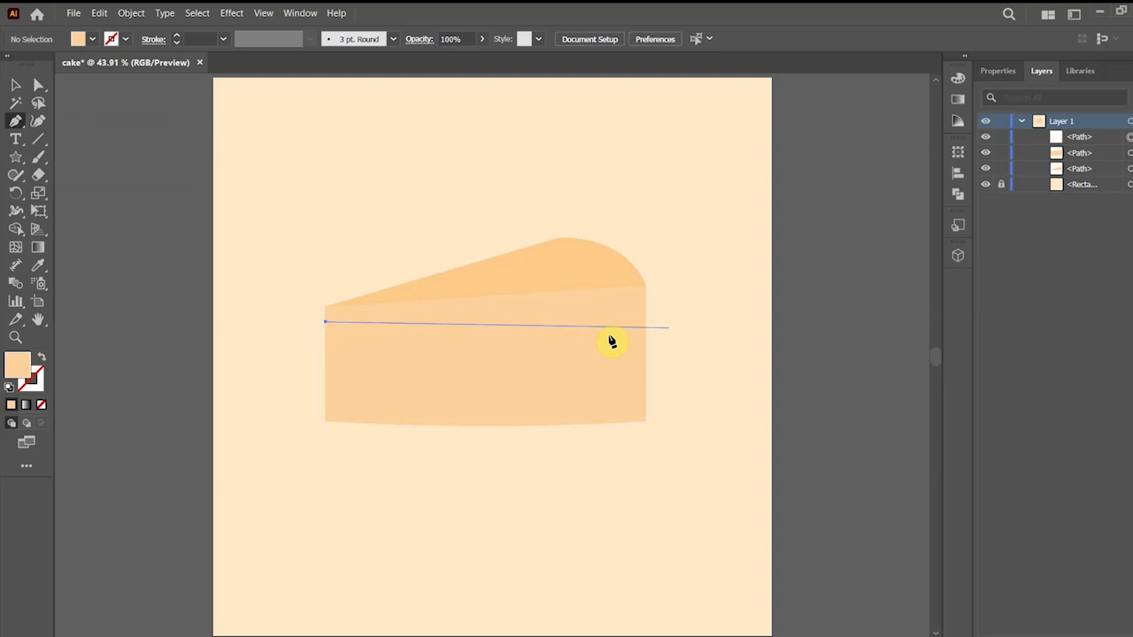
left_click_drag(646, 313, 767, 298)
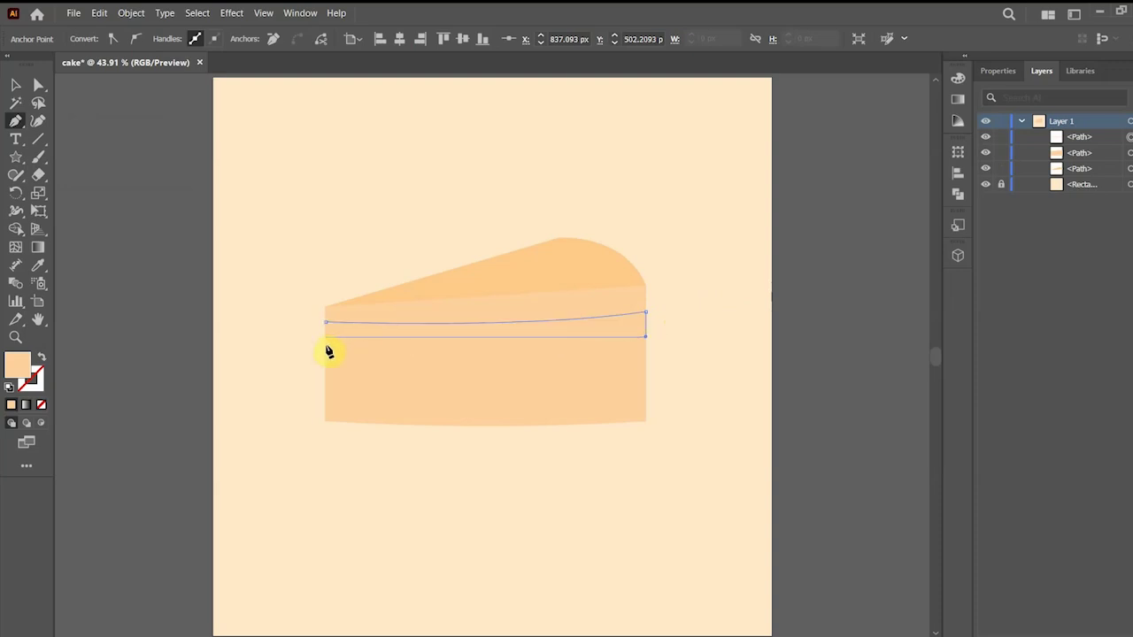
left_click(324, 339)
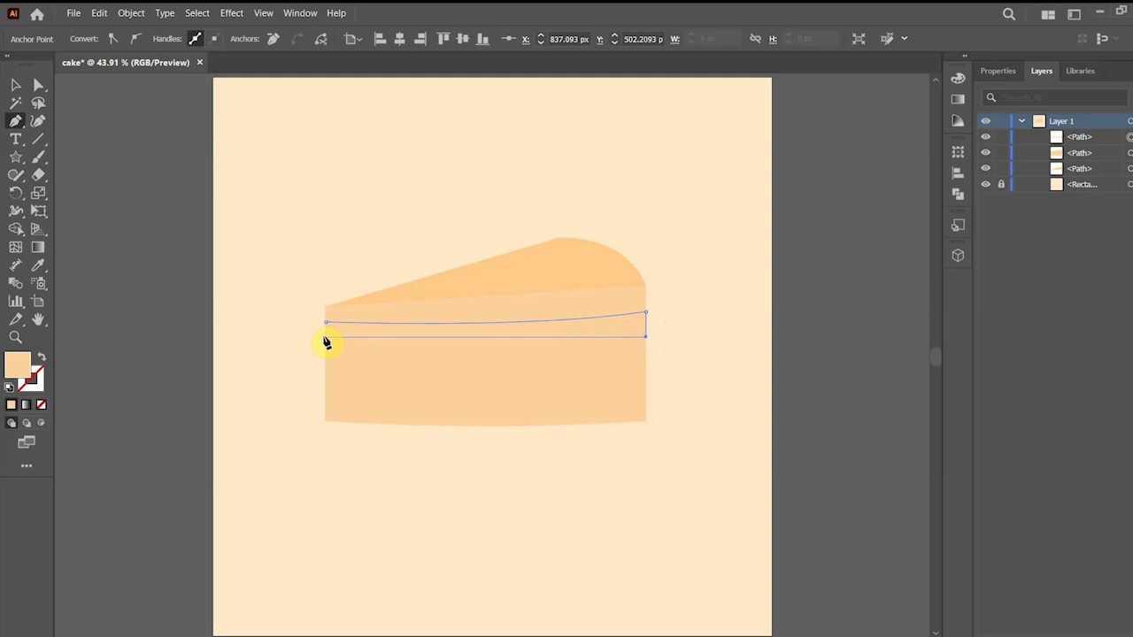
left_click_drag(326, 339, 178, 311)
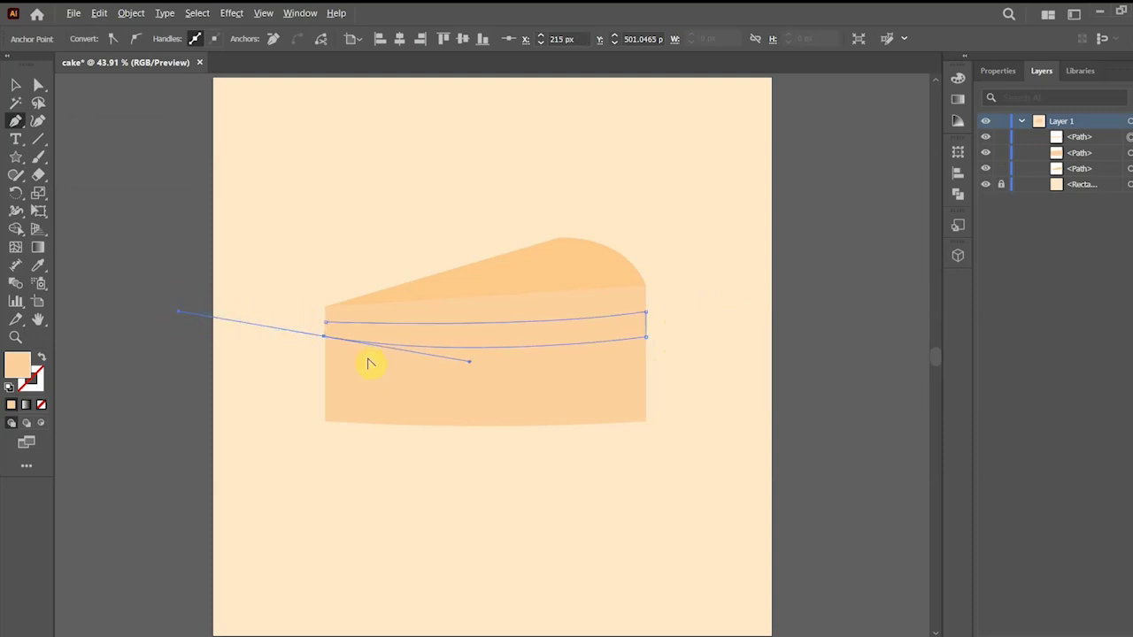
left_click(326, 332)
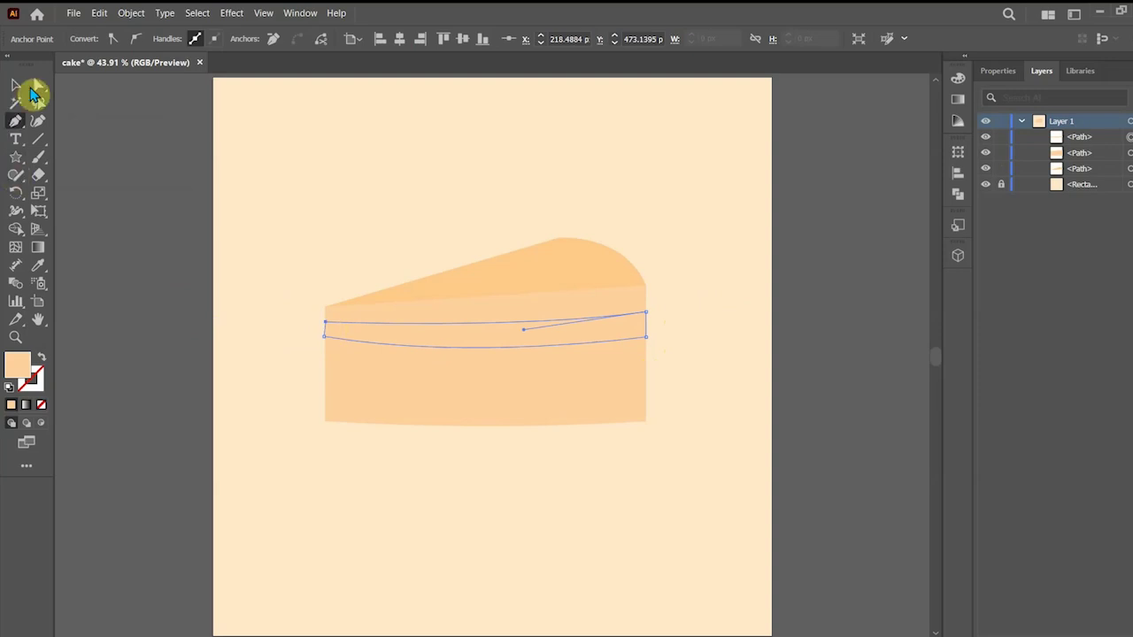
- Move the band's two left anchor points onto the front face's left edge, lowering the bottom one slightly
key("a")
left_click(325, 341)
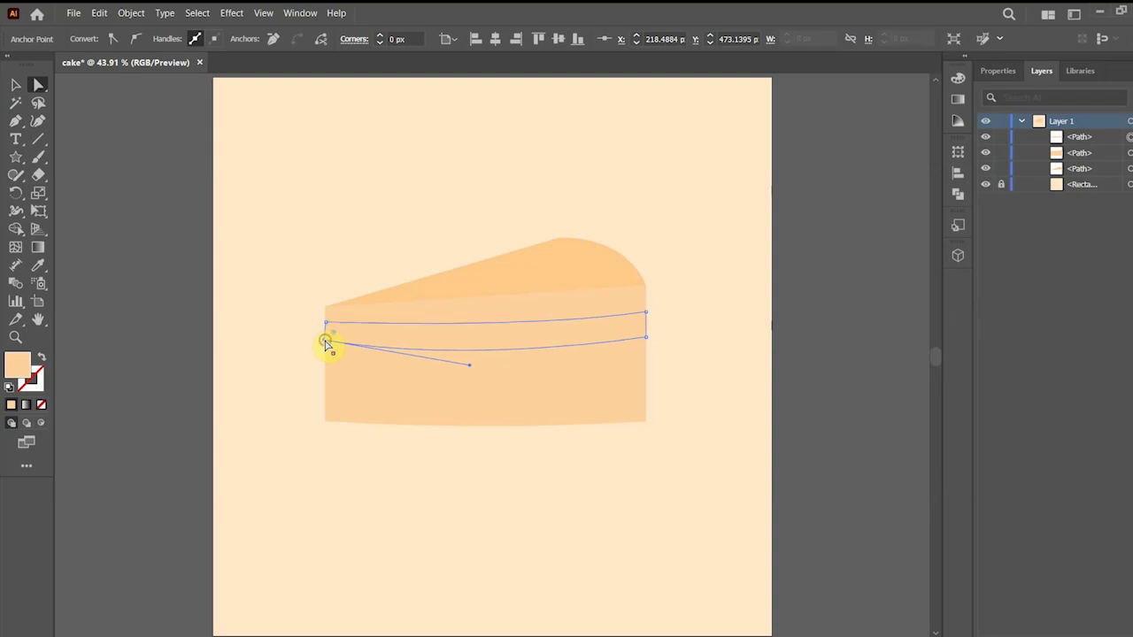
key("ctrl+plus")
key("ctrl+plus")
key("ctrl+plus")
key("ctrl+plus")
key("ctrl+plus")
key("ctrl+plus")
key("ctrl+plus")
left_click_drag(493, 358, 505, 360)
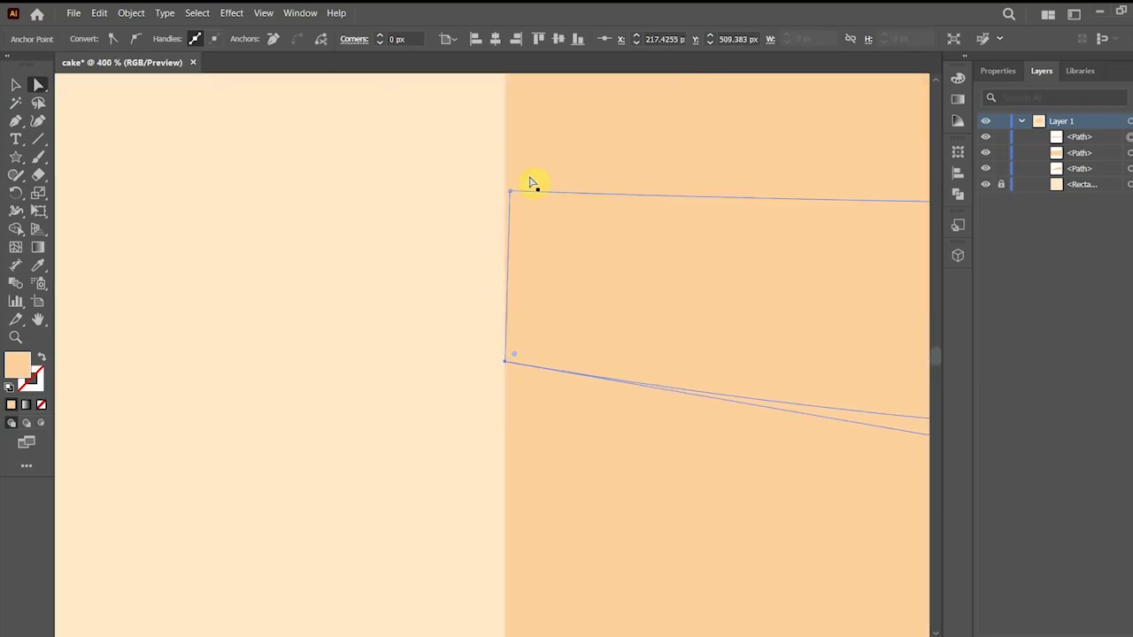
left_click_drag(511, 190, 505, 191)
left_click(389, 305)
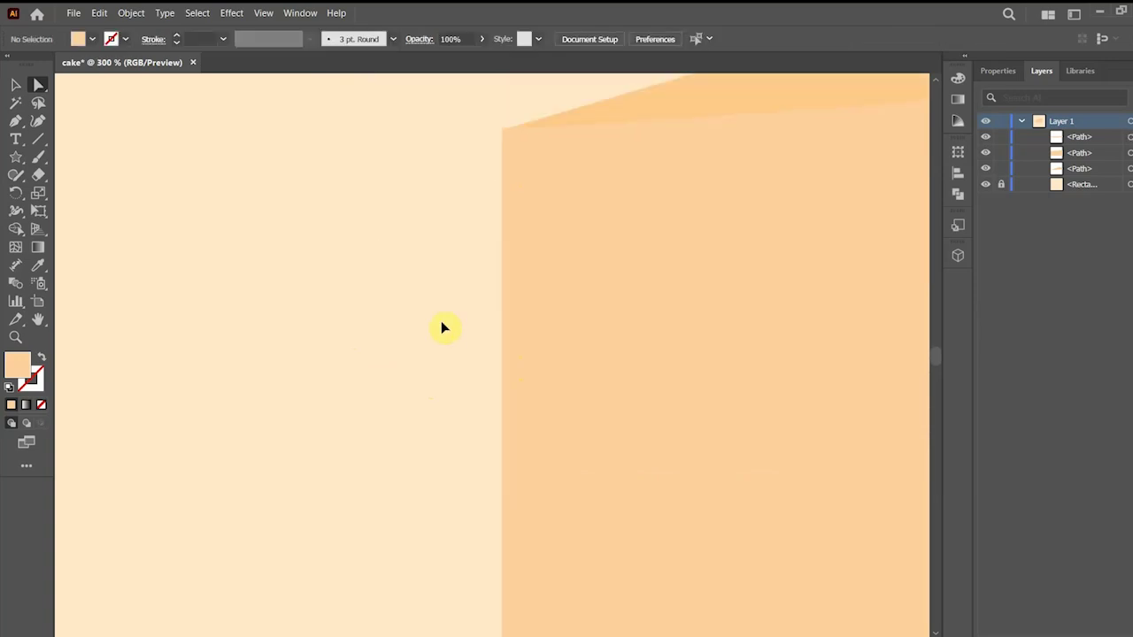
key("ctrl+minus")
key("ctrl+minus")
key("ctrl+minus")
key("ctrl+minus")
key("ctrl+minus")
key("ctrl+minus")
key("ctrl+minus")
key("ctrl+0")
- Recolor the curved band across the front face with a muted teal blue fill
left_click(609, 337)
left_click(16, 84)
left_click(596, 340)
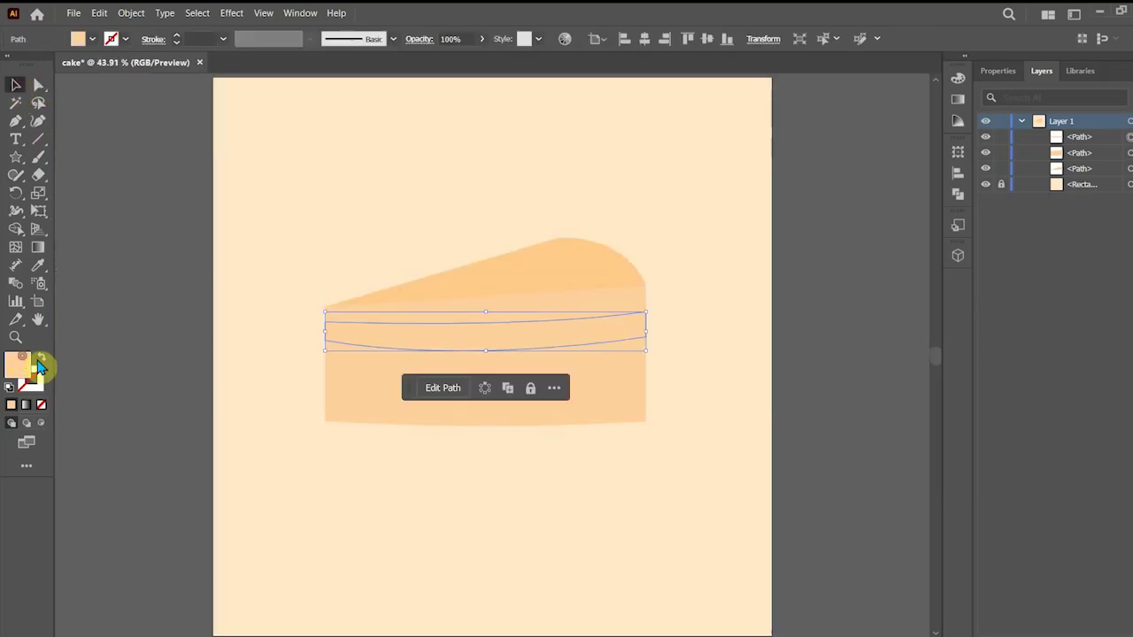
double_click(23, 363)
left_click(713, 305)
mouse_move(670, 296)
left_mouse_down()
mouse_move(574, 256)
mouse_move(541, 203)
mouse_move(590, 209)
mouse_move(558, 207)
left_mouse_up()
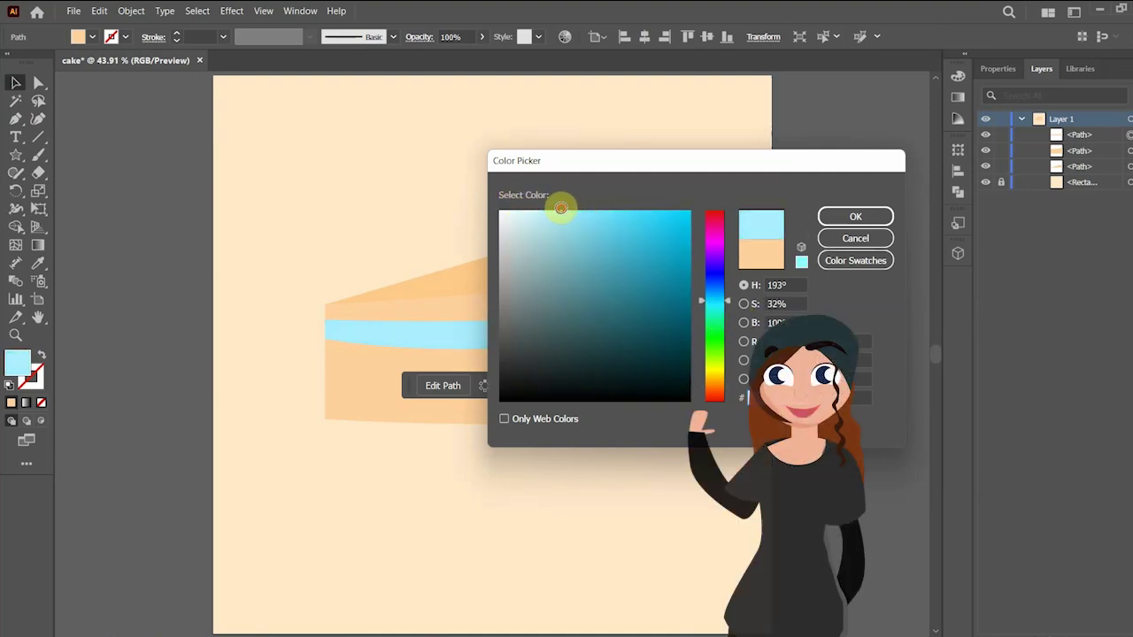
left_click(822, 222)
left_click(640, 435)
left_click(435, 331)
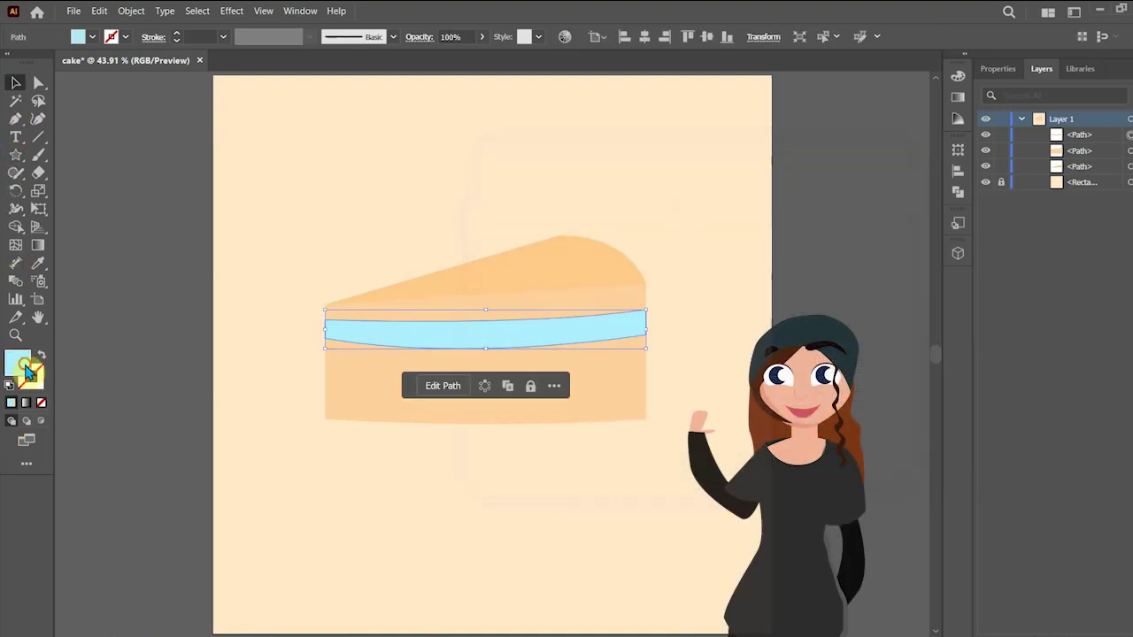
double_click(18, 362)
mouse_move(564, 218)
left_mouse_down()
mouse_move(590, 217)
mouse_move(562, 237)
left_mouse_up()
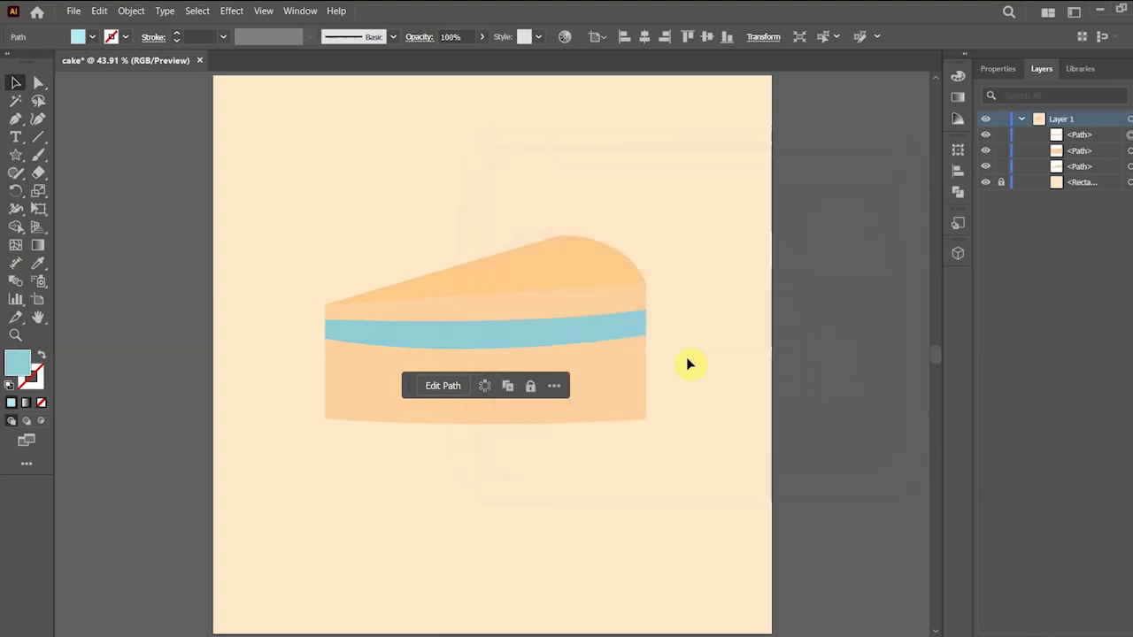
- Duplicate the teal band straight down to the lower front face and fill the copy with F2A7EC
left_click_drag(584, 337, 590, 392)
left_click(586, 391)
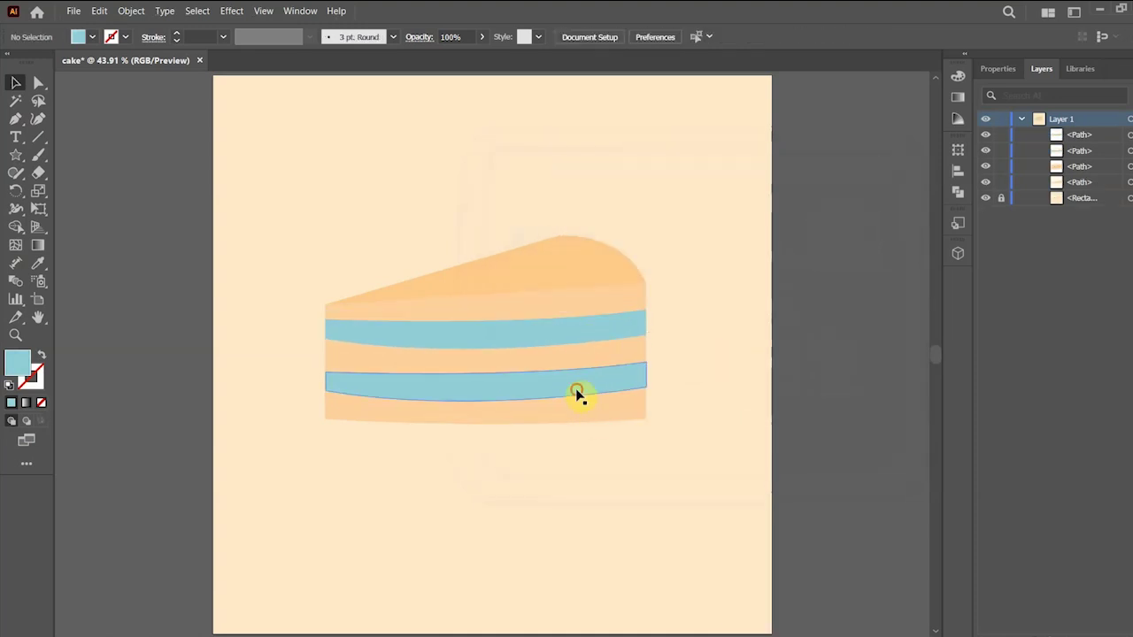
double_click(17, 363)
left_click_drag(713, 270, 713, 239)
left_click(552, 226)
left_click_drag(552, 227, 559, 218)
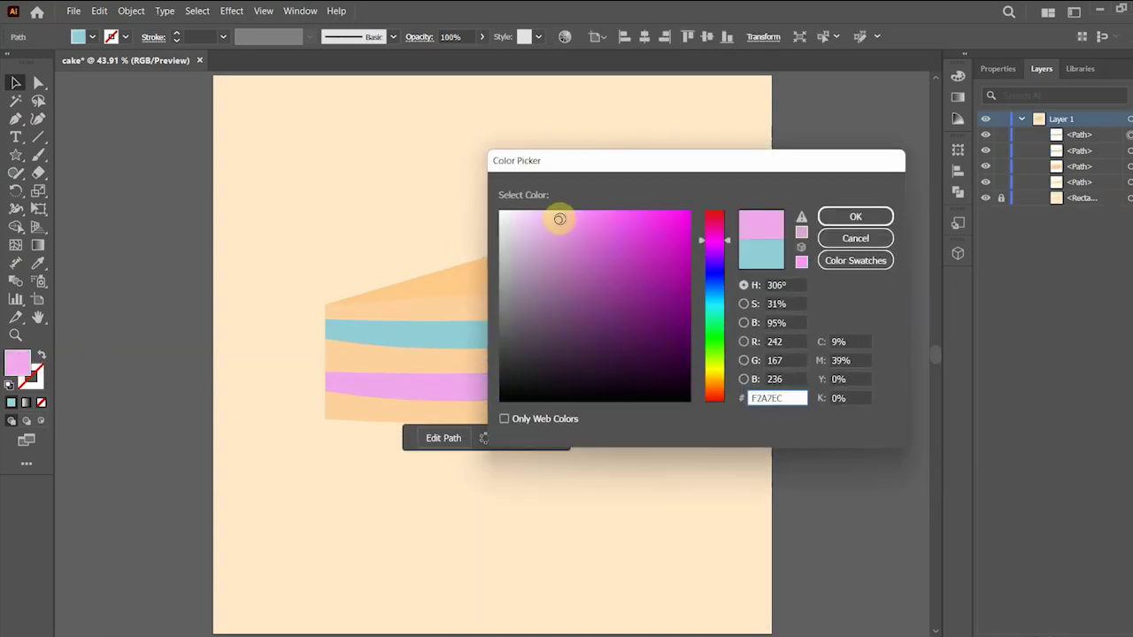
key("Return")
left_click(698, 405)
- Draw a closed icing shape from the front face's upper edge with the Pen tool, with five rounded drips of varying length
key("ctrl+1")
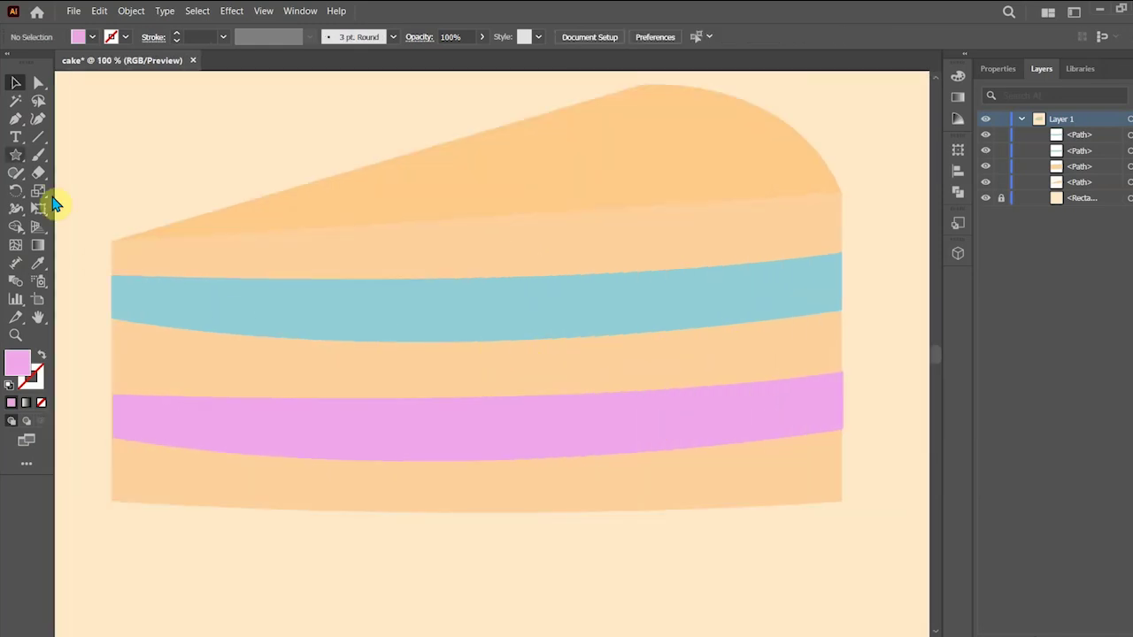
key("p")
left_click(111, 241)
left_click_drag(126, 447, 194, 445)
left_click_drag(214, 338, 278, 324)
left_click_drag(285, 368, 285, 384)
left_click_drag(285, 412, 335, 416)
left_click_drag(354, 392, 359, 383)
left_click_drag(381, 336, 412, 294)
left_click_drag(437, 286, 515, 307)
left_click_drag(529, 368, 537, 377)
left_click_drag(583, 374, 602, 364)
left_click_drag(592, 252, 636, 253)
left_click(594, 251)
left_click(640, 316)
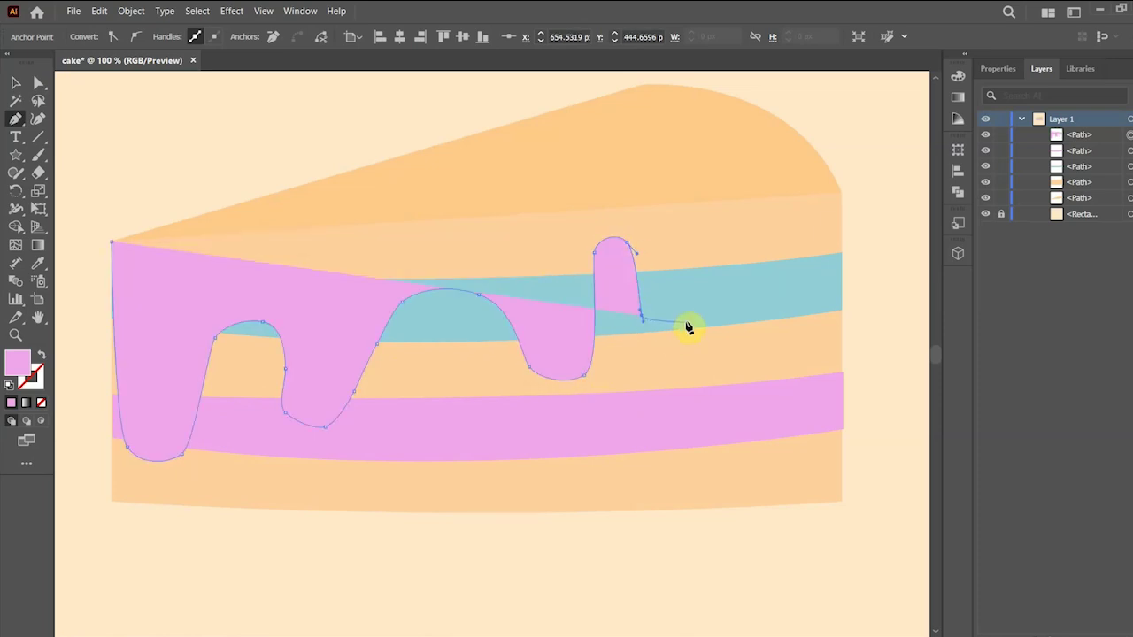
left_click_drag(686, 319, 703, 301)
left_click_drag(708, 228, 730, 217)
left_click_drag(752, 295, 753, 361)
left_click_drag(752, 416, 815, 401)
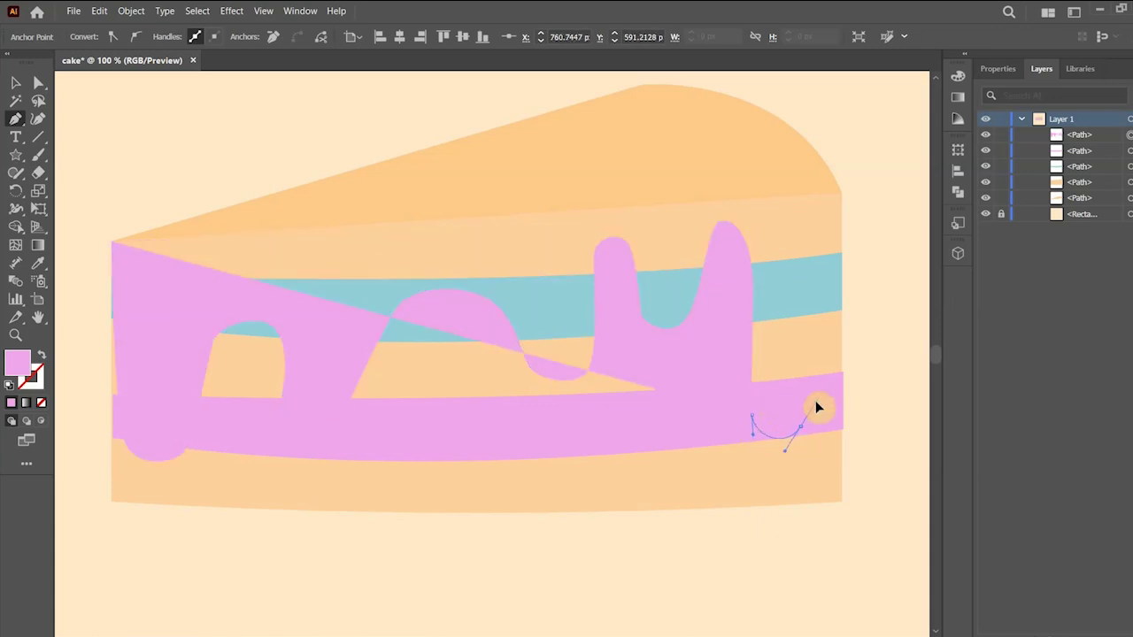
left_click(841, 193)
left_click(113, 241)
- Change the fill of the dripping icing shape to the pinkish red FC496C
left_click(14, 85)
double_click(17, 363)
left_click(713, 221)
left_click(601, 215)
left_click(708, 224)
left_click(611, 214)
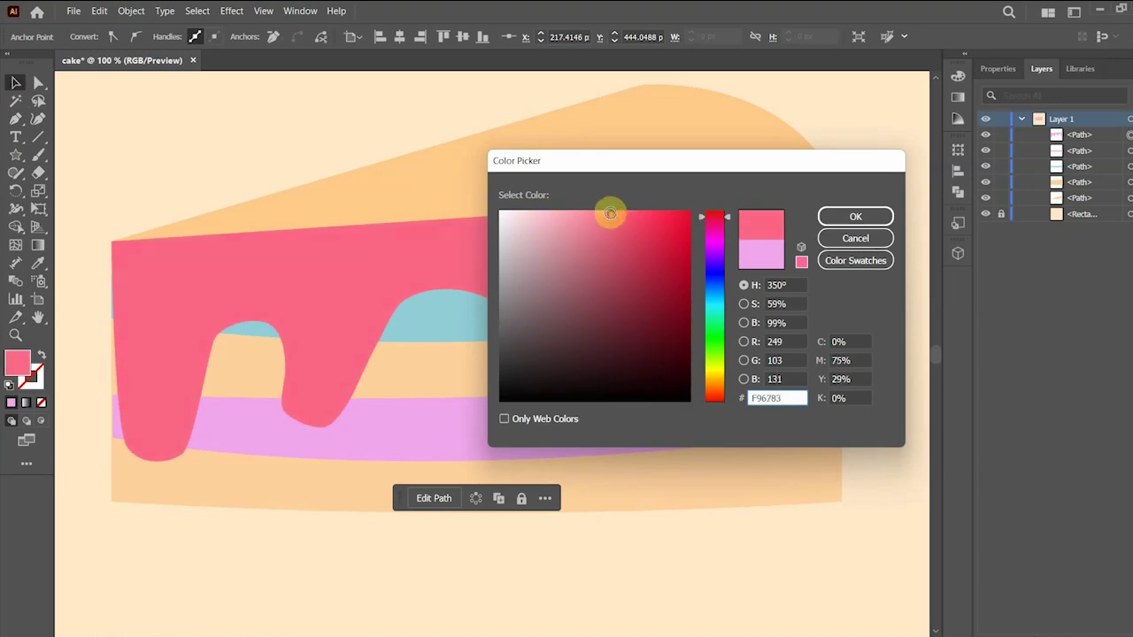
left_click(636, 211)
left_click(855, 218)
- Fill the cake's top wedge with the icing's color using the Eyedropper
left_click(648, 167)
key("i")
left_click(210, 288)
left_click(14, 87)
left_click(203, 164)
left_click(718, 174)
left_click_drag(479, 241, 480, 249)
key("ctrl+z")
left_click(868, 159)
- Bend the icing's upper edge upward with the Anchor Point tool so that it overlaps the top wedge
left_click(164, 288)
key("ctrl+plus")
key("ctrl+plus")
key("ctrl+plus")
left_click(422, 377)
left_click_drag(317, 219, 398, 533)
left_click(330, 490)
left_click(38, 84)
right_click(16, 120)
left_click(68, 170)
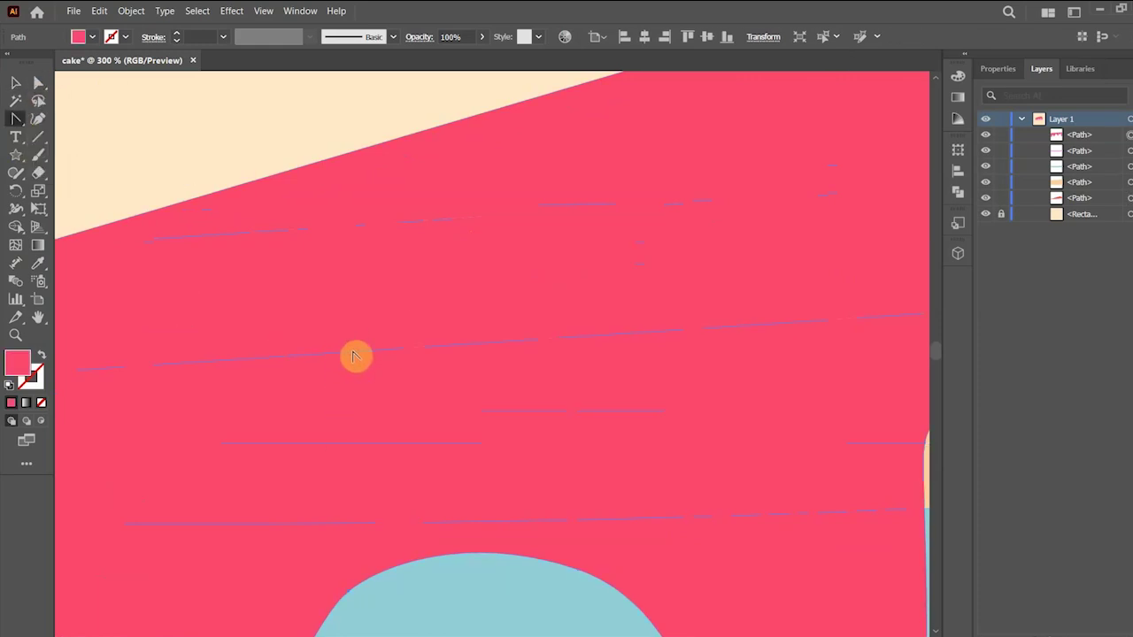
left_click_drag(353, 350, 354, 312)
left_click(15, 83)
left_click(143, 126)
key("ctrl+minus")
key("ctrl+minus")
key("ctrl+minus")
key("ctrl+minus")
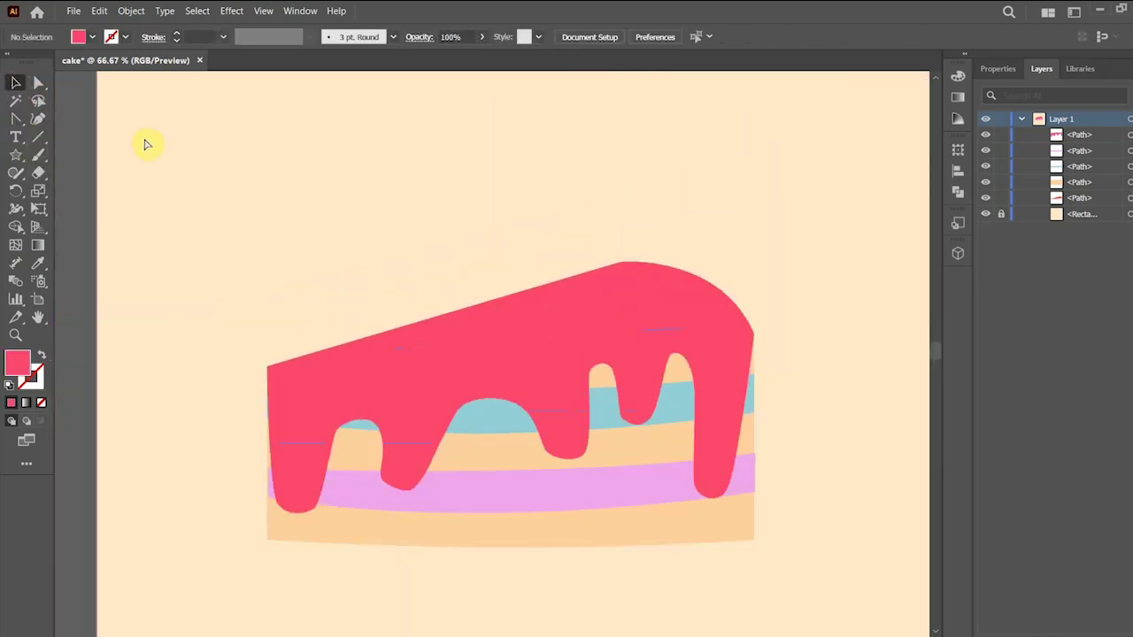
- Merge the dripping icing and the top wedge into one shape with the Shape Builder tool
key("ctrl+plus")
left_click(384, 503)
left_click(423, 324, "shift")
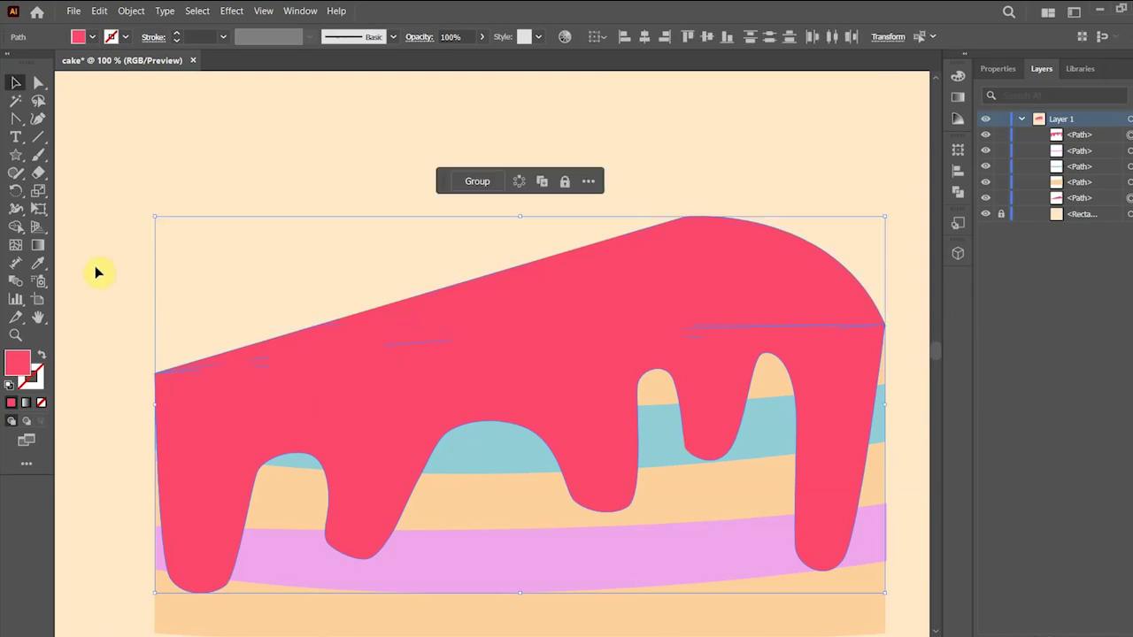
left_click(18, 228)
left_click_drag(366, 419, 381, 328)
- Round the merged icing's right corner, where the top meets the side, to a radius of about 34 px
key("a")
left_click(168, 386)
left_click_drag(160, 377, 163, 380)
left_click(154, 331)
left_click(884, 325)
left_click_drag(871, 330, 847, 338)
left_click(895, 238)
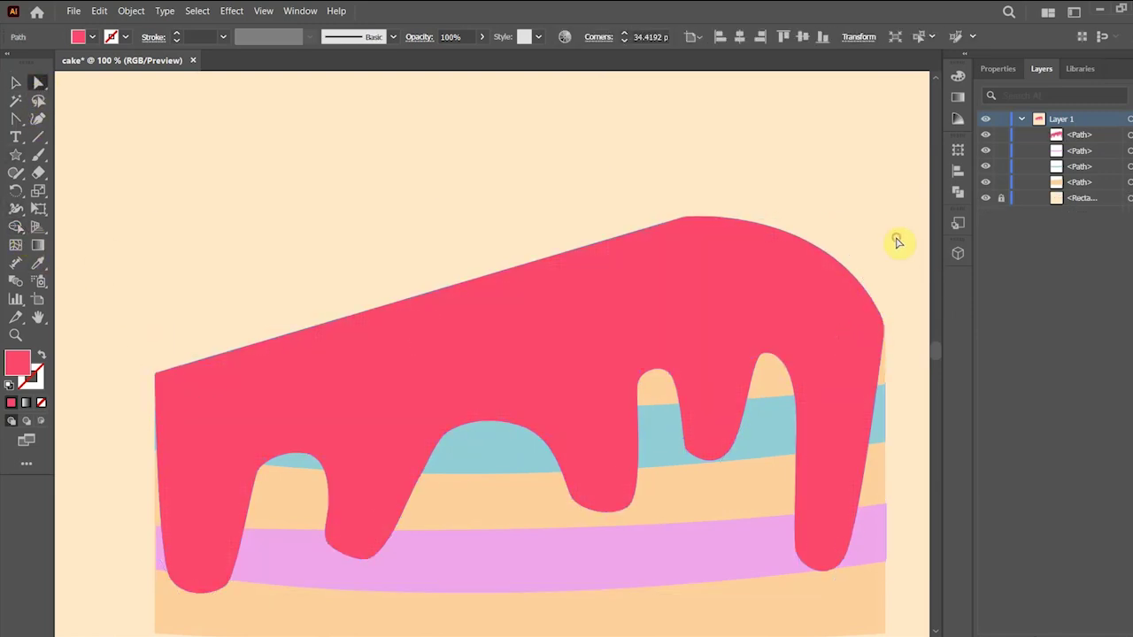
left_click(897, 242)
- Draw a dividing line across the icing from its left tip to the rounded right corner with the Pen tool
key("v")
left_click(834, 327)
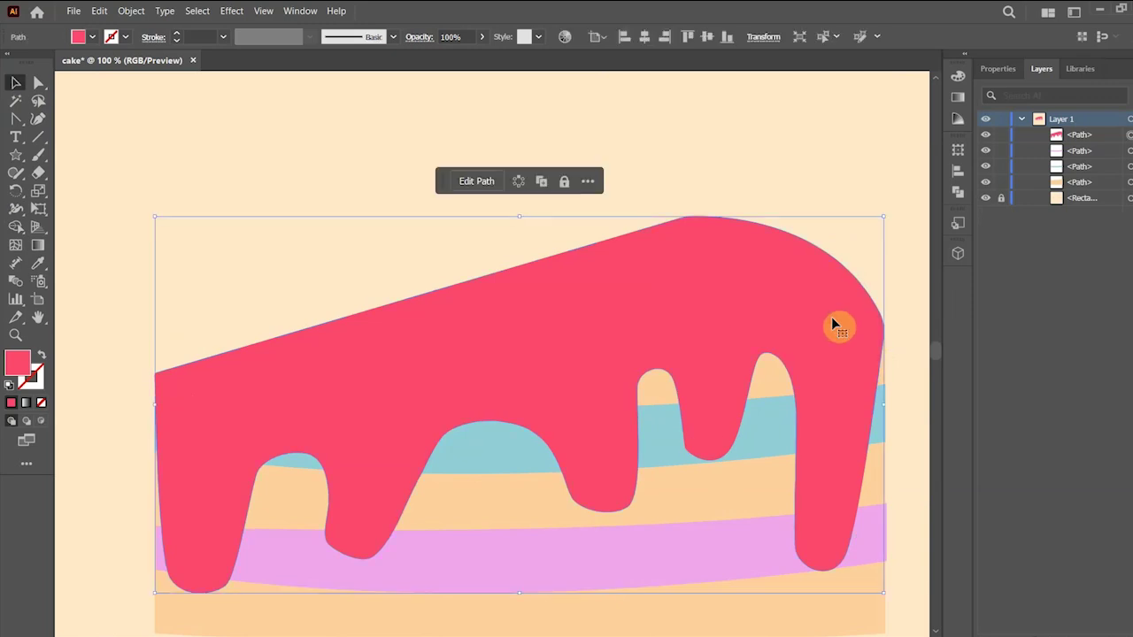
left_click(16, 119)
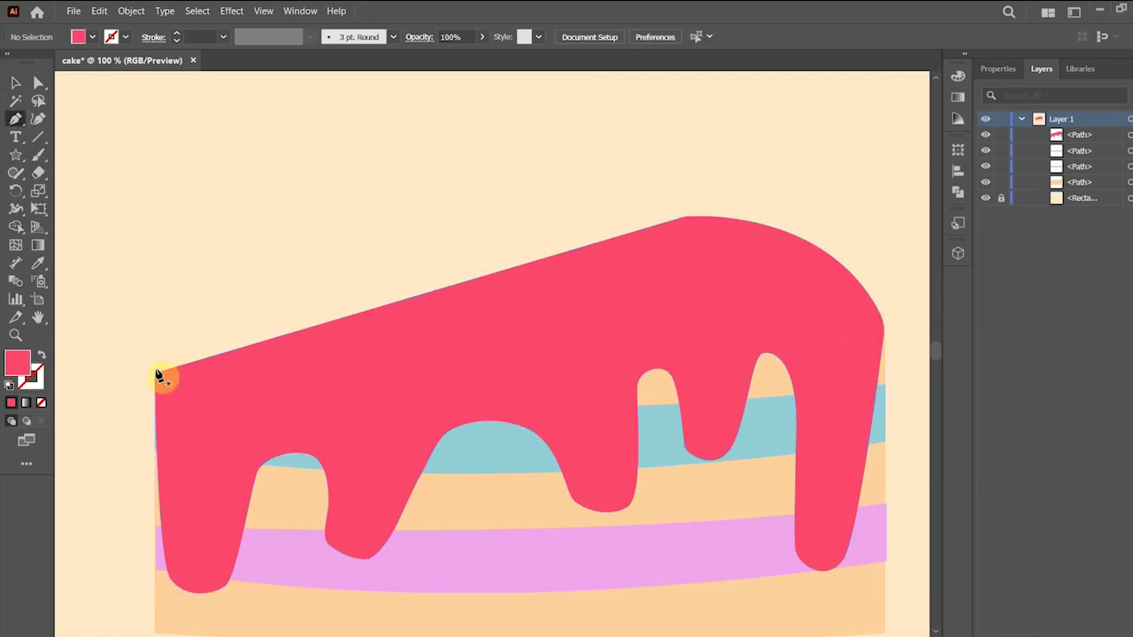
left_click(156, 375)
left_click(883, 338)
key("v")
- Copy the icing in place and split it along the dividing line, keeping the upper part as a separate top face
left_click(640, 303, "shift")
left_click(15, 83)
left_click(362, 213)
left_click(615, 379)
key("ctrl+c")
key("ctrl+f")
left_click(16, 227)
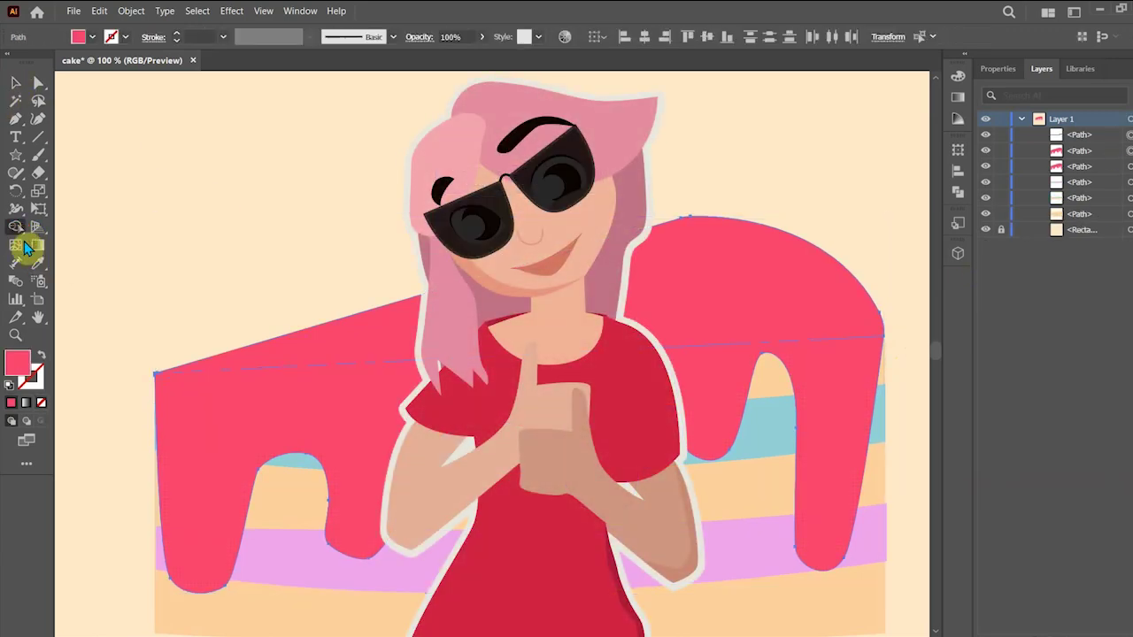
left_click(15, 82)
left_click(890, 350)
left_click(871, 353)
key("Delete")
- Set the fill of the separated top face to the slightly darker pink EA476E
left_click(713, 279)
double_click(15, 364)
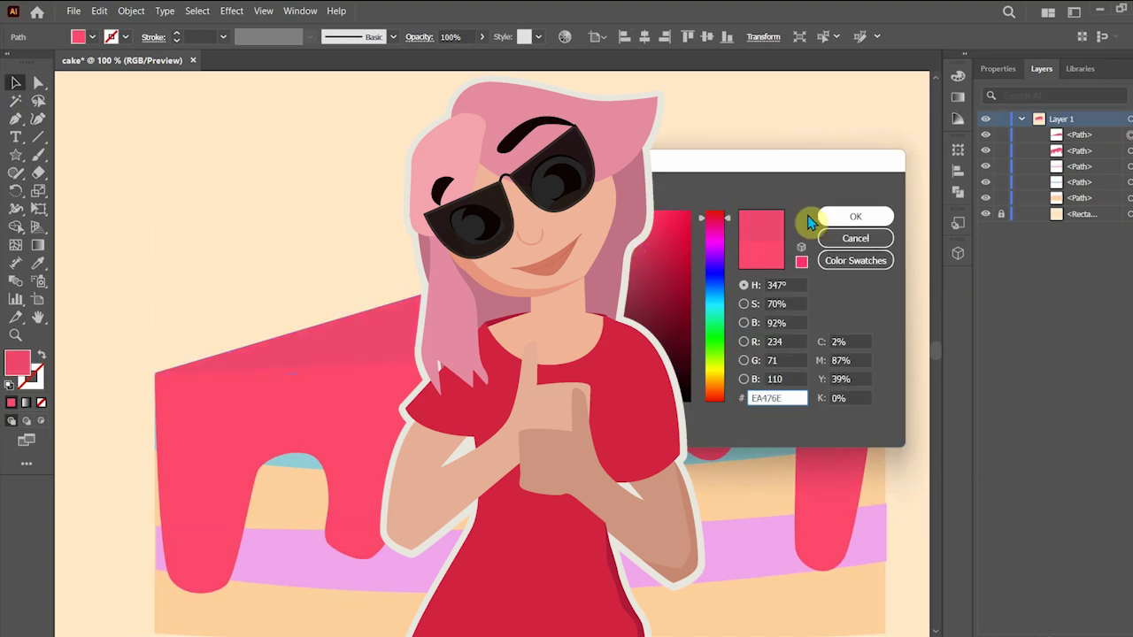
left_click(845, 217)
left_click(159, 121)
- Smooth the anchor points at the lower ends of the icing drips with the Direct Selection tool
key("ctrl+minus")
key("ctrl+minus")
key("ctrl+minus")
key("ctrl+plus")
key("ctrl+plus")
key("ctrl+plus")
key("ctrl+plus")
left_click_drag(374, 483, 535, 197)
left_click(38, 82)
left_click(221, 358)
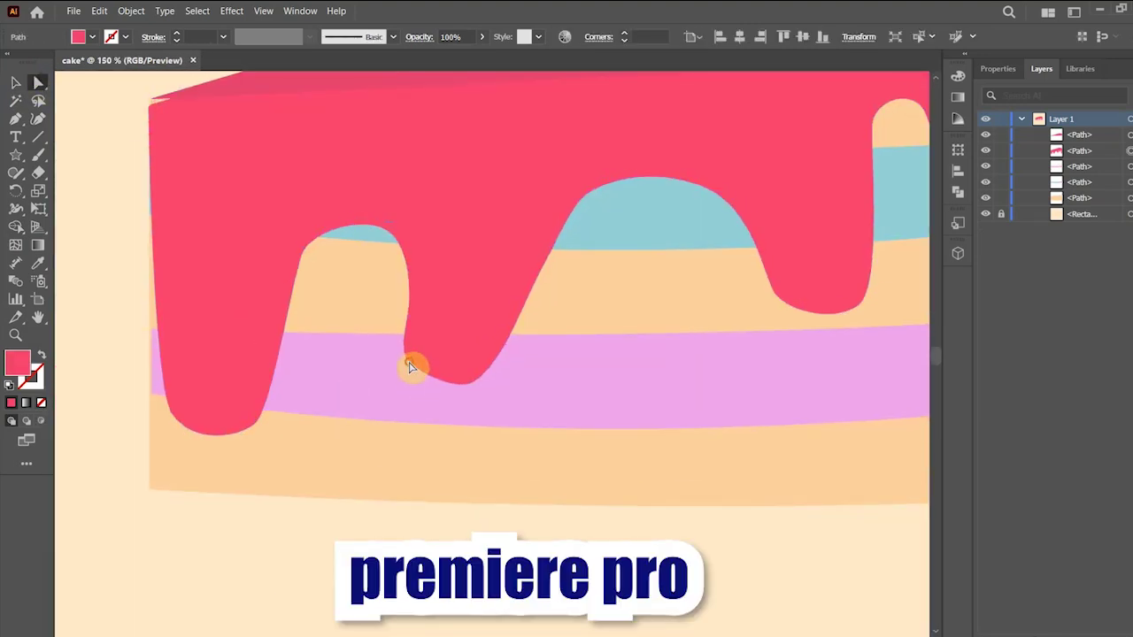
left_click(407, 365)
left_click_drag(691, 266, 487, 341)
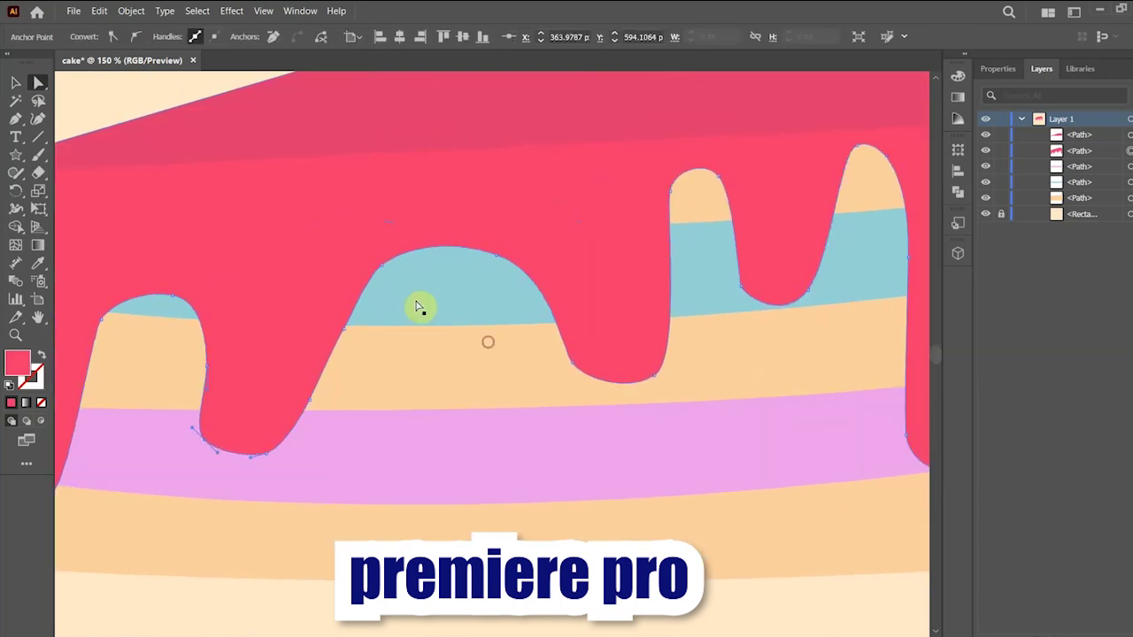
scroll(592, 398, "right", 5)
scroll(591, 398, "up", 1)
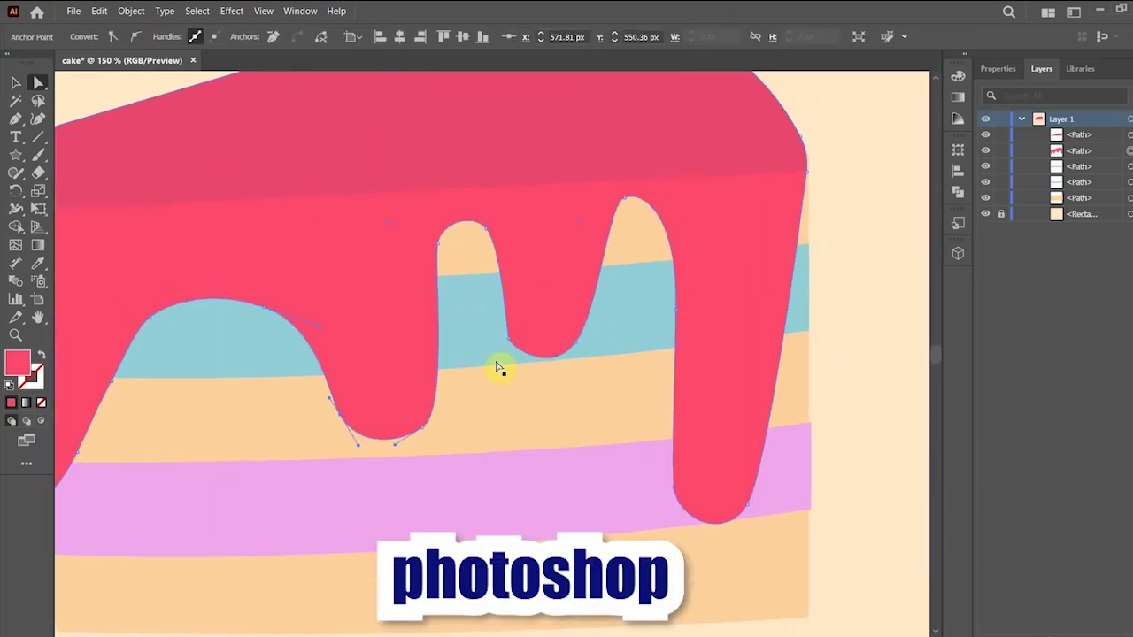
left_click(511, 349)
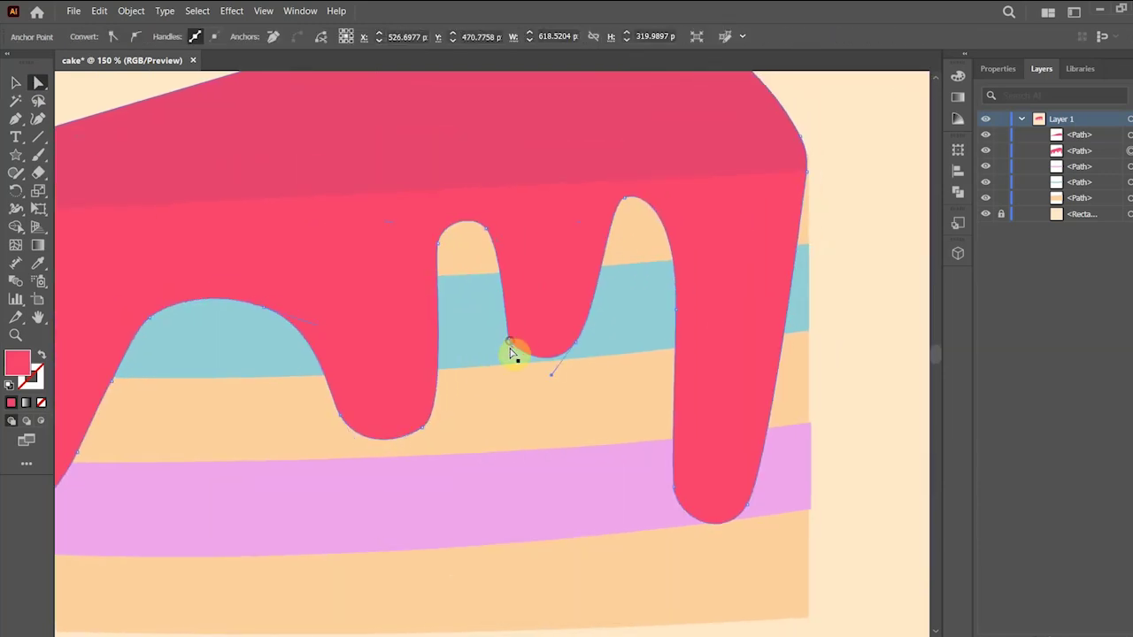
left_click(680, 490)
- Move the lower pink band's two right anchor points onto the front face's right edge
left_click(798, 437)
key("ctrl+plus")
key("ctrl+plus")
key("ctrl+plus")
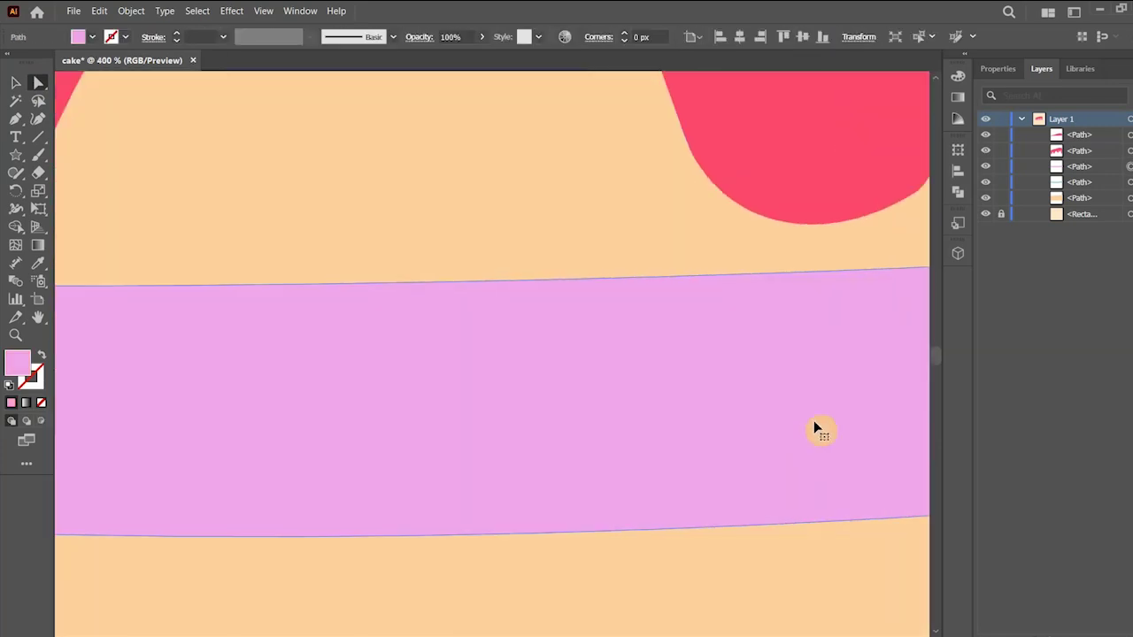
left_click_drag(806, 440, 457, 337)
left_click_drag(634, 365, 628, 366)
left_click_drag(635, 596, 627, 598)
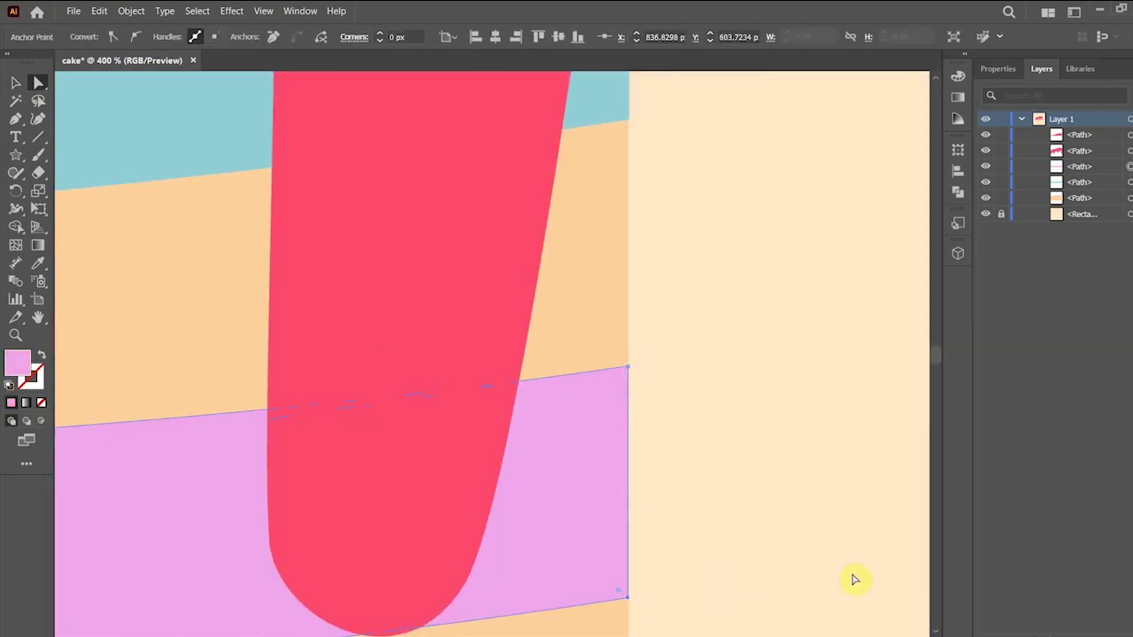
left_click(855, 580)
left_click(16, 84)
- Examine the whole cake slice with its dripping icing and filling bands
key("ctrl+minus")
key("ctrl+minus")
key("ctrl+minus")
key("ctrl+minus")
key("ctrl+minus")
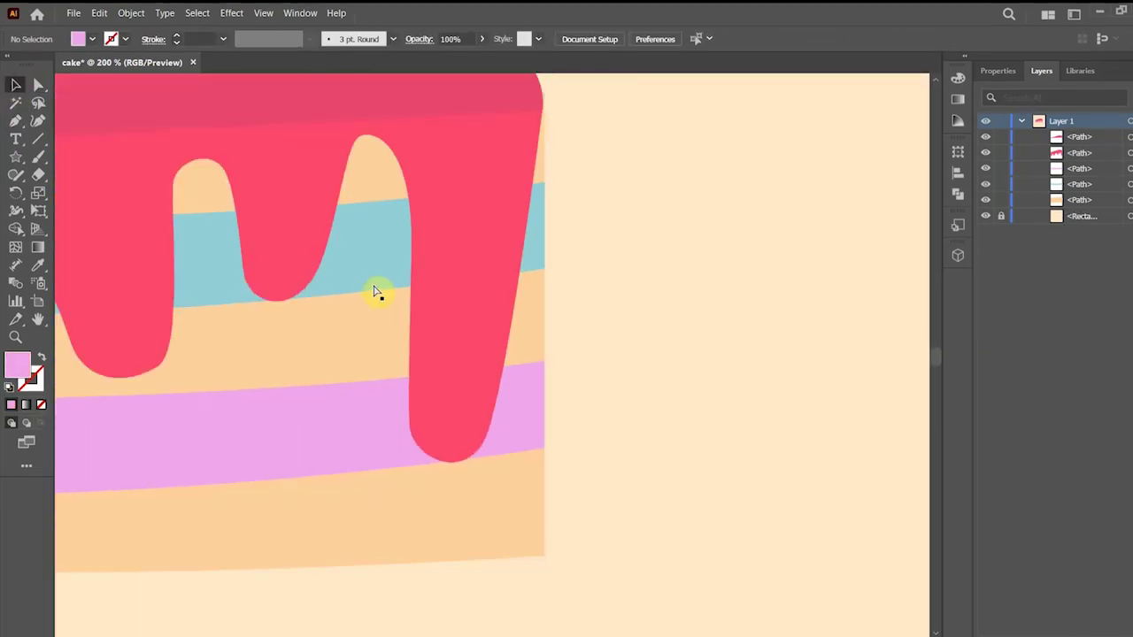
left_click_drag(295, 294, 576, 321)
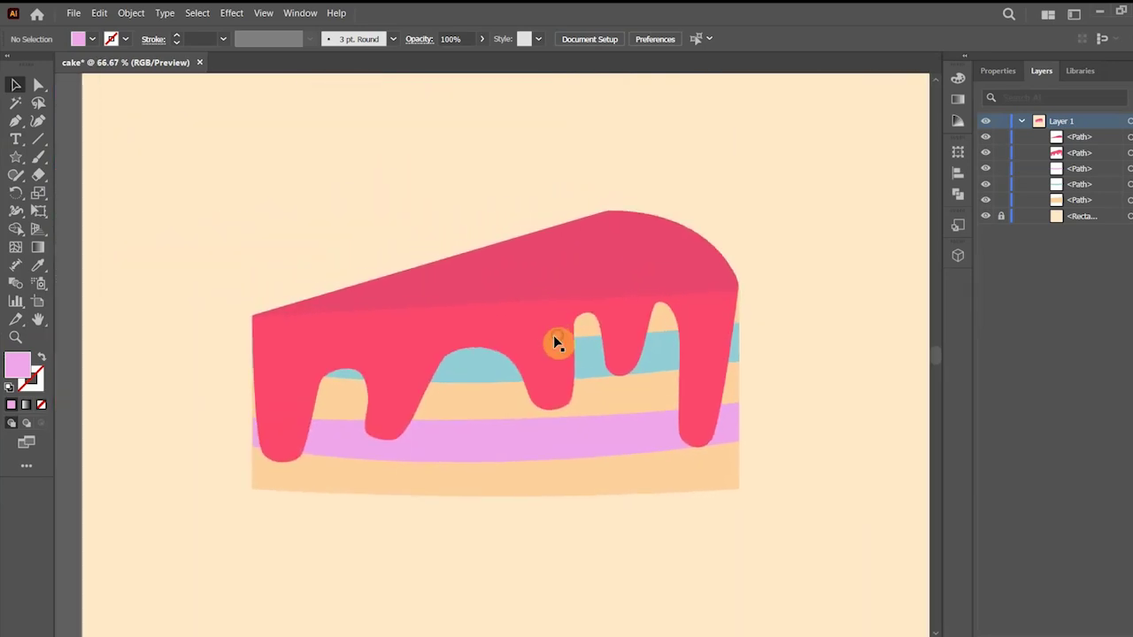
scroll(449, 357, "down", 2)
scroll(558, 319, "up", 2)
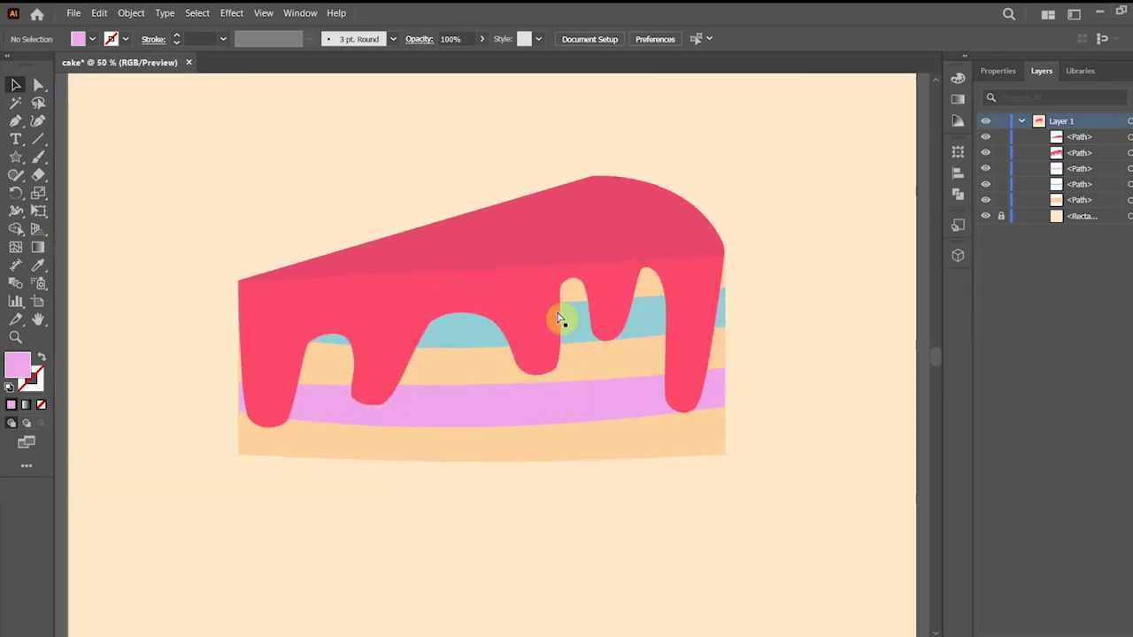
scroll(552, 322, "down", 1)
scroll(500, 361, "up", 1)
scroll(496, 359, "down", 1)
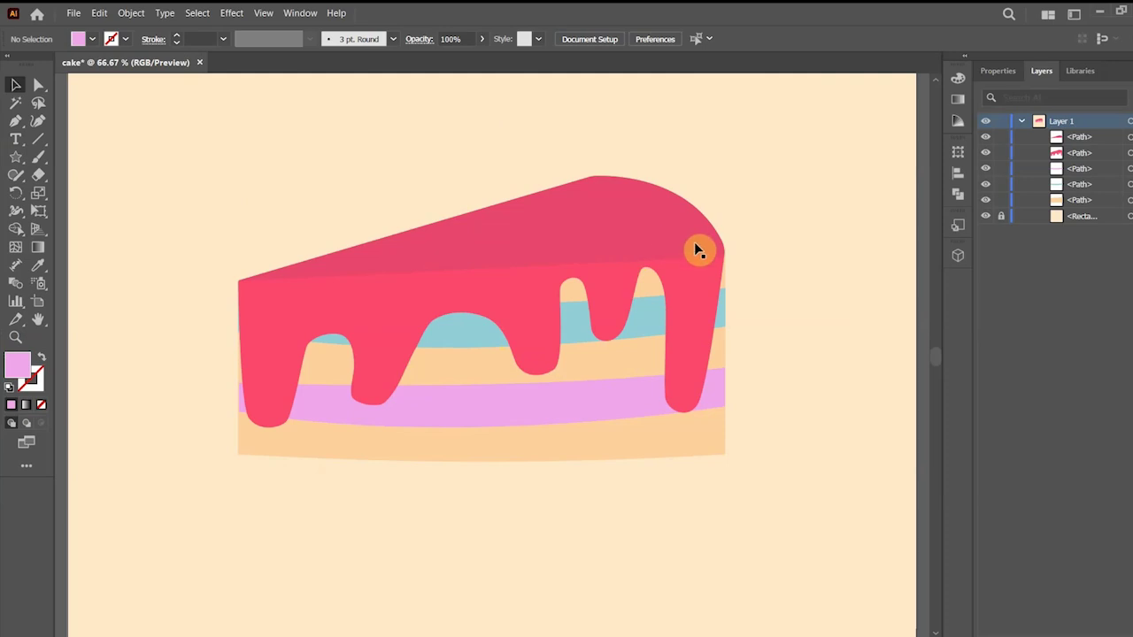
- Duplicate the dripping icing slightly lower and fill the copy with a dark greyish mauve
scroll(696, 248, "up", 3)
left_click_drag(630, 280, 630, 294)
double_click(16, 359)
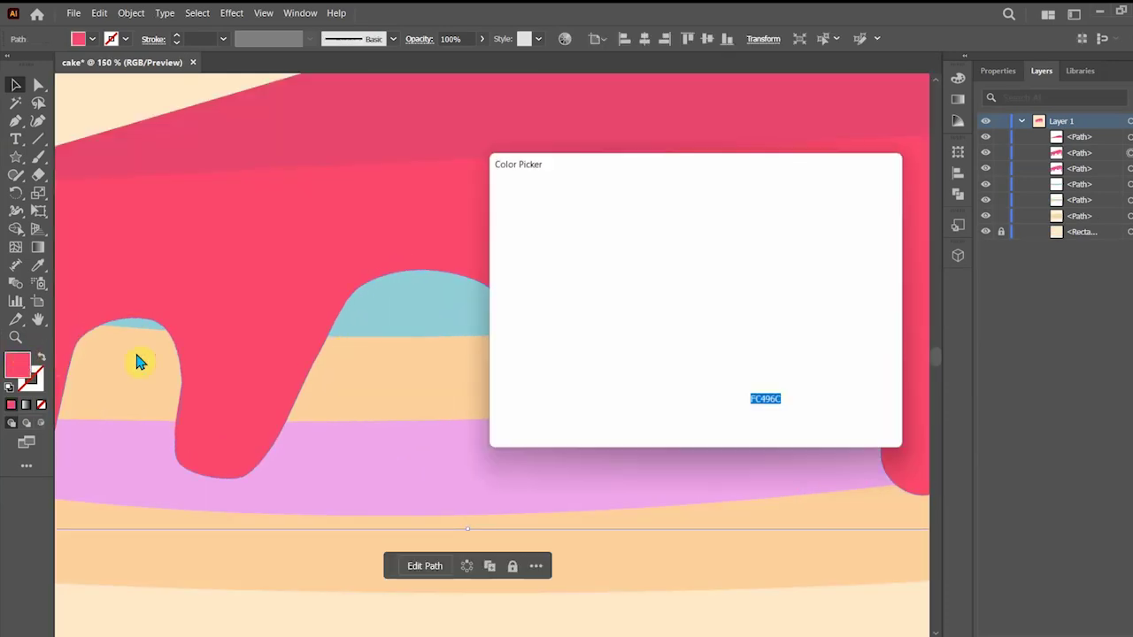
left_click_drag(500, 265, 485, 316)
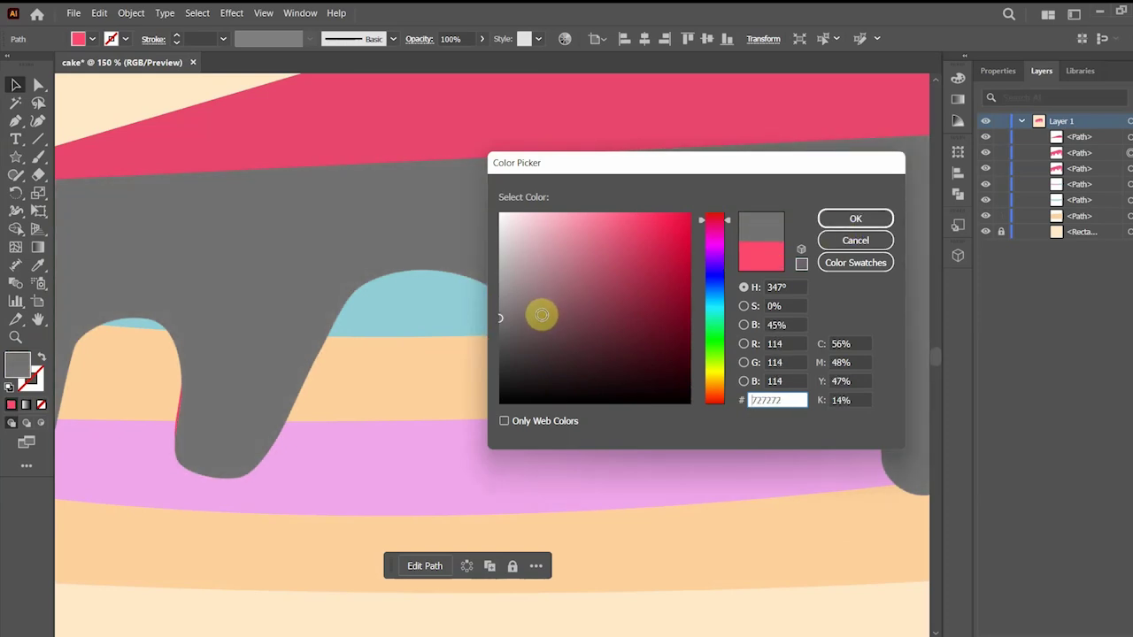
left_click(534, 318)
left_click(845, 222)
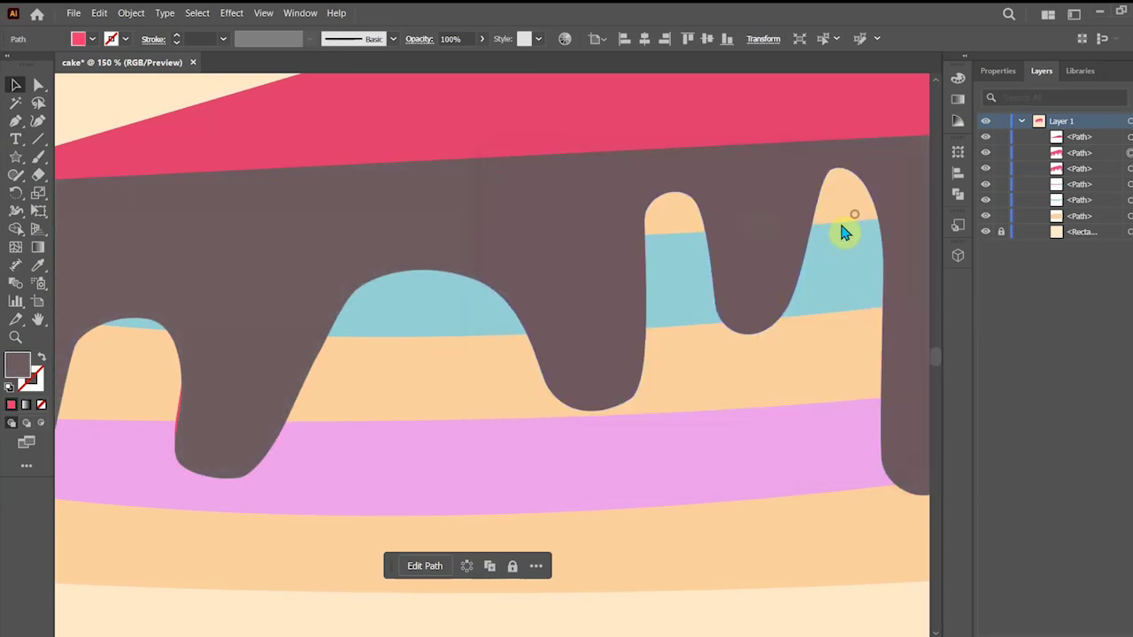
- Send the dark copy one level behind the icing and nudge it slightly left as a drip shadow
key("ctrl+[")
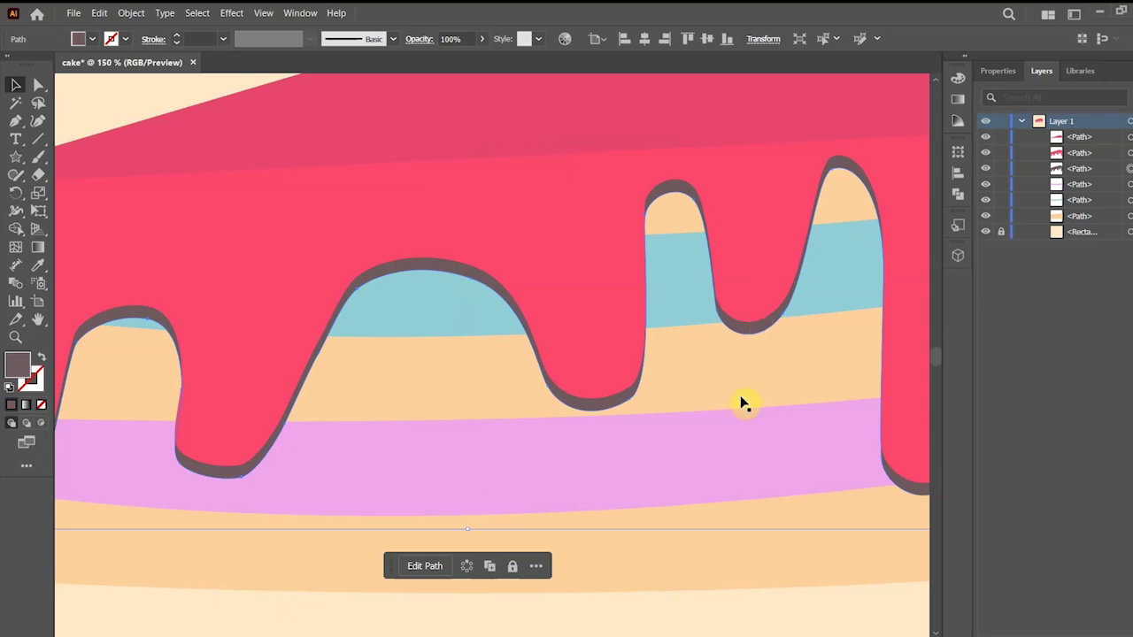
left_click_drag(737, 333, 733, 328)
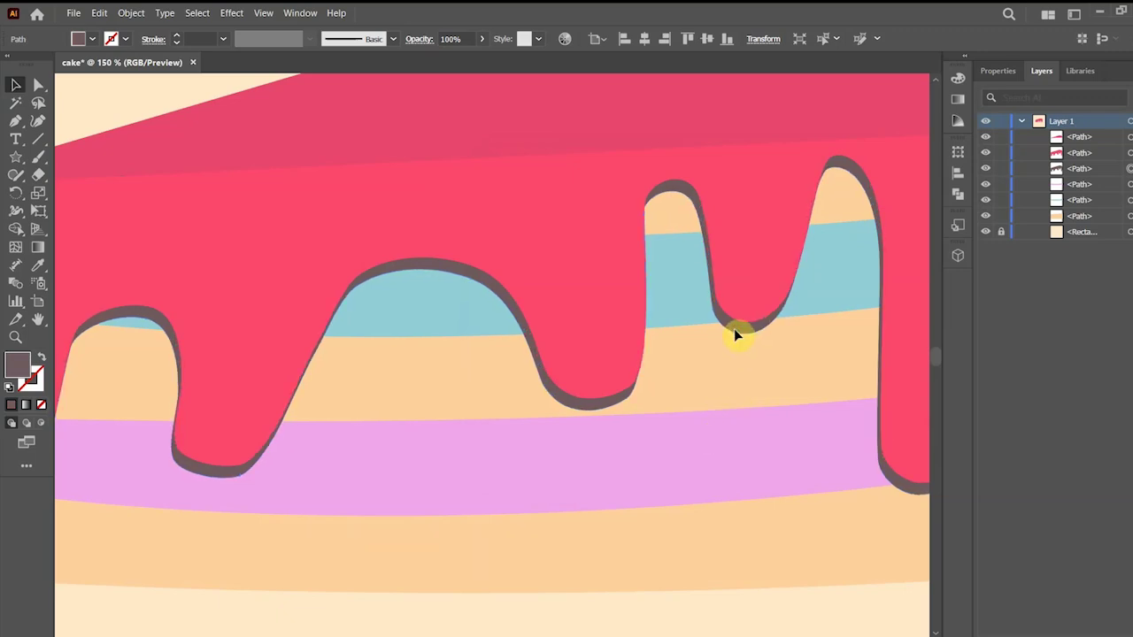
- Nudge the dark drip shadow slightly right and down so it also edges the right sides of the icing drips
left_click(634, 618)
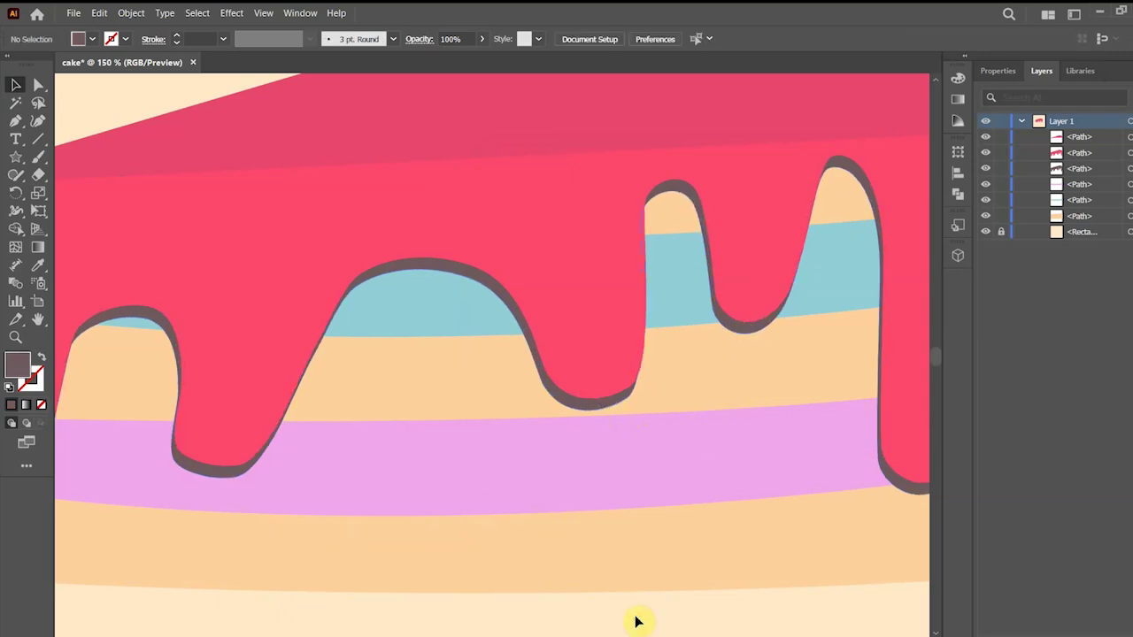
key("ctrl+minus")
key("ctrl+minus")
key("ctrl+plus")
key("ctrl+plus")
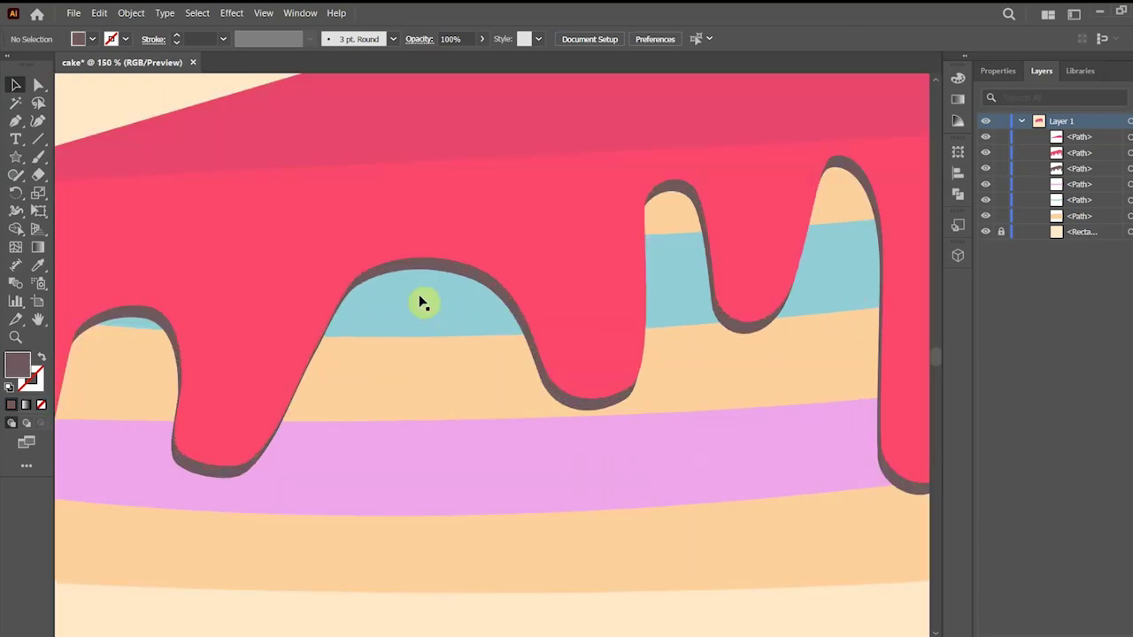
left_click_drag(406, 265, 409, 268)
left_click(632, 603)
- Examine the drip shadow across the whole cake slice and close up
key("ctrl+minus")
key("ctrl+minus")
key("ctrl+minus")
key("ctrl+minus")
key("ctrl+plus")
key("ctrl+plus")
key("ctrl+plus")
key("ctrl+plus")
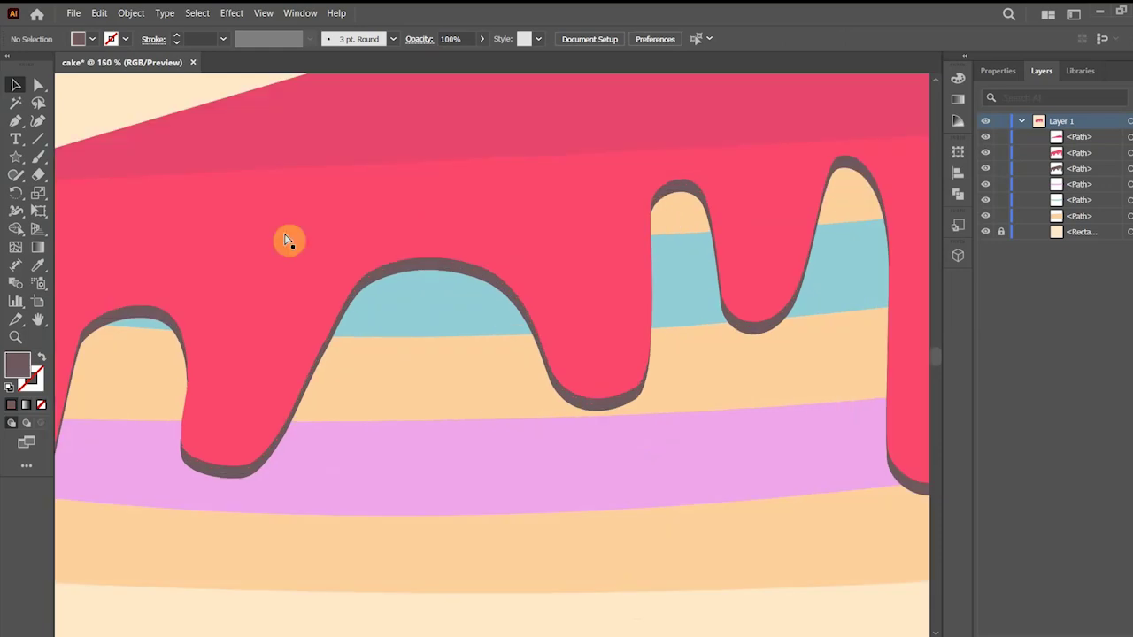
- Draw a curved highlight line along the middle drip's left edge with the Pen tool, with no fill and a white stroke
left_click(15, 120)
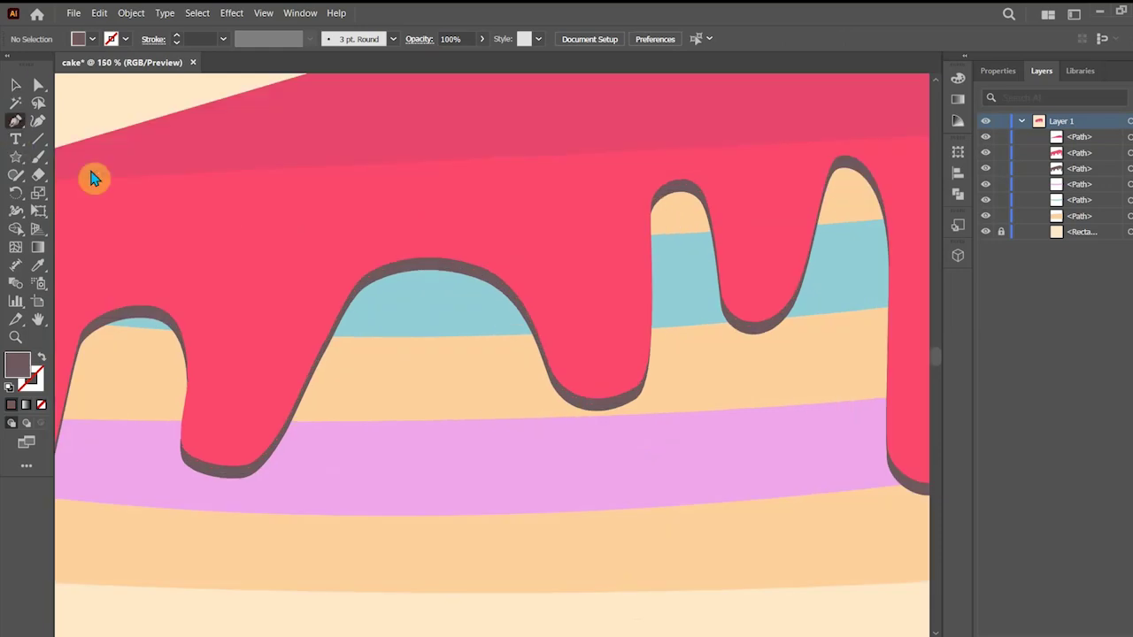
left_click(501, 268)
left_click(567, 383)
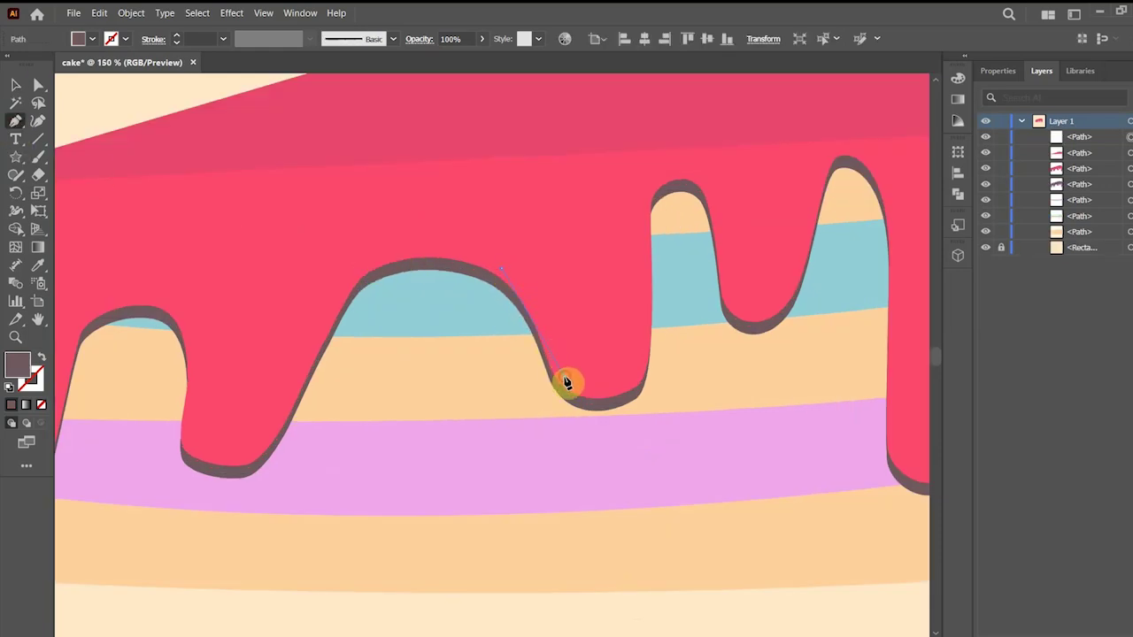
left_click_drag(571, 443, 574, 446)
left_click_drag(23, 370, 37, 378)
left_click(42, 405)
double_click(39, 385)
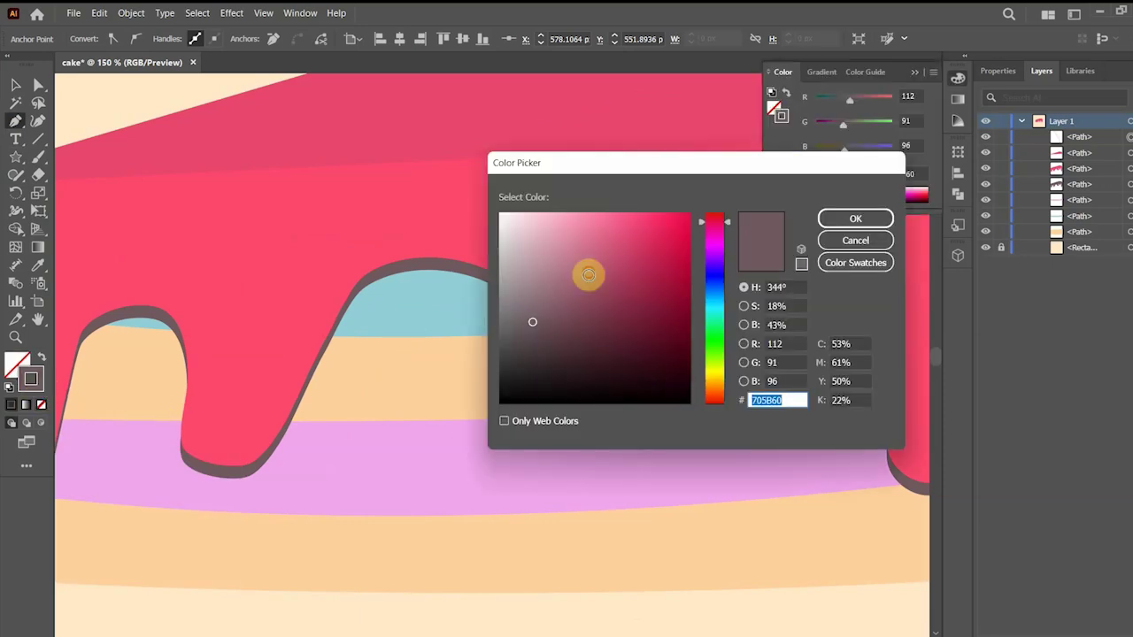
left_click_drag(589, 274, 472, 192)
left_click(855, 219)
left_click(15, 85)
- Set the curved highlight's stroke weight to 2 pt
key("ctrl+plus")
key("ctrl+plus")
key("ctrl+plus")
key("ctrl+plus")
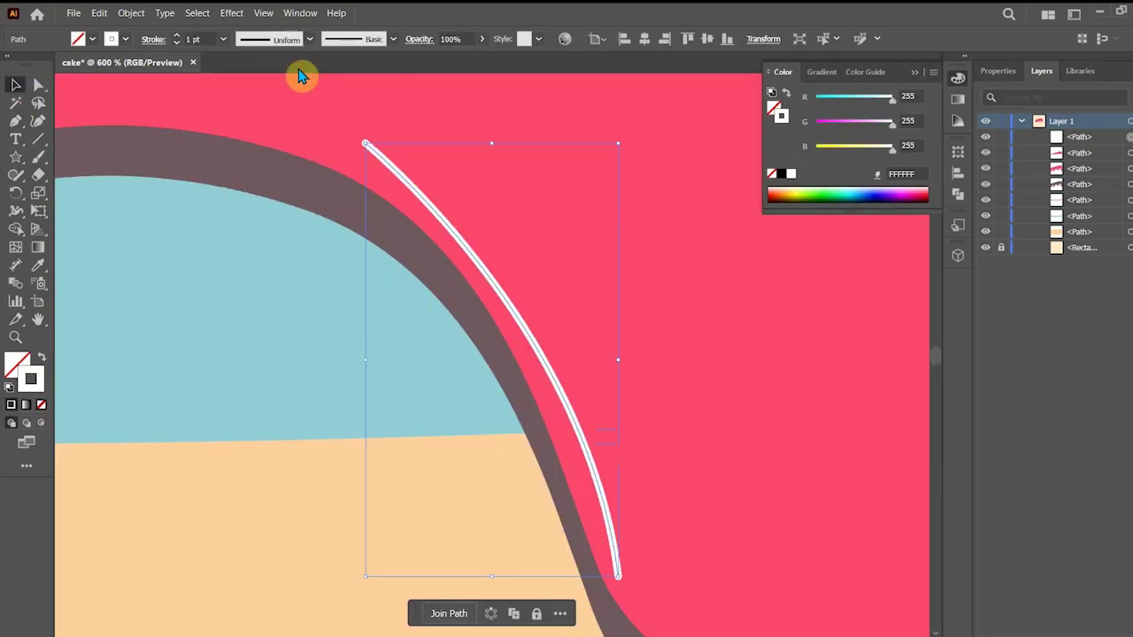
key("ctrl+minus")
key("ctrl+minus")
key("ctrl+minus")
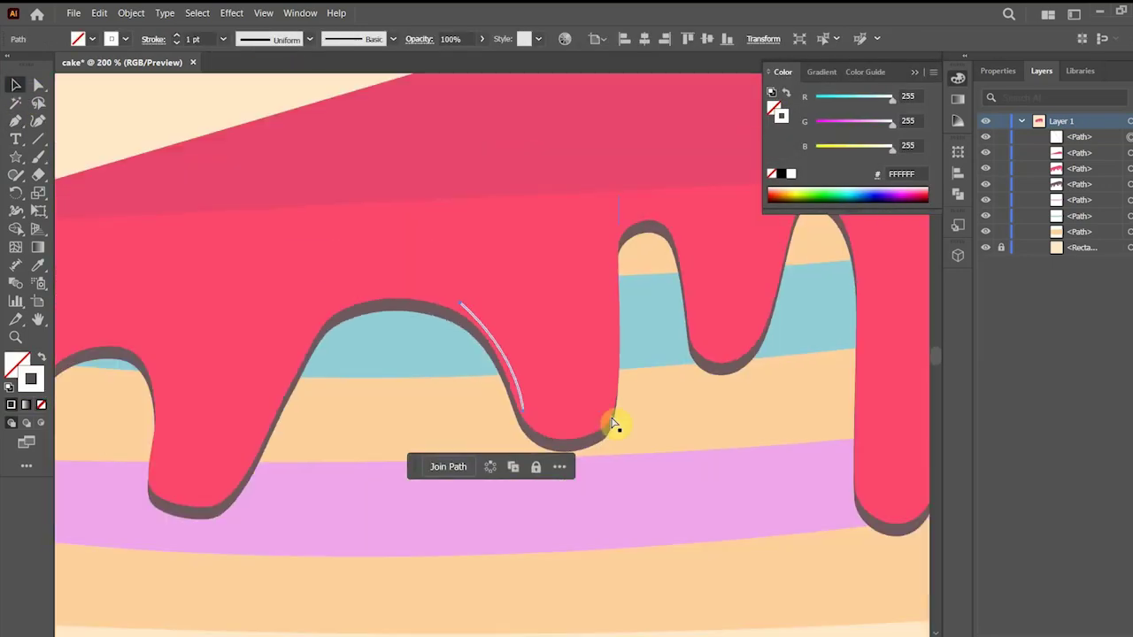
key("ctrl+minus")
key("ctrl+plus")
left_click(176, 38)
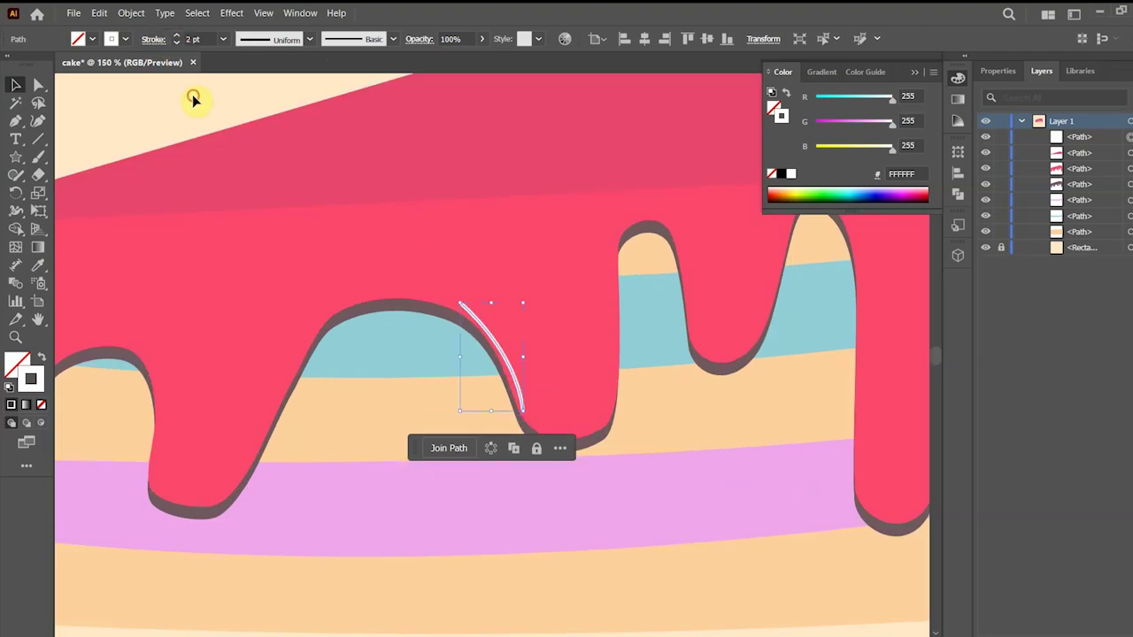
left_click(192, 94)
- Draw white highlight lines along the second drip's right edge and both sides of the small fourth drip
left_click(15, 121)
left_click(316, 335)
left_click(237, 485)
left_click(242, 479)
left_click_drag(600, 341, 442, 393)
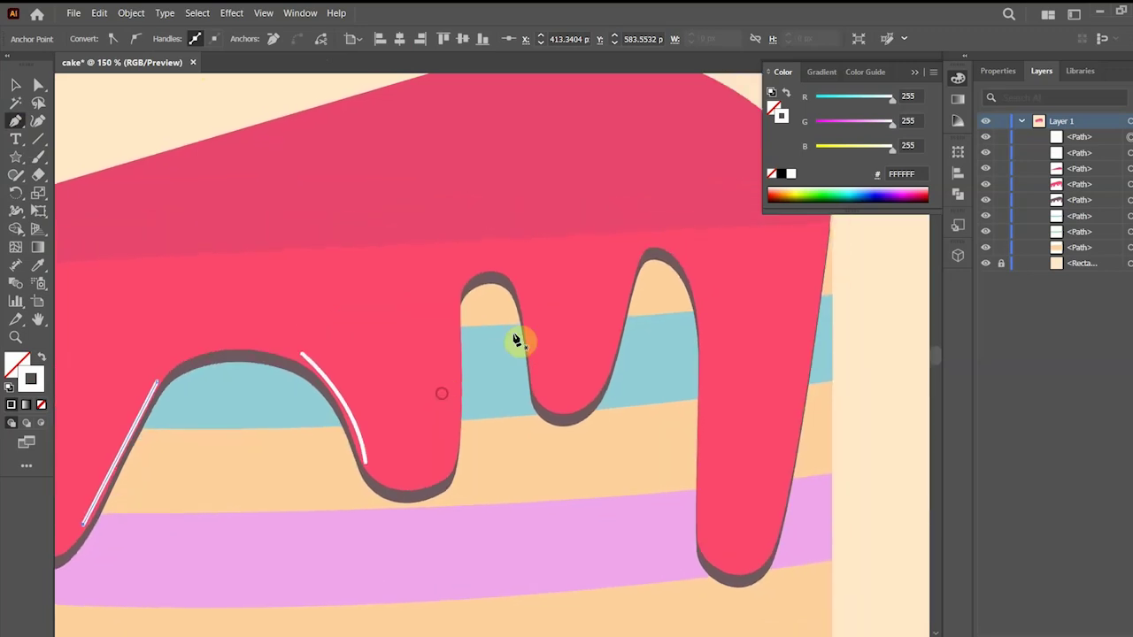
left_click(509, 270)
left_click(538, 377)
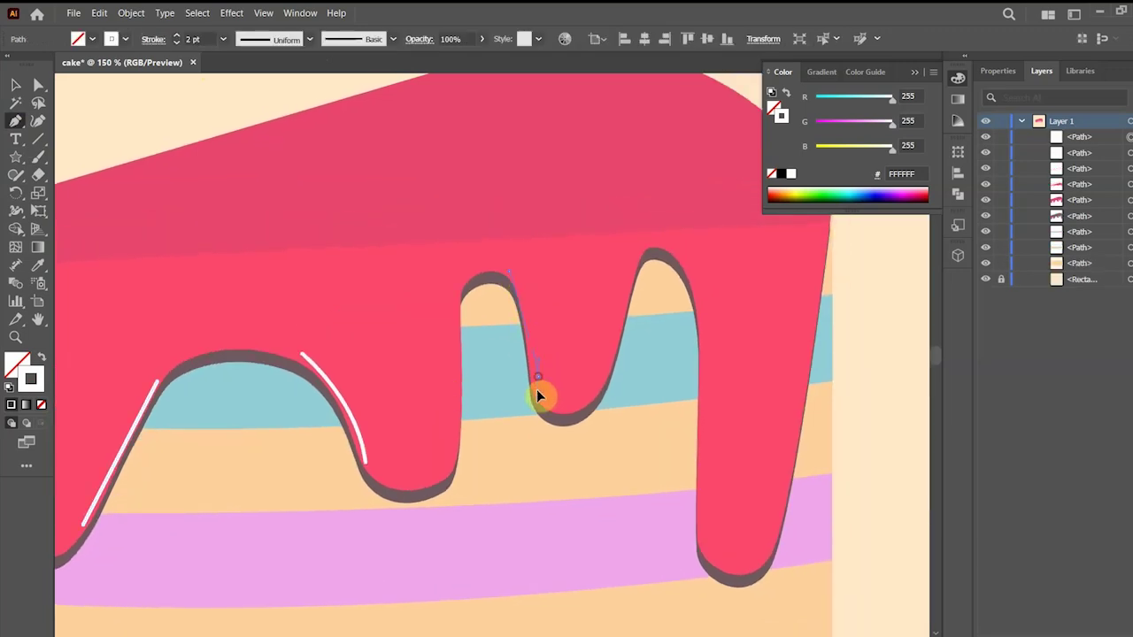
left_click(542, 440)
left_click(638, 249)
left_click(623, 296)
key("Escape")
- Draw a straight vertical white highlight along the left edge of the rightmost icing drip
left_click(704, 368)
left_click(706, 547)
left_click(15, 85)
key("ctrl+minus")
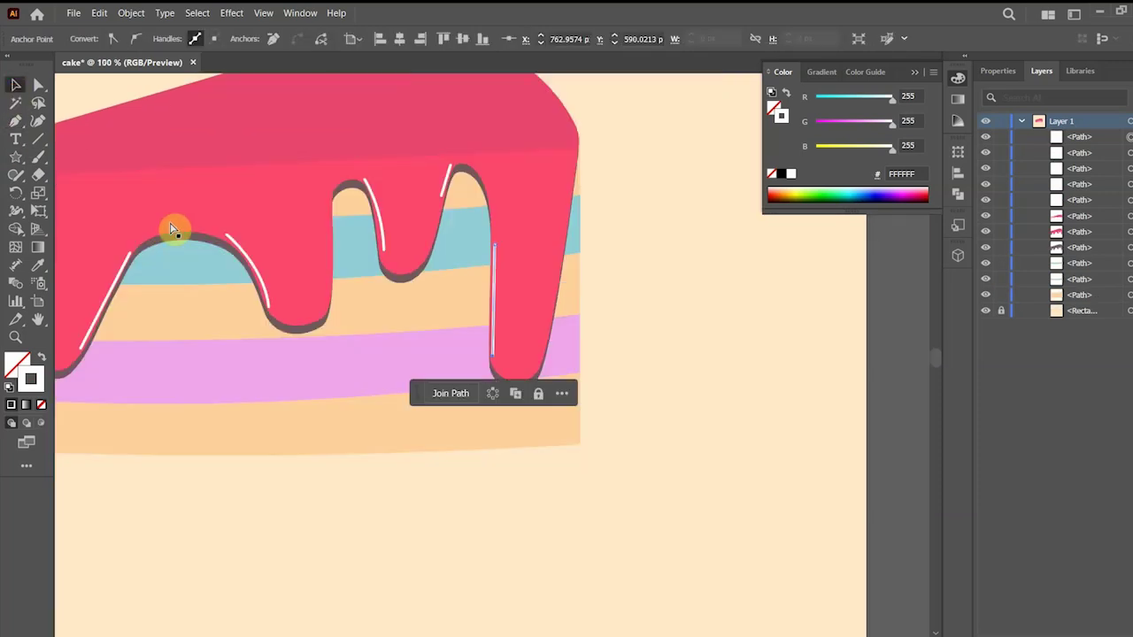
key("ctrl+minus")
key("ctrl+minus")
key("ctrl+equal")
- Delete the highlight on the second drip and the two highlights on the small fourth drip
left_click_drag(362, 333, 504, 386)
left_click(398, 392)
key("Delete")
left_click(583, 335)
key("Delete")
left_click(631, 298)
key("Delete")
- Draw a straight white highlight along the left edge of the leftmost icing drip
key("p")
left_click(231, 340)
left_click(239, 424)
key("v")
left_click(341, 483)
- Draw short white highlight lines on the lower pink band and on the blue band
left_click(593, 439)
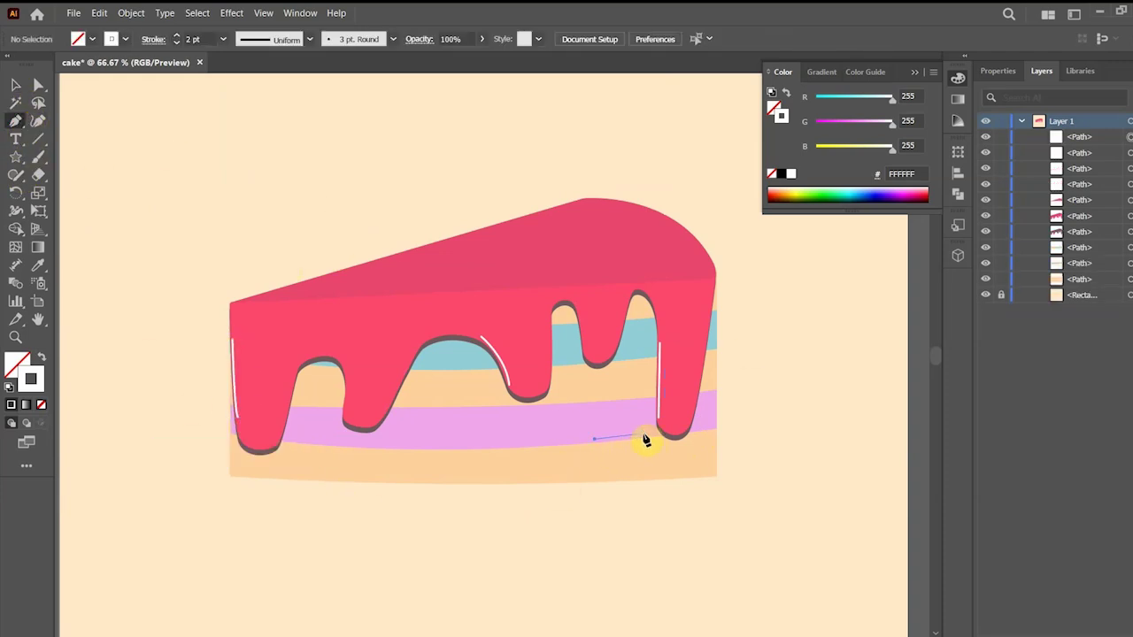
left_click(622, 361)
key("ctrl+z")
left_click(430, 362)
left_click(481, 363)
left_click(733, 358, "ctrl")
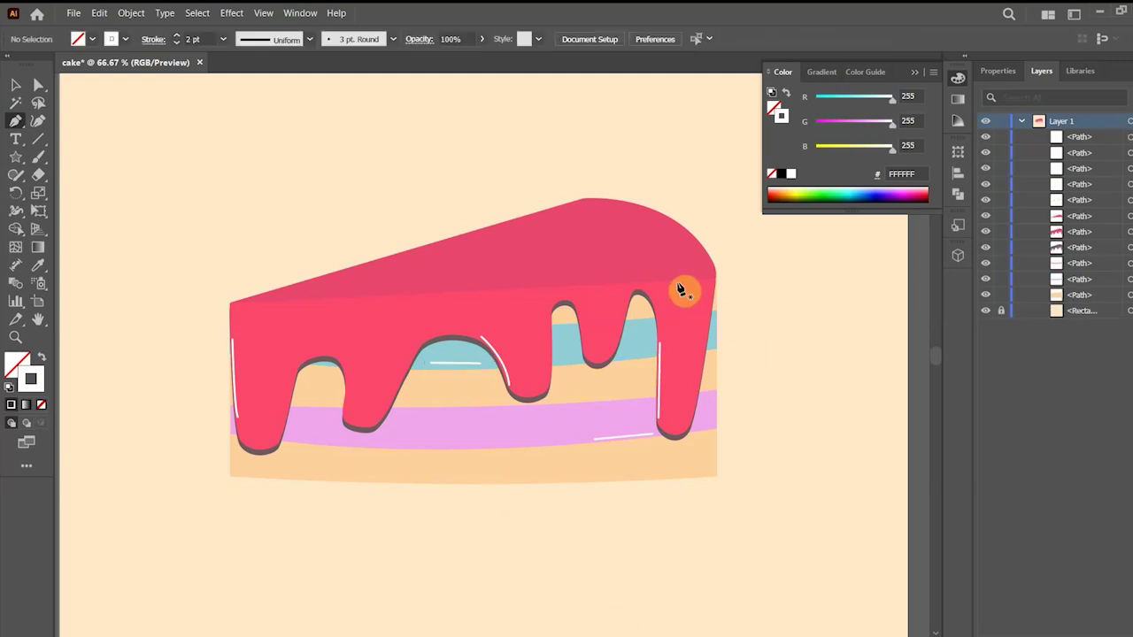
- Draw a curved white highlight just inside the back edge of the cake's top surface
left_click(586, 204)
left_click_drag(635, 215, 647, 224)
left_click(15, 84)
left_click(177, 168)
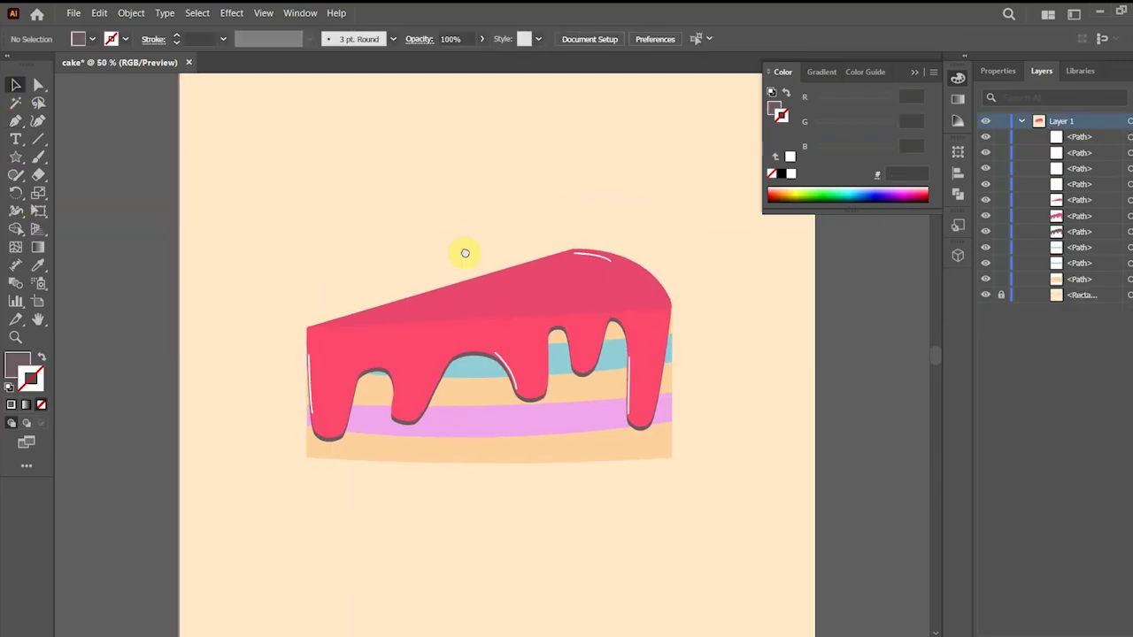
- Draw a tall, narrow rectangle standing on the cake's top surface as a candle and widen it slightly
key("ctrl+equal")
key("ctrl+equal")
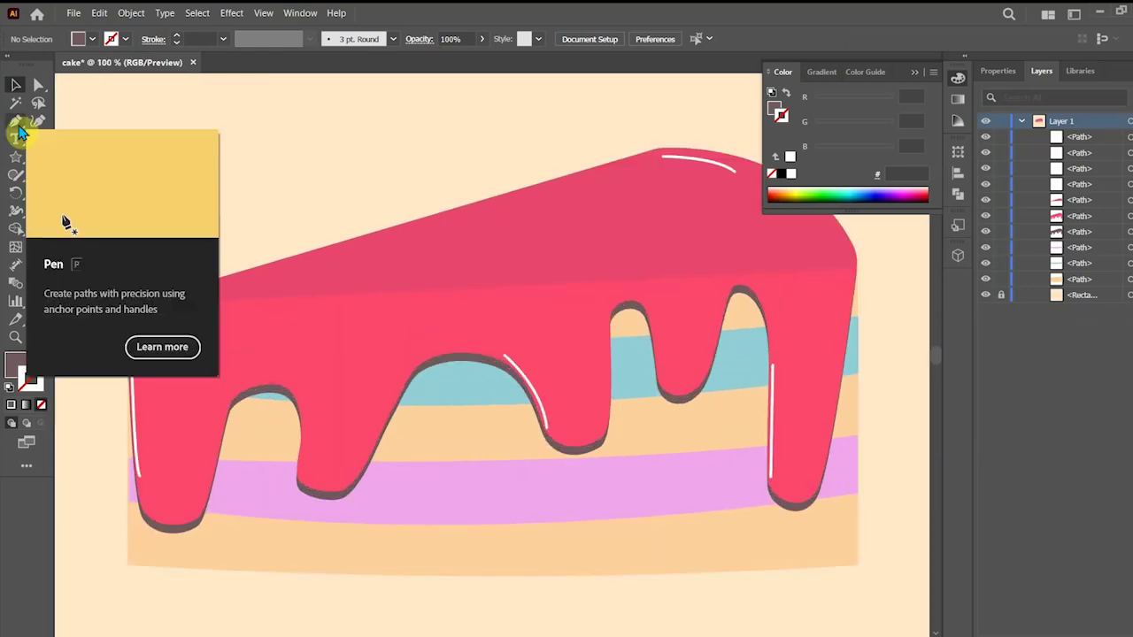
left_click_drag(19, 156, 84, 155)
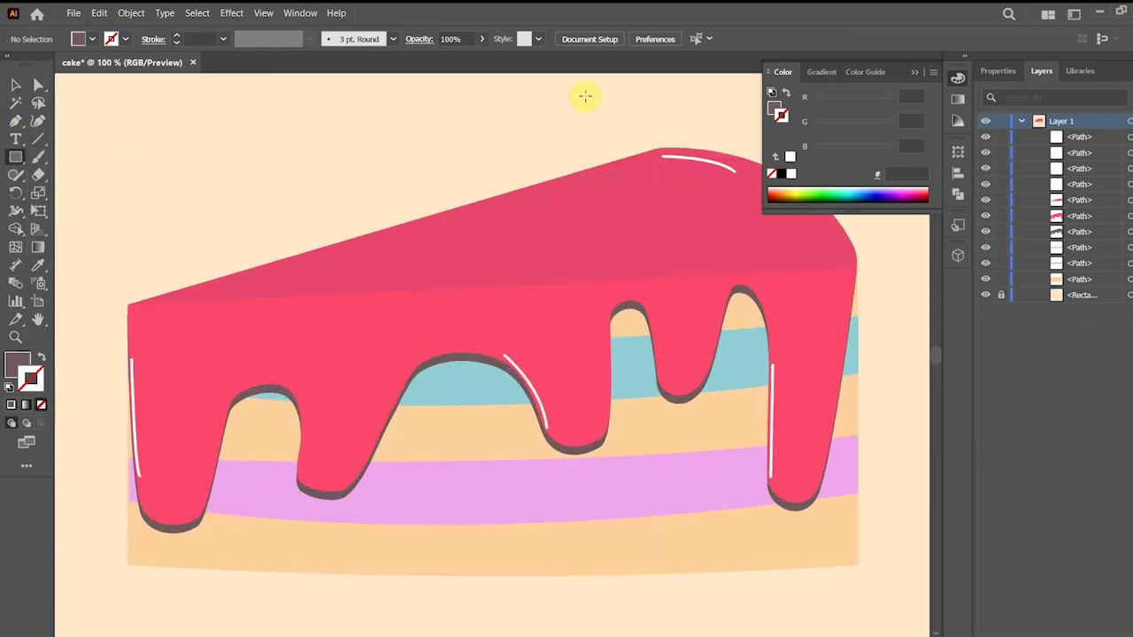
left_click_drag(580, 84, 617, 265)
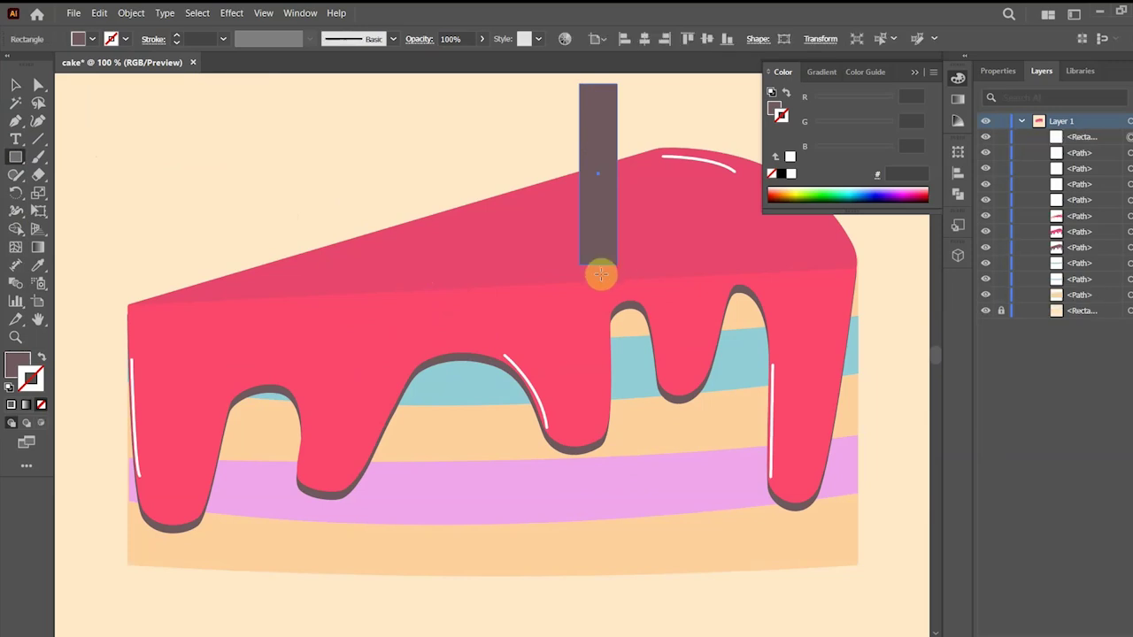
left_click(16, 85)
left_click_drag(420, 148, 305, 300)
left_click_drag(493, 372, 539, 357)
left_click_drag(546, 314, 554, 315)
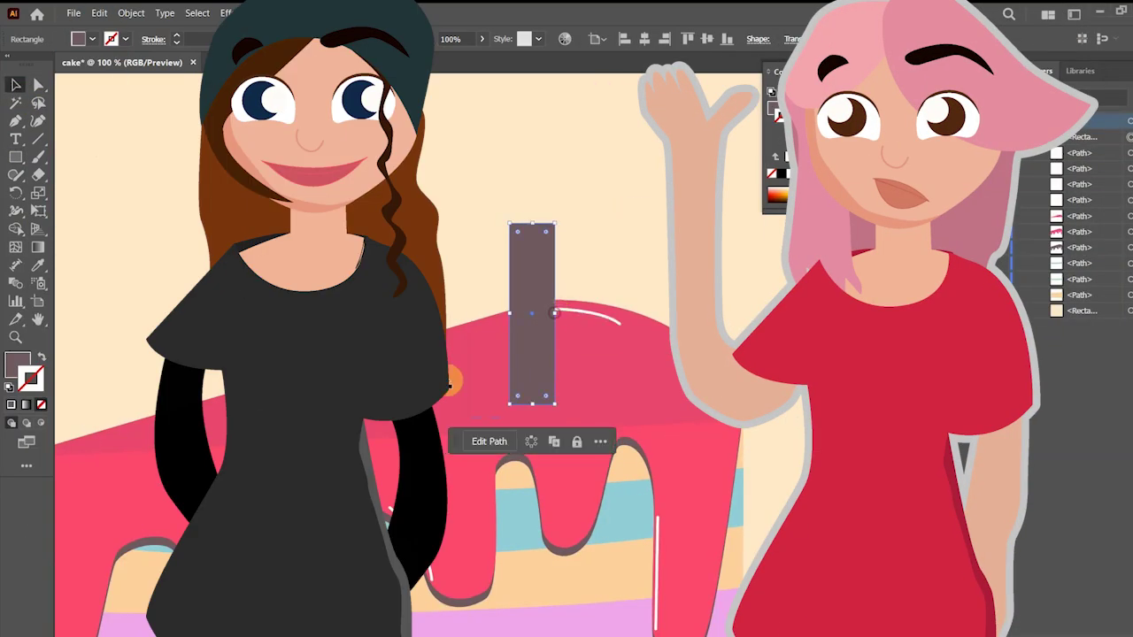
- Fill the candle rectangle with pale yellow-green F8FFCC
double_click(14, 366)
left_click_drag(541, 262, 478, 205)
left_click(715, 369)
left_click_drag(599, 240, 536, 207)
left_click_drag(633, 171, 555, 345)
left_click(778, 393)
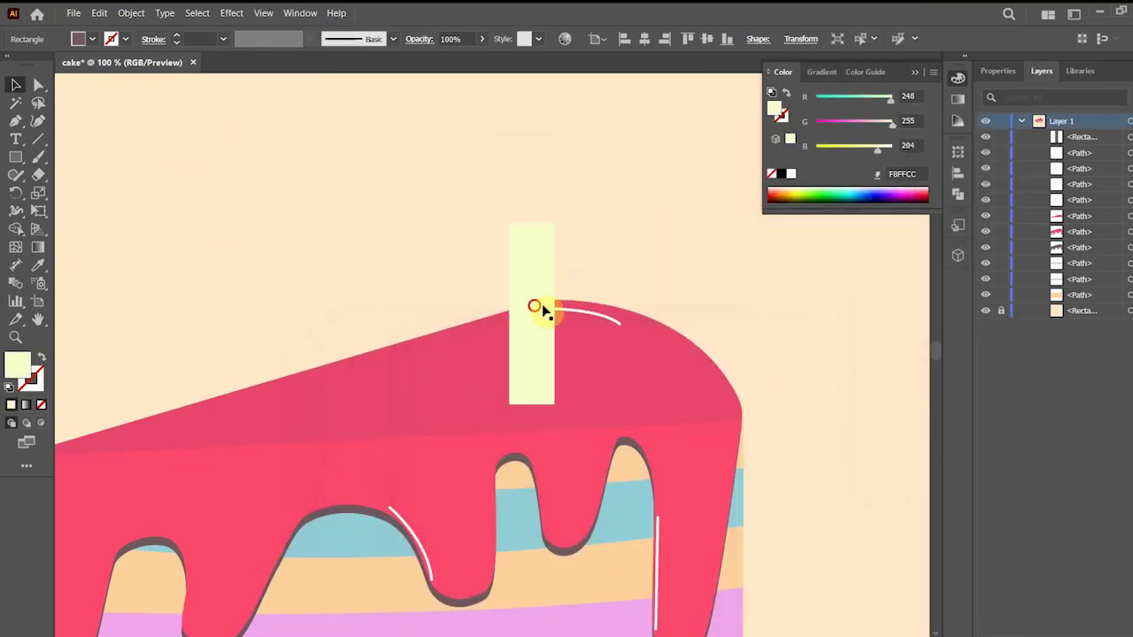
- Bow the candle's bottom edge downward and its top edge upward with the Anchor Point tool
key("ctrl+plus")
left_click_drag(15, 121, 80, 174)
key("ctrl+plus")
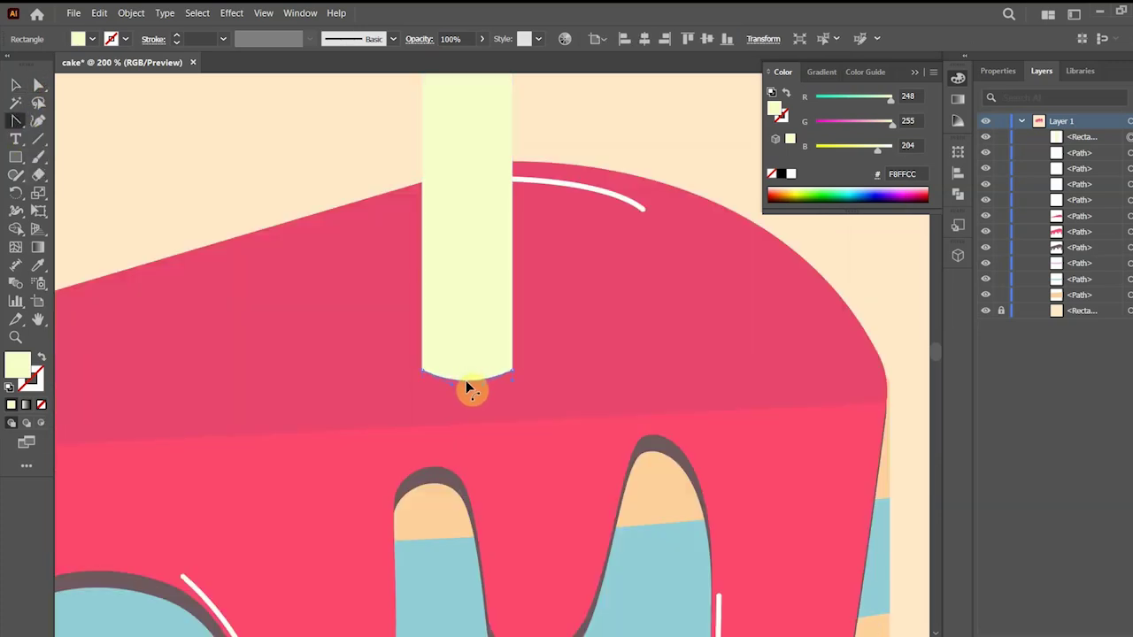
left_click_drag(470, 390, 472, 395)
left_click_drag(505, 286, 520, 476)
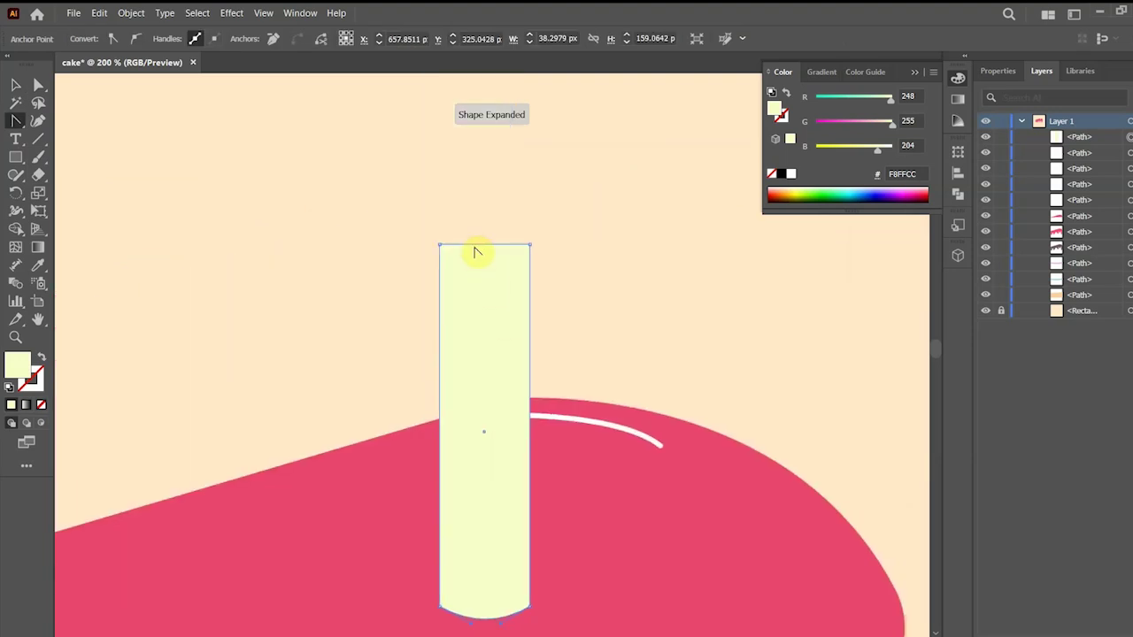
left_click_drag(476, 248, 478, 262)
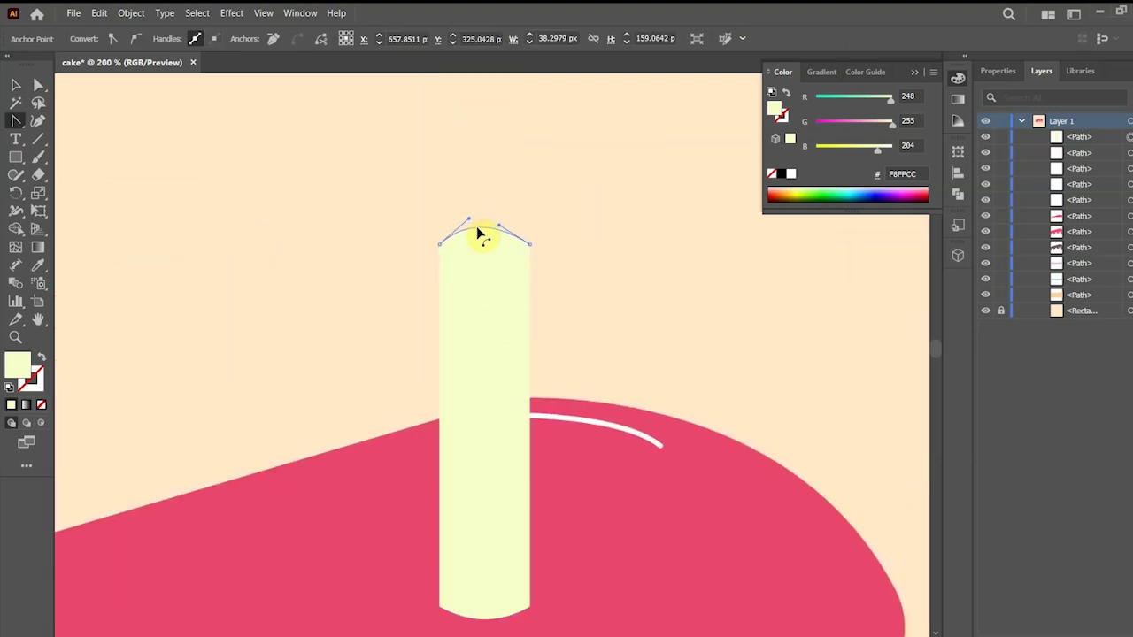
left_click_drag(483, 227, 484, 227)
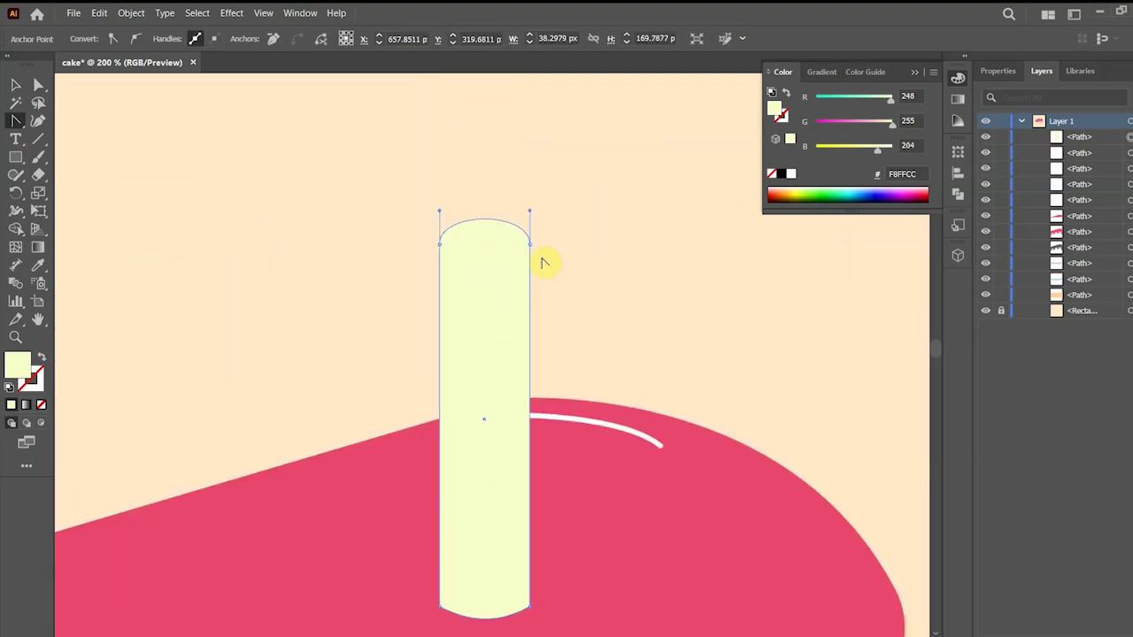
left_click(11, 82)
- Draw a flat ellipse across the candle's rounded top end
left_click_drag(16, 157, 115, 190)
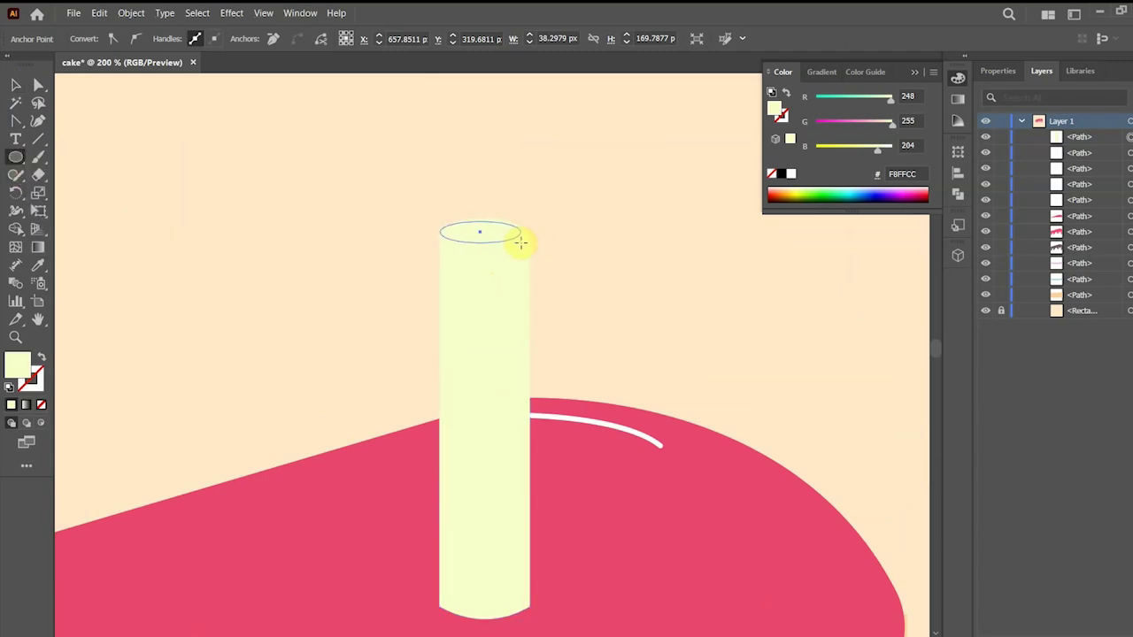
left_click_drag(524, 244, 523, 244)
key("v")
key("ctrl+shift+a")
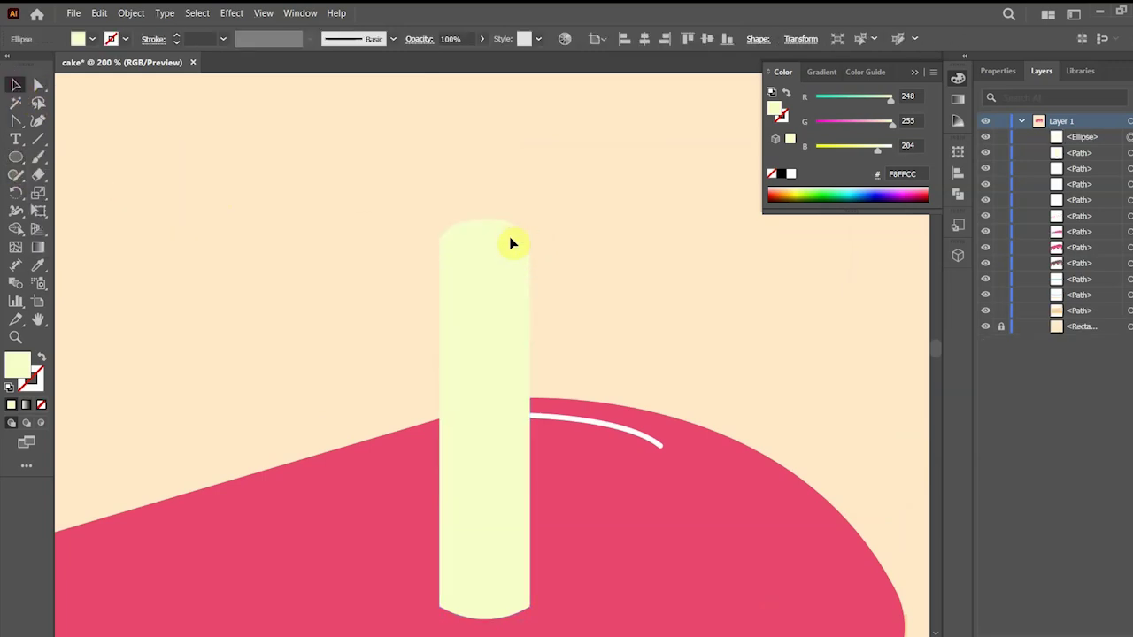
left_click(577, 232)
- Fill the ellipse at the candle's top with the slightly darker yellow-green E8EDBE
key("ctrl+equal")
key("ctrl+equal")
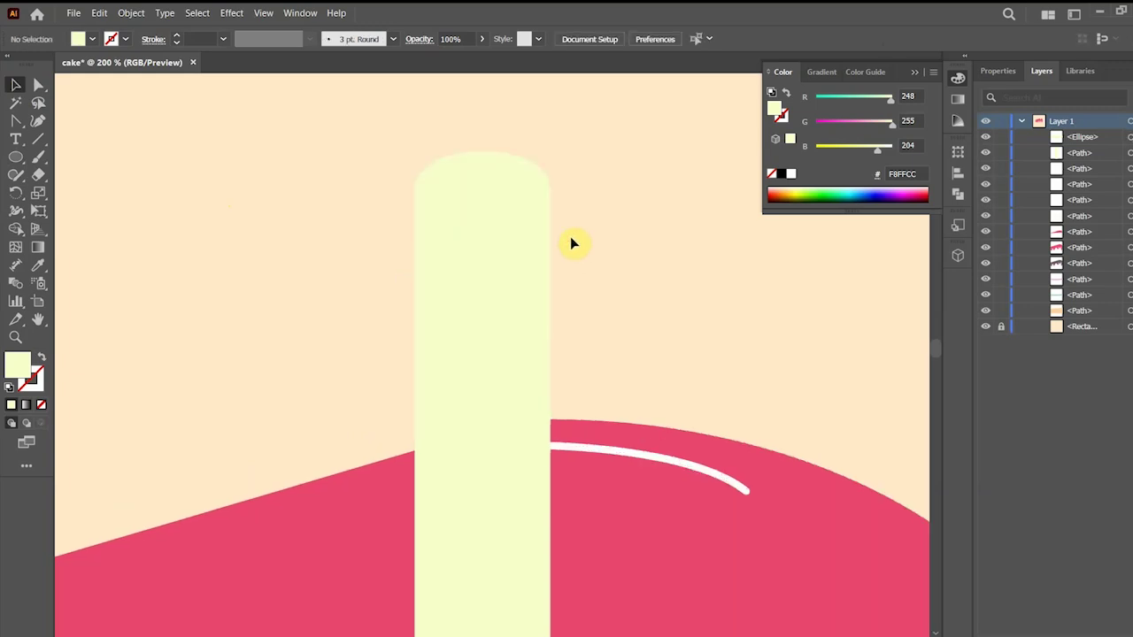
key("ctrl+equal")
left_click_drag(486, 122, 487, 239)
left_click(488, 240)
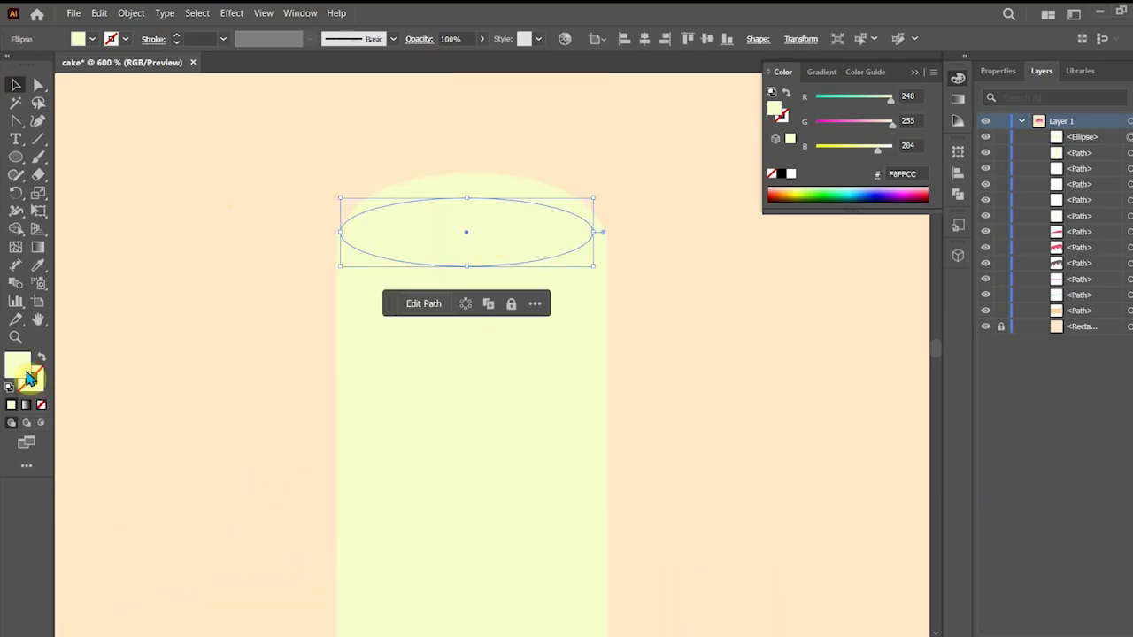
double_click(18, 365)
left_click(463, 398)
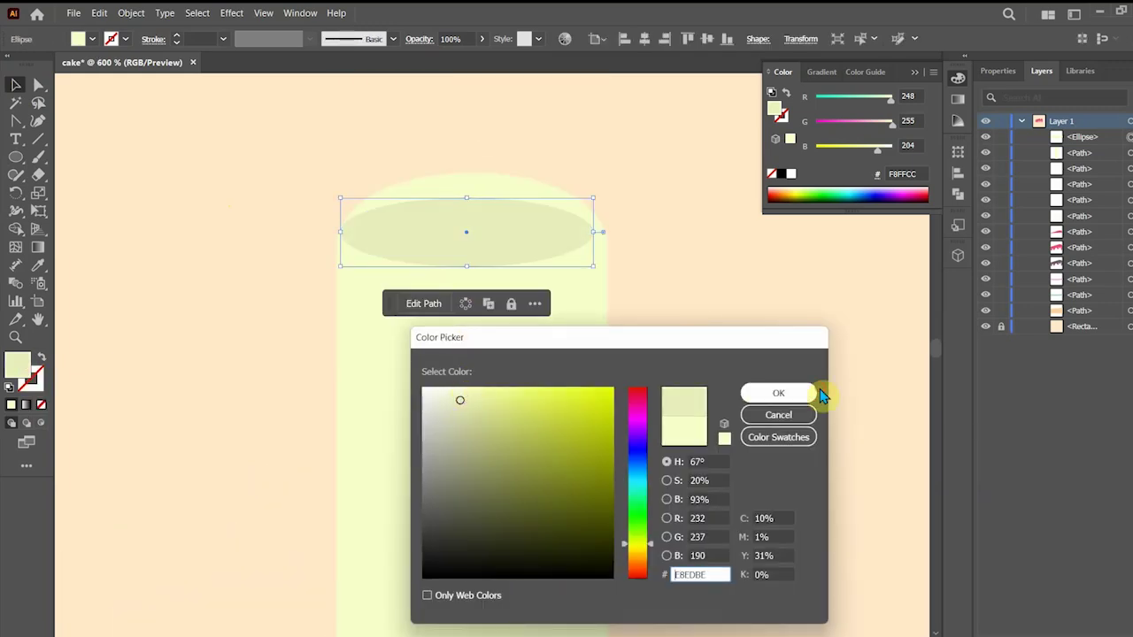
left_click(814, 393)
- Move the ellipse to the candle's right edge and stretch it to span the candle's full width and upper curve
left_click_drag(502, 244, 513, 253)
left_click_drag(601, 247, 607, 254)
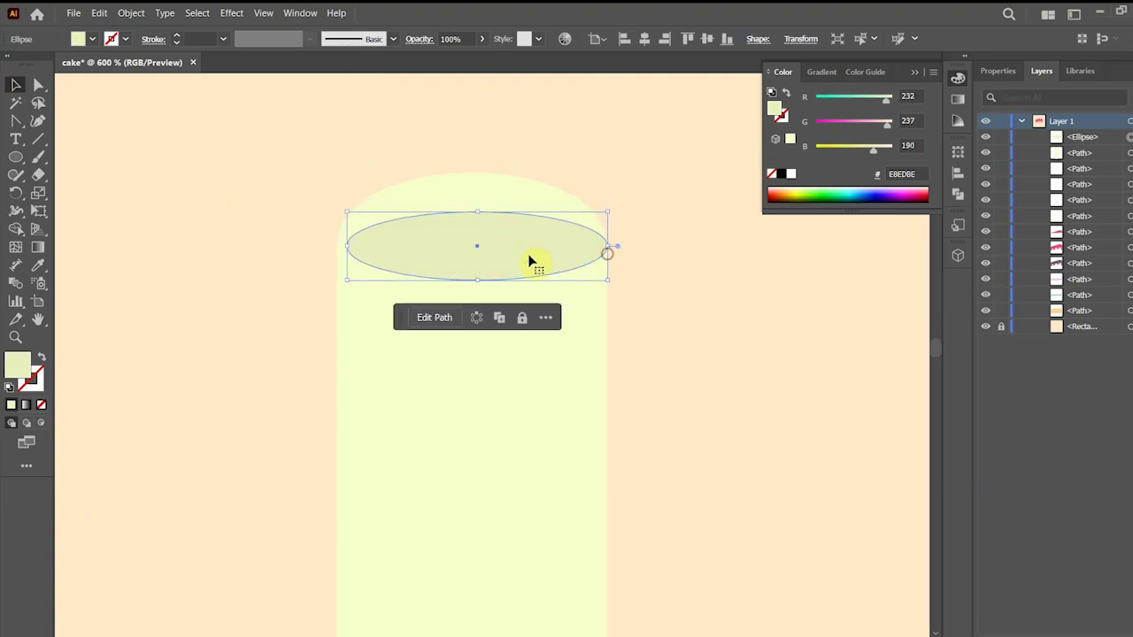
left_click_drag(349, 244, 336, 245)
left_click_drag(477, 212, 478, 173)
left_click(628, 514)
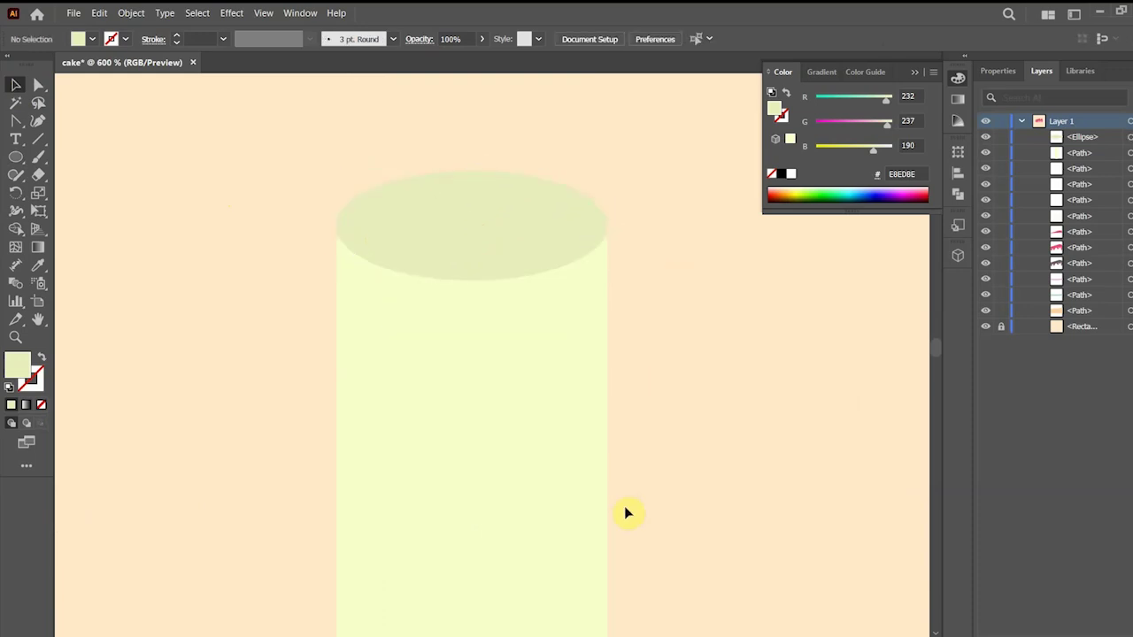
- Make the ellipse slightly taller and nudge it right and down to line up with the candle's top
left_click(486, 233)
mouse_move(476, 173)
left_mouse_down()
mouse_move(473, 182)
mouse_move(472, 172)
left_mouse_up()
left_click(634, 361)
left_click(530, 277)
left_click(473, 141)
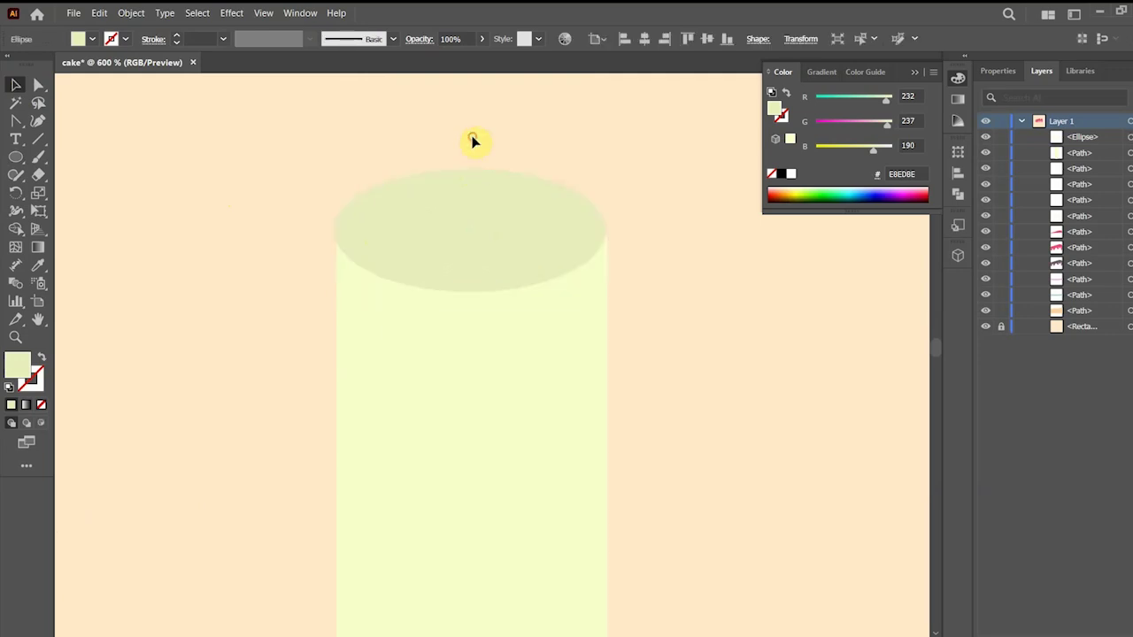
left_click(553, 261)
key("Right")
key("Down")
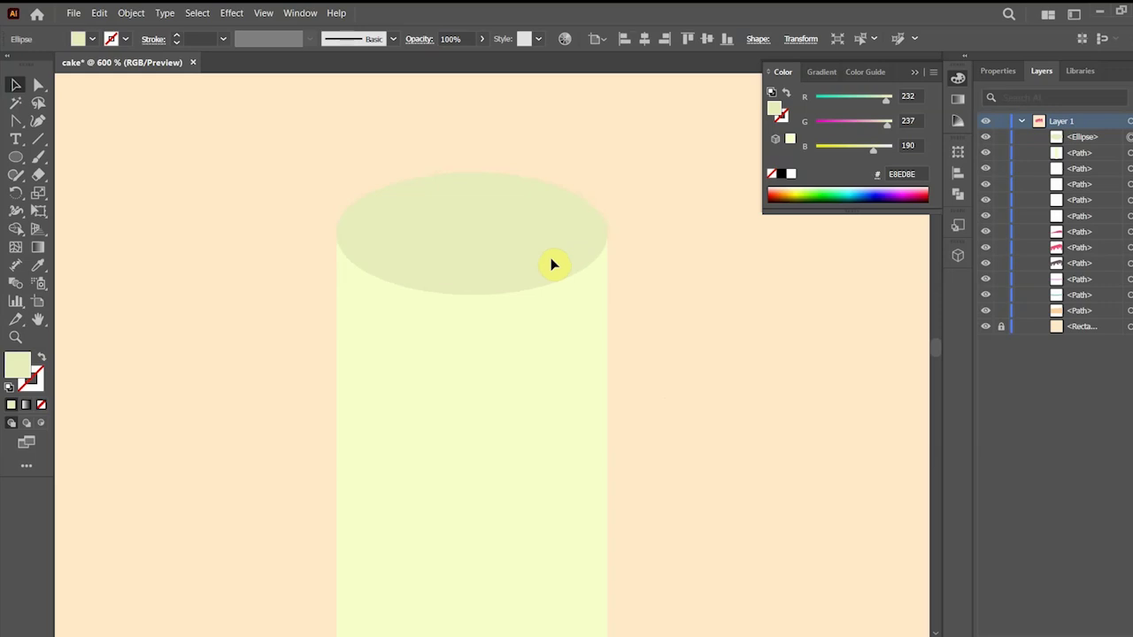
left_click(728, 326)
- Examine the candle in relation to the whole cake slice and artboard
key("ctrl+minus")
key("ctrl+minus")
key("ctrl+minus")
key("ctrl+minus")
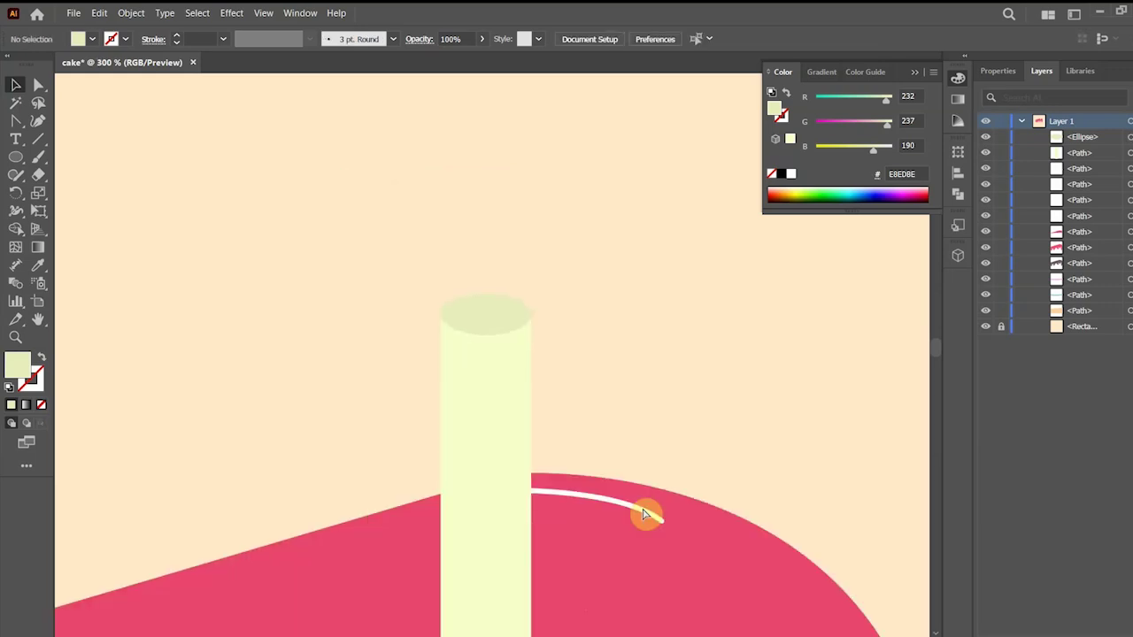
key("ctrl+minus")
key("ctrl+minus")
key("ctrl+0")
key("ctrl+plus")
key("ctrl+plus")
key("ctrl+plus")
key("ctrl+plus")
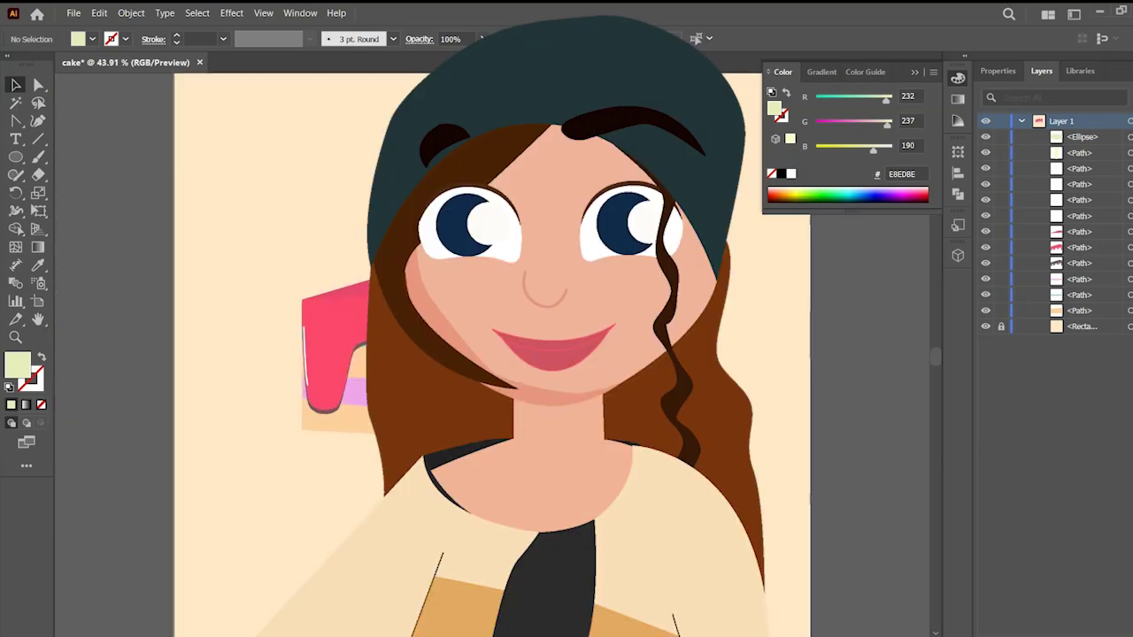
- Draw three curved diagonal stripes filled with E8EDBE across the candle, spaced down its length
scroll(492, 354, "up", 2)
key("ctrl+plus")
key("ctrl+plus")
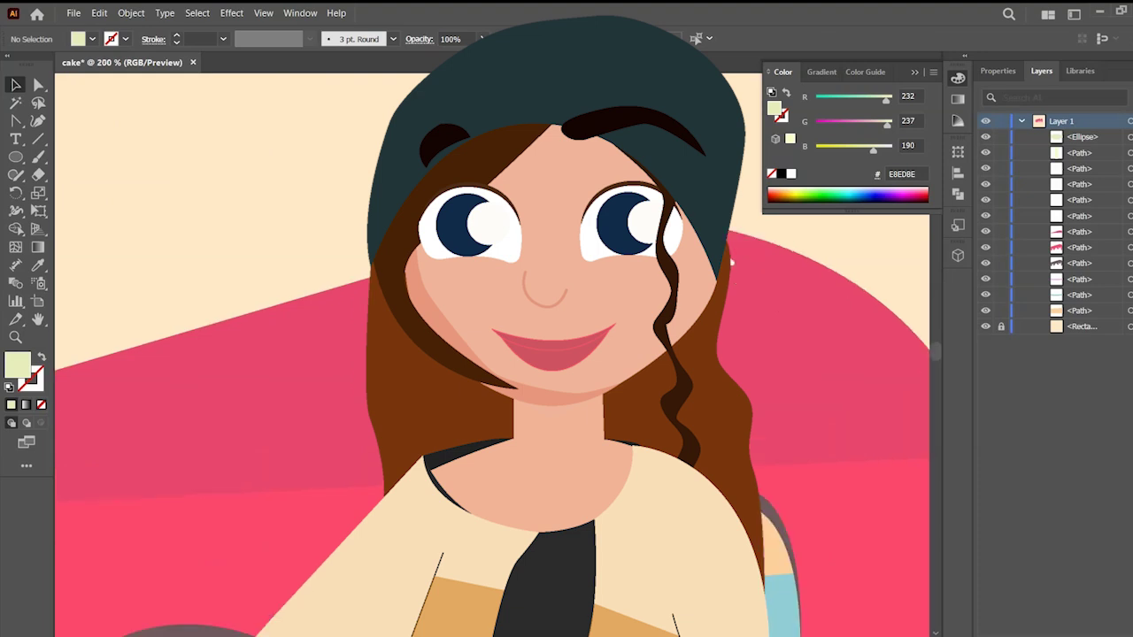
scroll(492, 354, "up", 3)
left_click_drag(15, 121, 71, 116)
key("ctrl+plus")
left_click(531, 354)
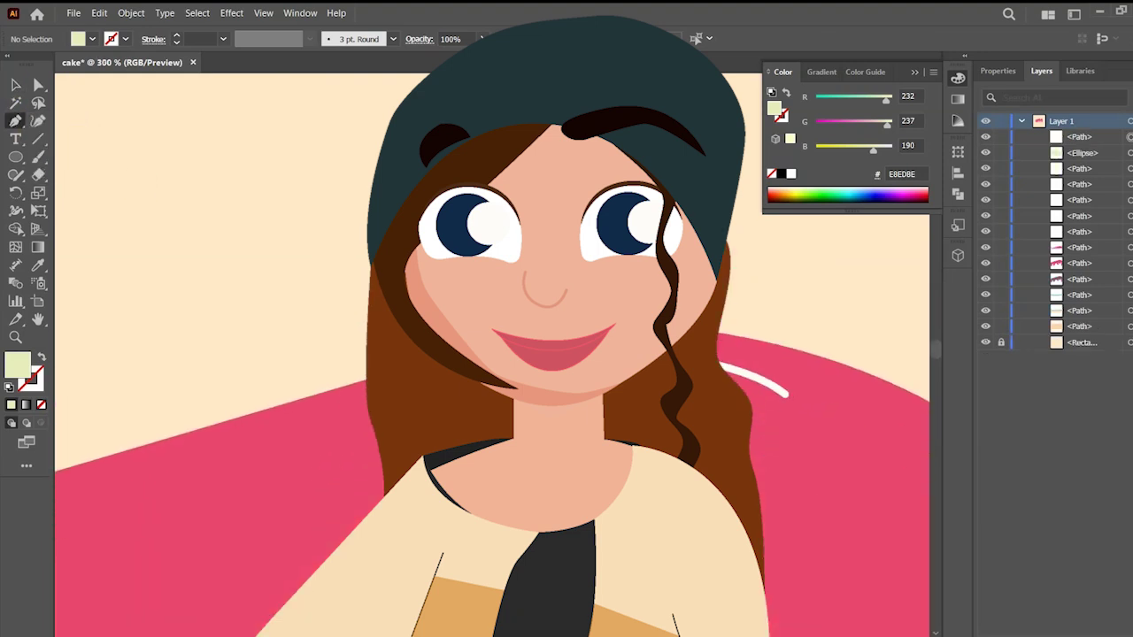
key("ctrl+minus")
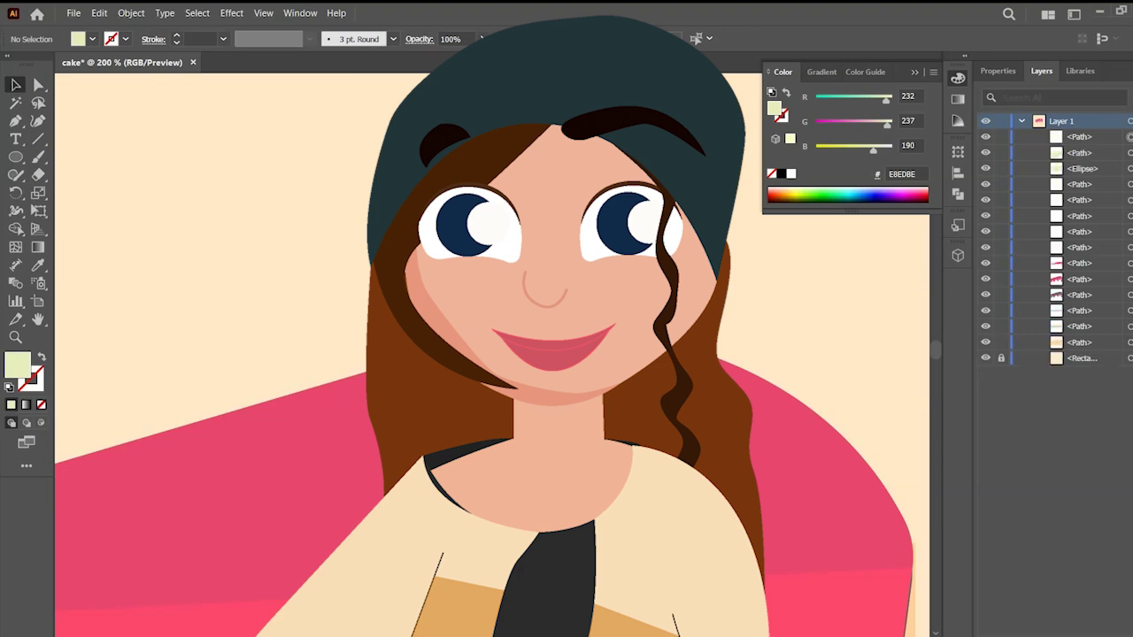
left_click(531, 354)
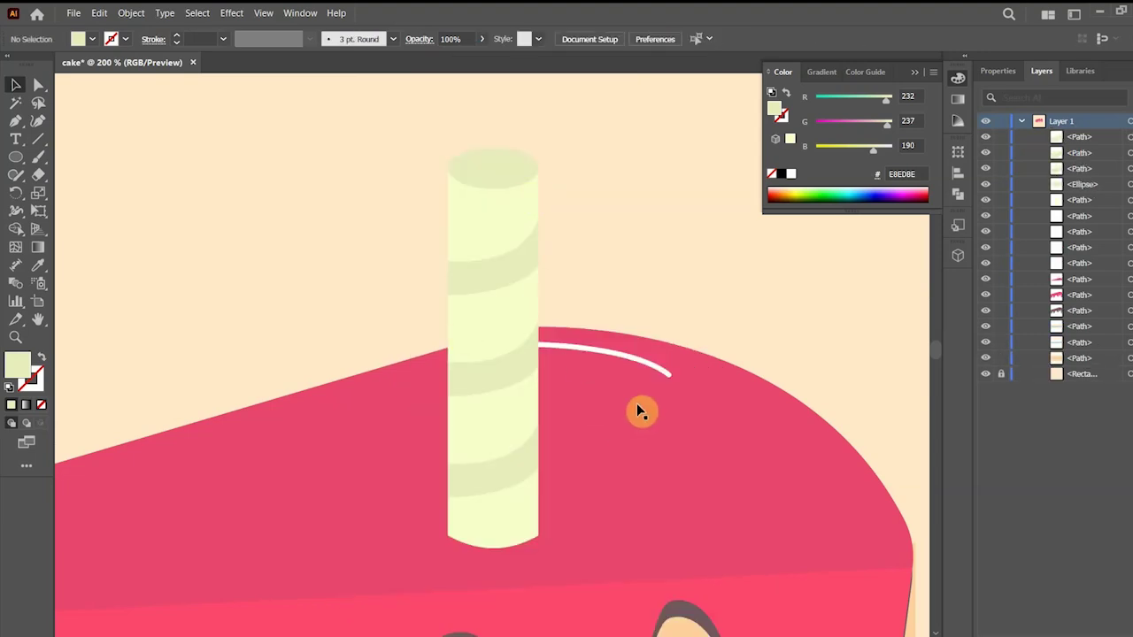
- Recolour all three candle stripes together with a more saturated yellow-green
left_click(498, 268)
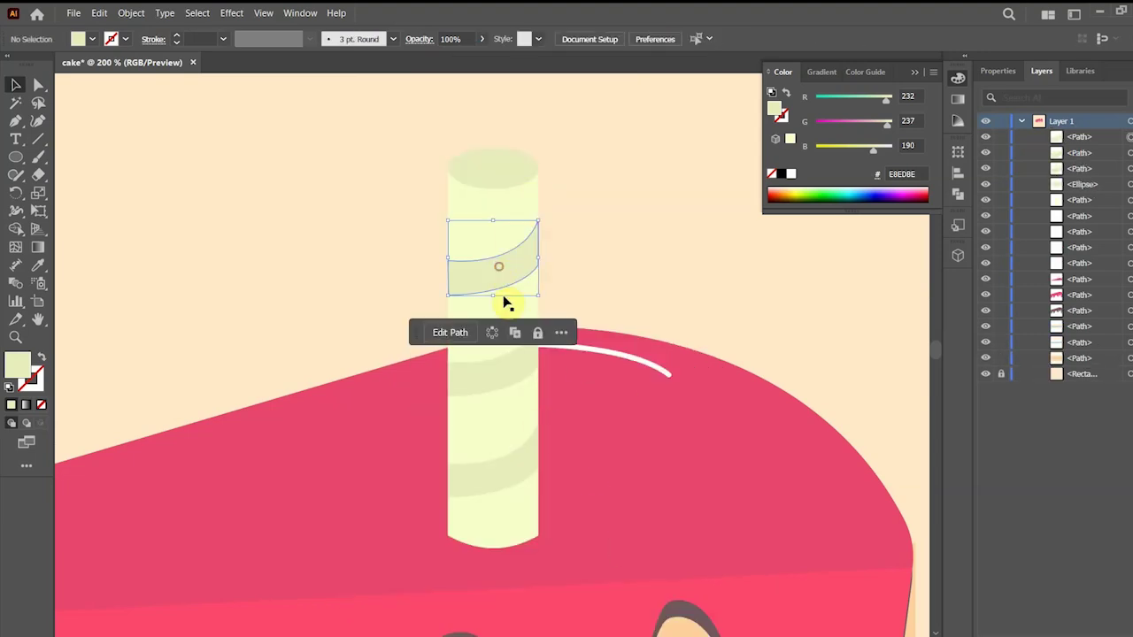
left_click(498, 367, "shift")
left_click(498, 483, "shift")
double_click(19, 364)
left_click_drag(485, 395, 494, 394)
left_click(784, 397)
left_click(722, 307)
- Draw a short curved wick rising from the candle's top ellipse, with a black 000000 stroke and no fill
left_click_drag(535, 302, 543, 465)
left_click(16, 121)
key("ctrl+plus")
key("ctrl+plus")
mouse_move(486, 313)
left_mouse_down()
mouse_move(486, 414)
mouse_move(514, 298)
left_mouse_up()
left_click(503, 404)
left_click_drag(21, 364, 36, 382)
left_click(42, 405)
double_click(38, 382)
left_click_drag(531, 518, 556, 581)
left_click(779, 394)
left_click(16, 86)
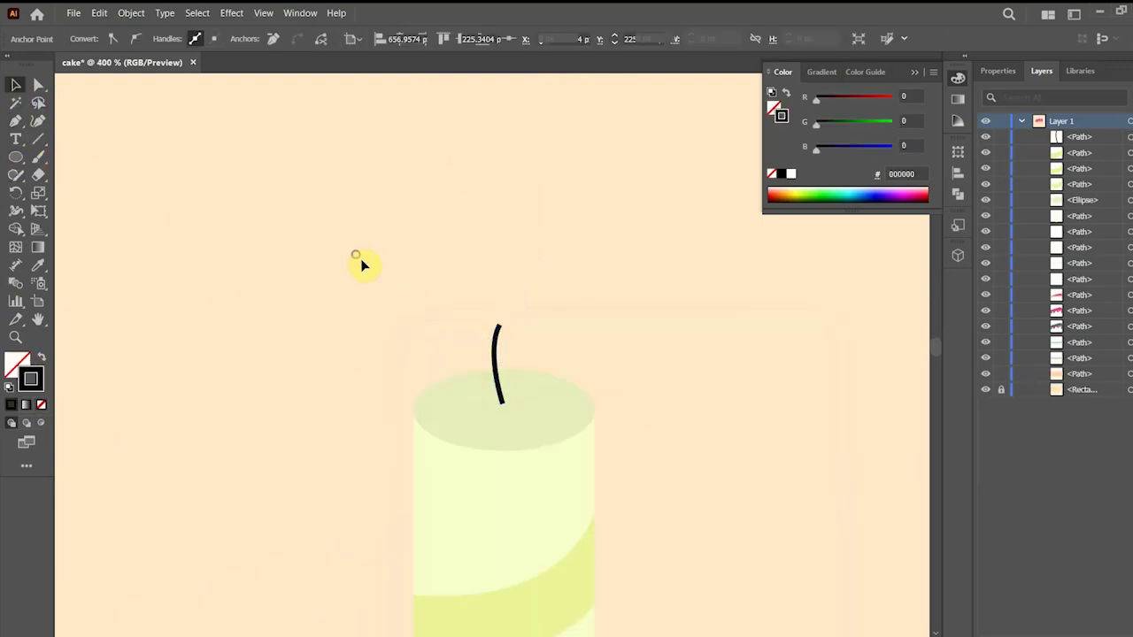
- Give the wick's stroke rounded ends
left_click(356, 258)
left_click(495, 359)
left_click(153, 39)
left_click(76, 77)
left_click(76, 97)
left_click(316, 270)
- Draw a black square about 62 px wide on the empty background beside the candle and bring it closer to the wick
left_click(16, 121)
left_click_drag(493, 213, 488, 214)
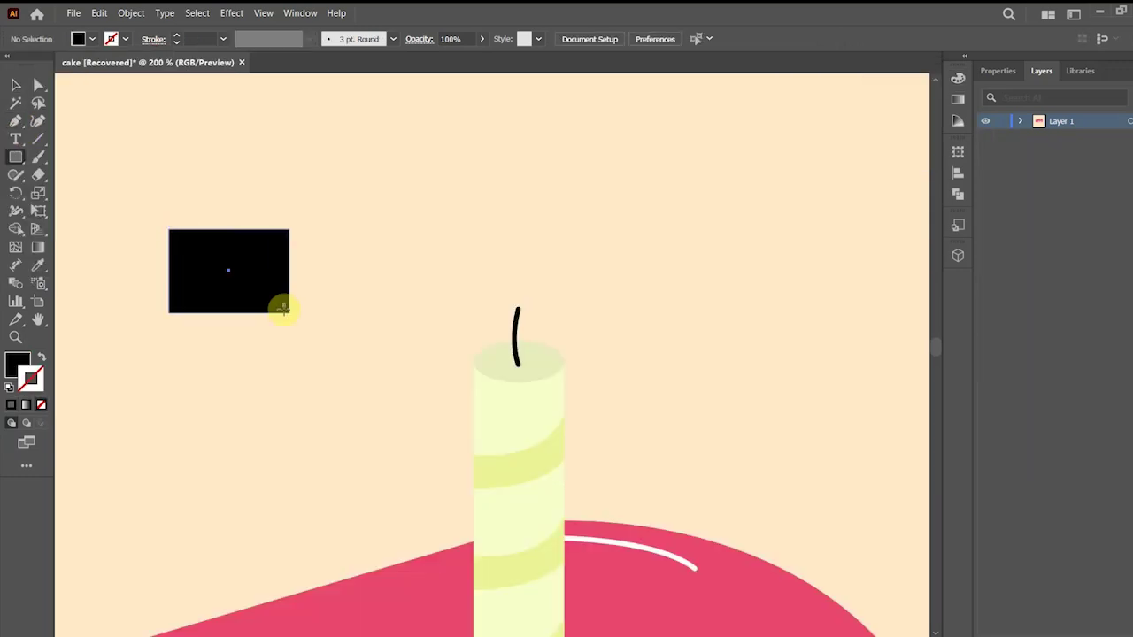
left_click_drag(277, 306, 241, 301)
left_click(15, 84)
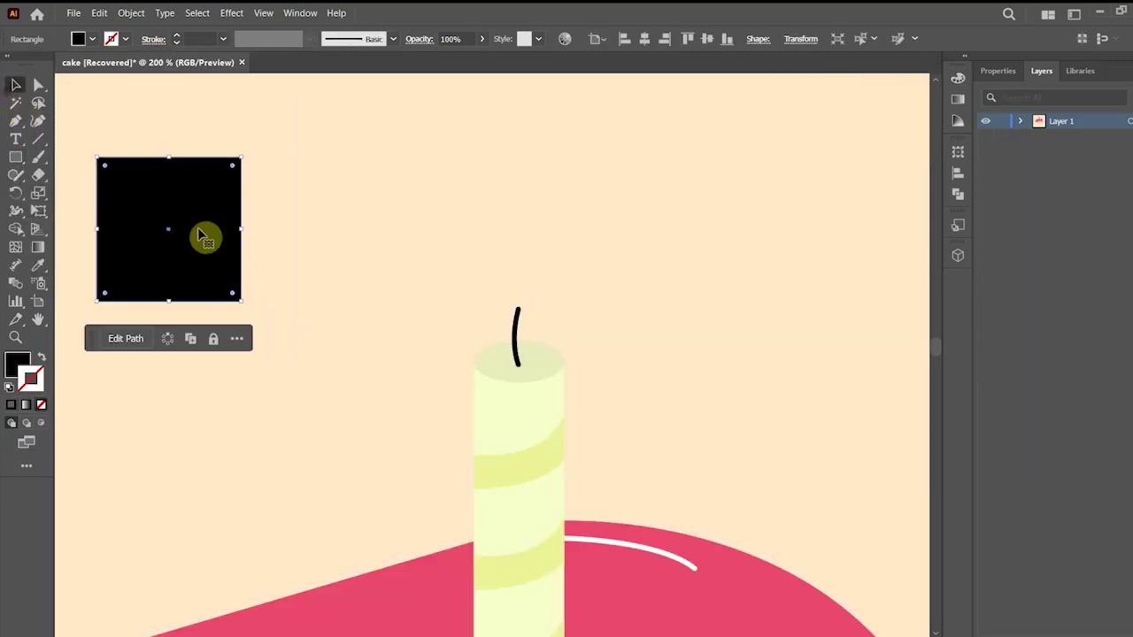
left_click_drag(199, 235, 334, 309)
- Bring the square's two upper corner points together at the middle to form a triangle
left_click(39, 86)
left_click_drag(368, 239, 301, 234)
left_click_drag(230, 239, 300, 236)
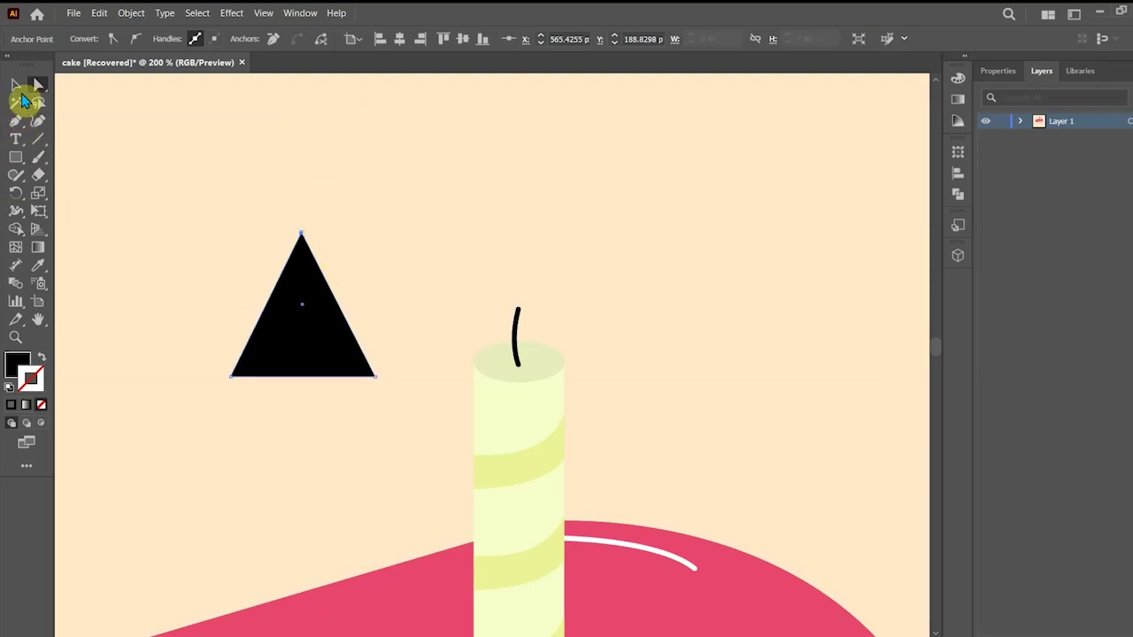
- Round the triangle's two lower corners by about 18.9 px into a teardrop and place it on top of the wick
left_click(332, 357)
left_click_drag(361, 382, 300, 303)
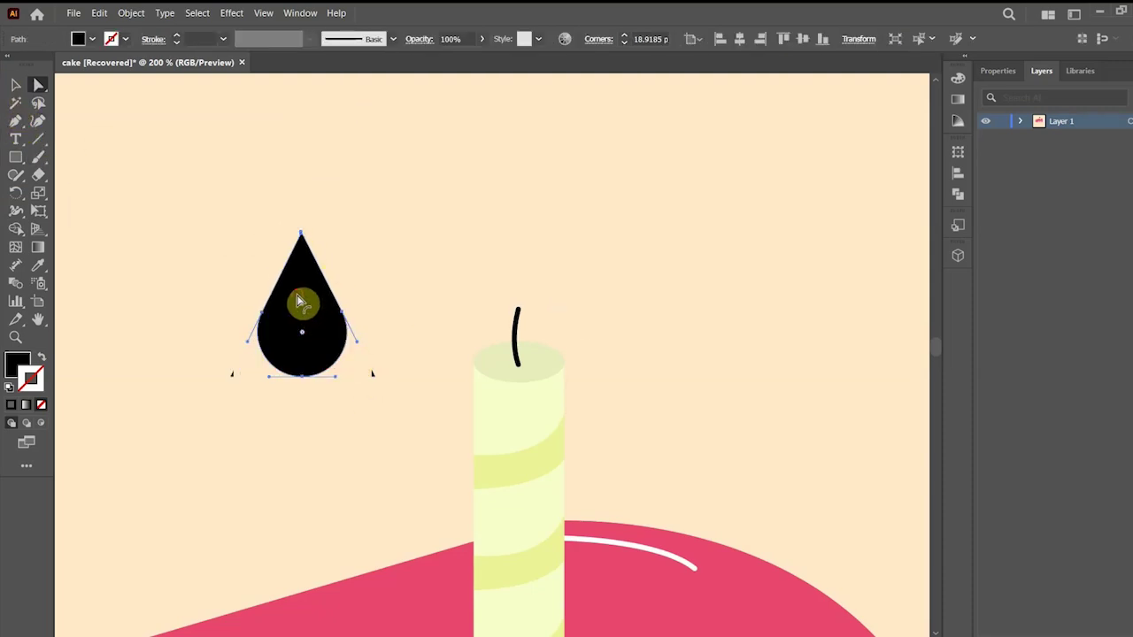
left_click(16, 85)
left_click_drag(310, 363, 526, 309)
left_click(39, 86)
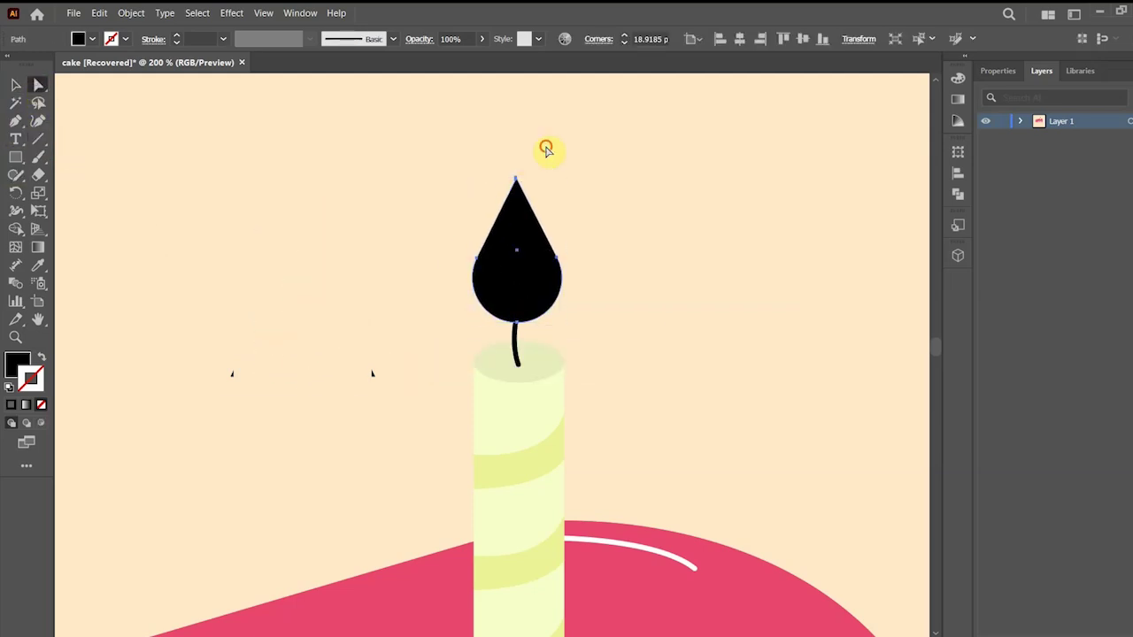
key("v")
left_click(131, 12)
left_click(147, 213)
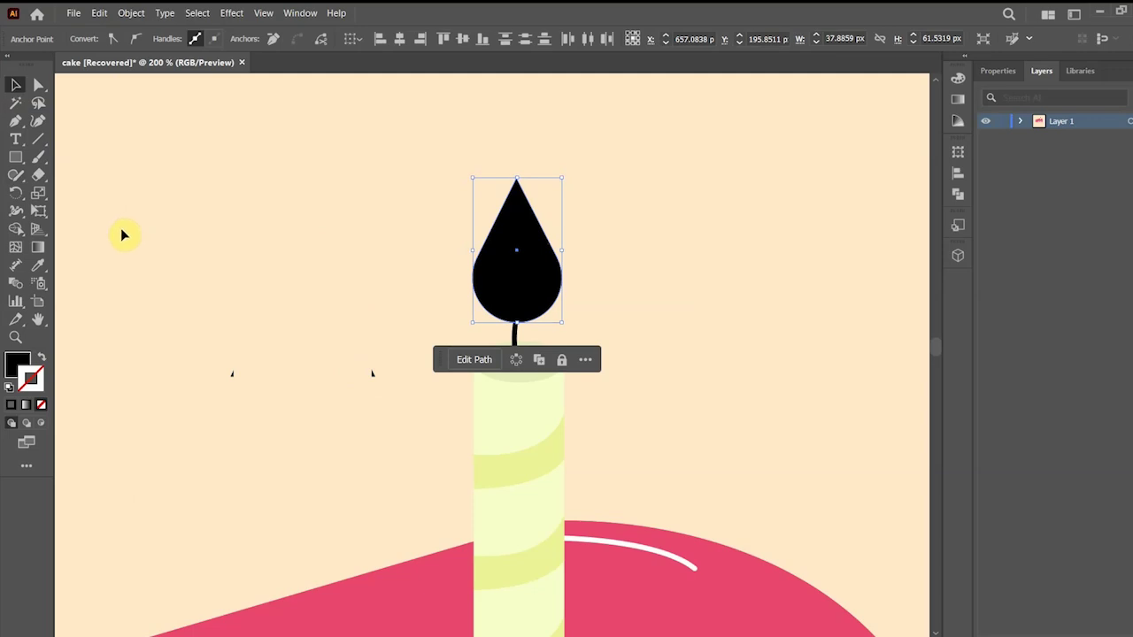
left_click(504, 295)
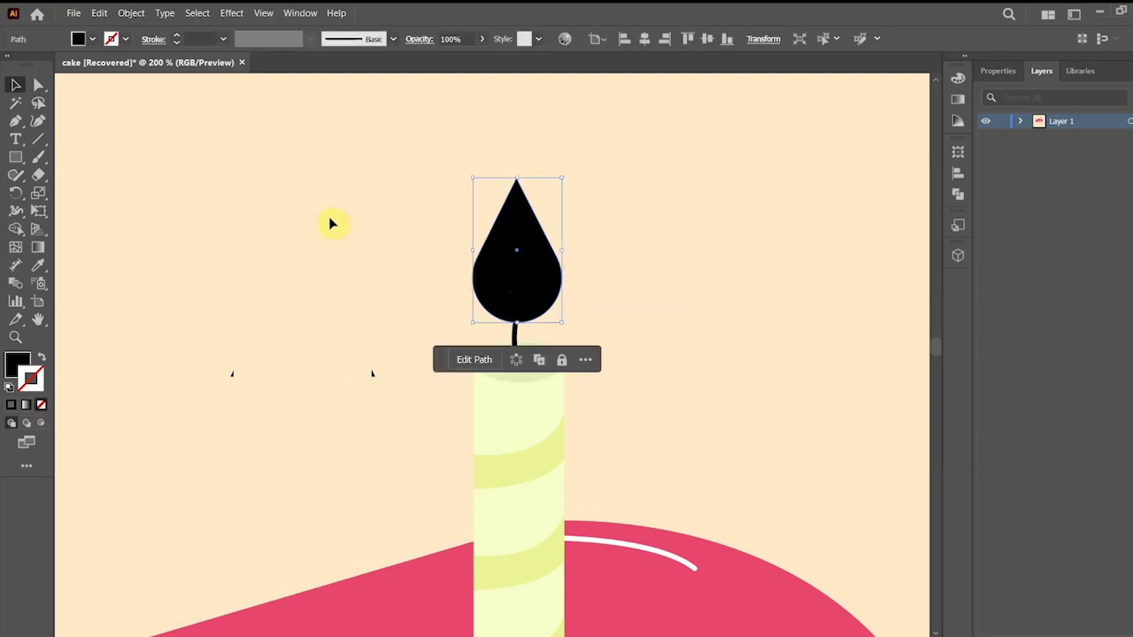
left_click(40, 86)
left_click(426, 194)
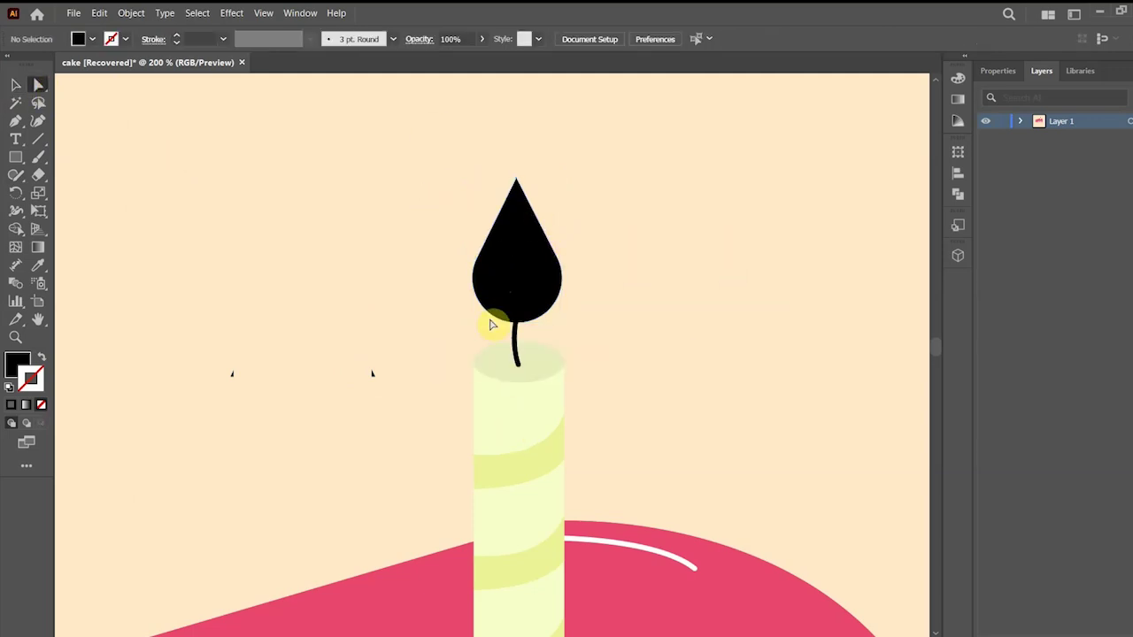
left_click(526, 293)
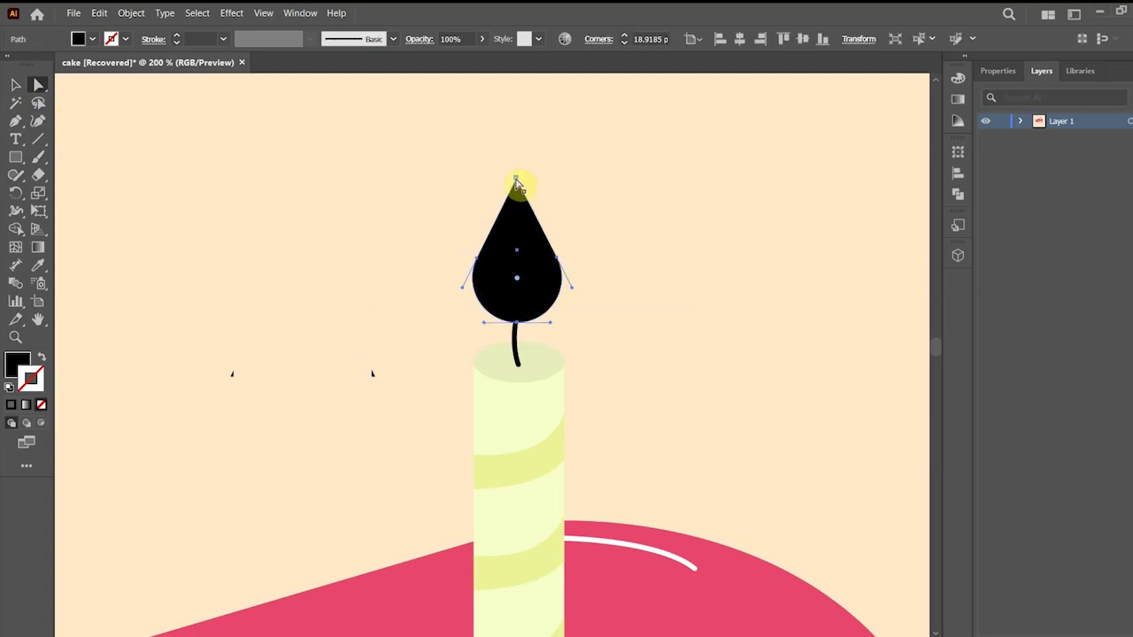
- Try to line up the overlapping anchor points at the teardrop's tip
key("ctrl+equal")
key("ctrl+equal")
key("ctrl+equal")
key("ctrl+equal")
left_click_drag(531, 199, 484, 436)
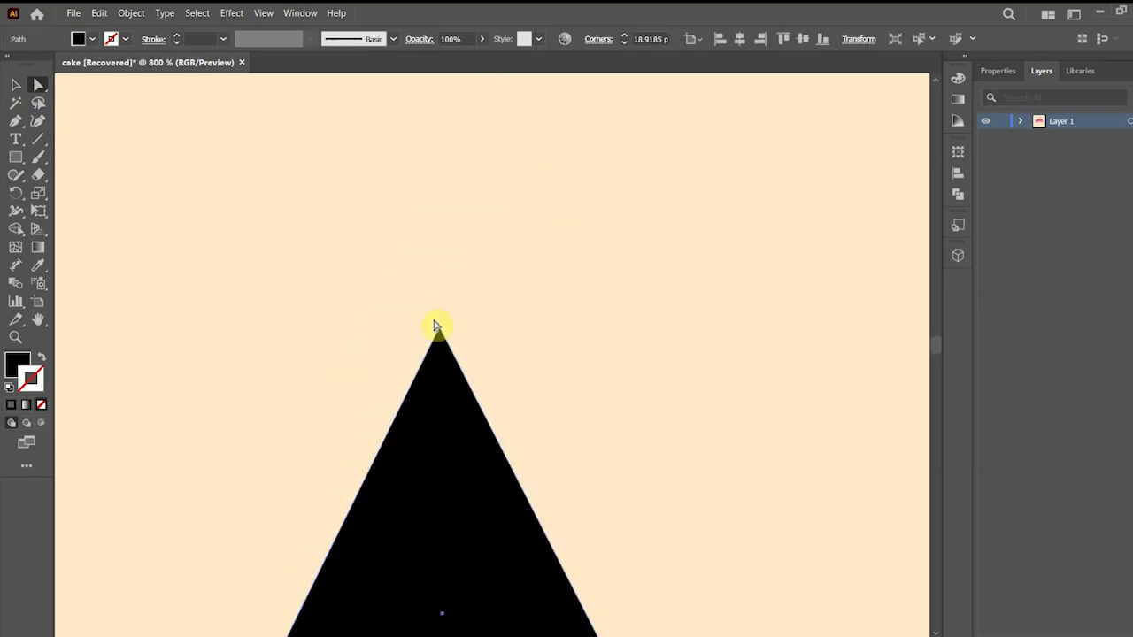
scroll(447, 345, "up", 2)
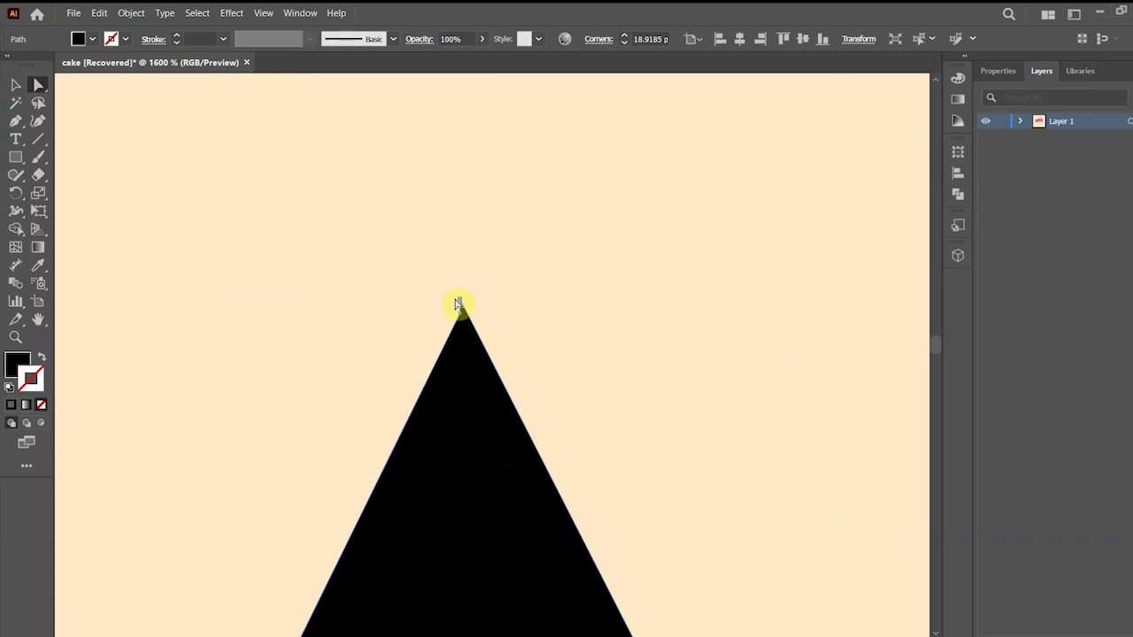
left_click_drag(460, 301, 458, 319)
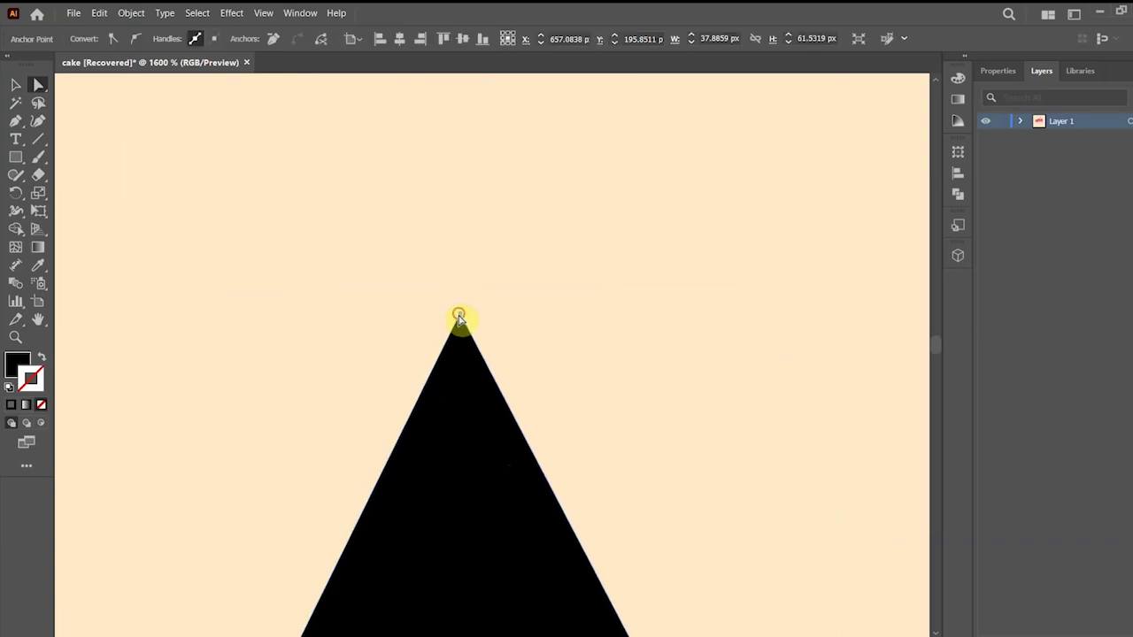
left_click(467, 383)
left_click(470, 394)
left_click(469, 336)
left_click(458, 315)
left_click(461, 337)
left_click(461, 315)
- Nudge the teardrop's tip anchor by a tiny amount at very high magnification to close the point
key("ctrl+plus")
key("ctrl+plus")
key("ctrl+plus")
key("ctrl+plus")
key("ctrl+plus")
scroll(461, 404, "up", 3)
left_click_drag(593, 483, 346, 261)
left_click(568, 464)
left_click_drag(540, 387, 538, 383)
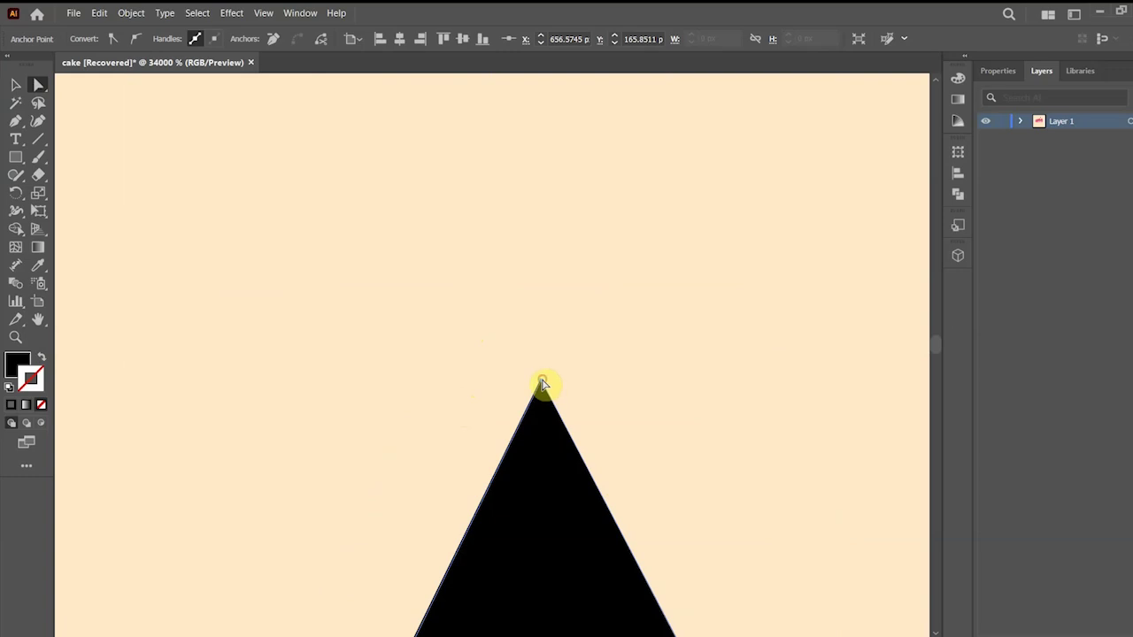
left_click(357, 338)
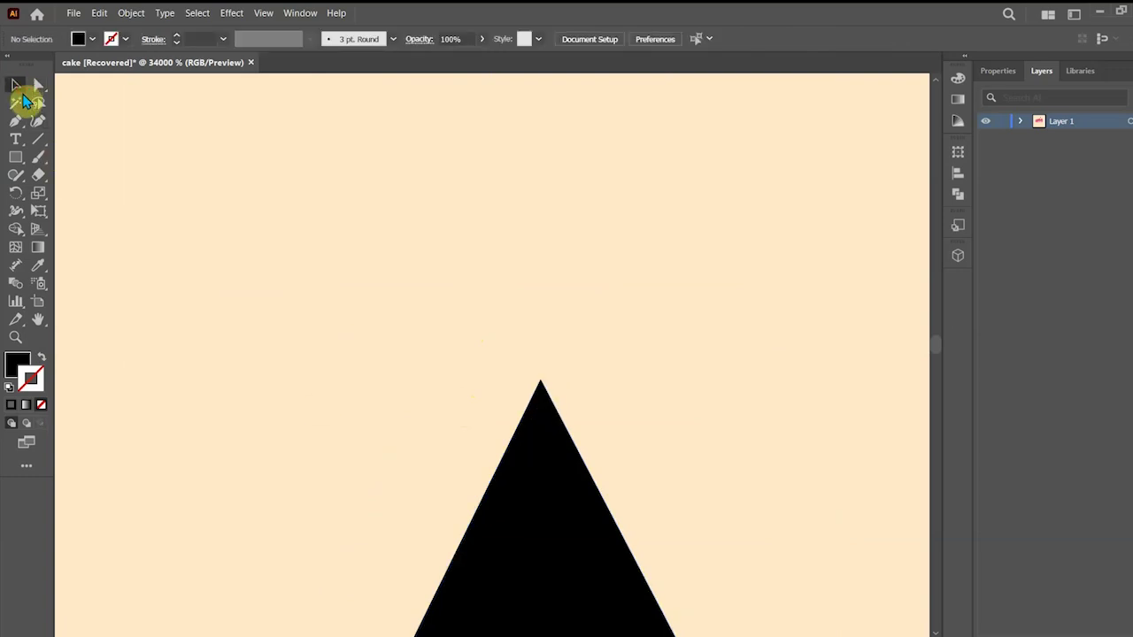
- Trace the teardrop with the Pen tool as a closed black flame shape with a sharp tip and broad rounded base
key("ctrl+minus")
key("ctrl+minus")
key("ctrl+minus")
left_click_drag(473, 443, 490, 165)
left_click_drag(506, 542, 503, 263)
key("ctrl+minus")
key("ctrl+minus")
key("ctrl+minus")
key("ctrl+minus")
key("ctrl+minus")
key("ctrl+minus")
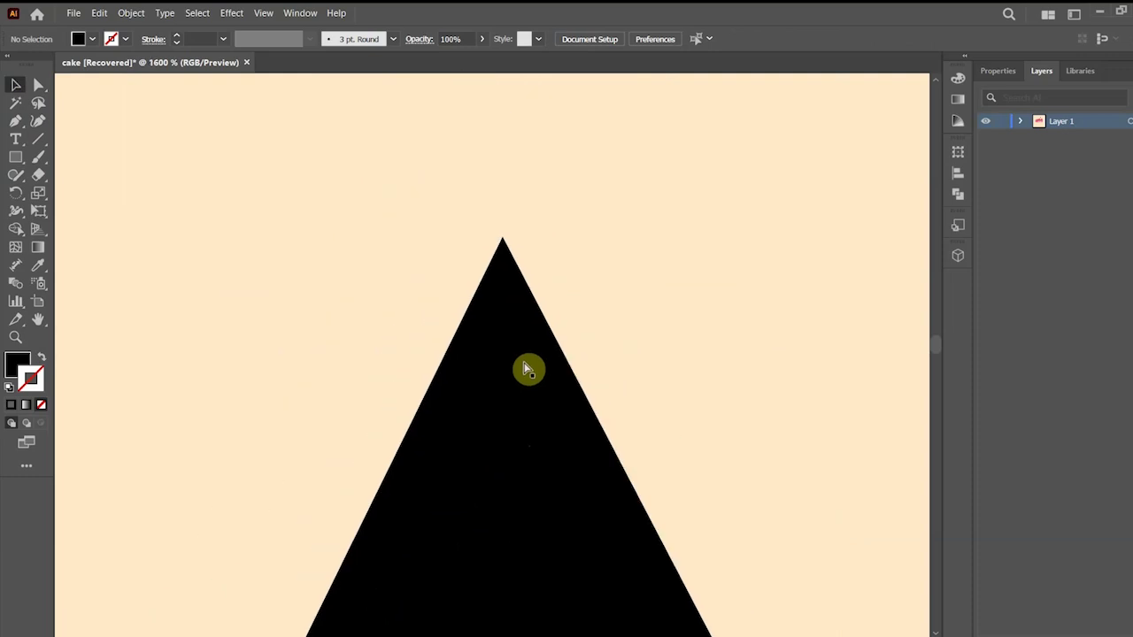
scroll(526, 369, "down", 3)
scroll(524, 396, "down", 2)
key("p")
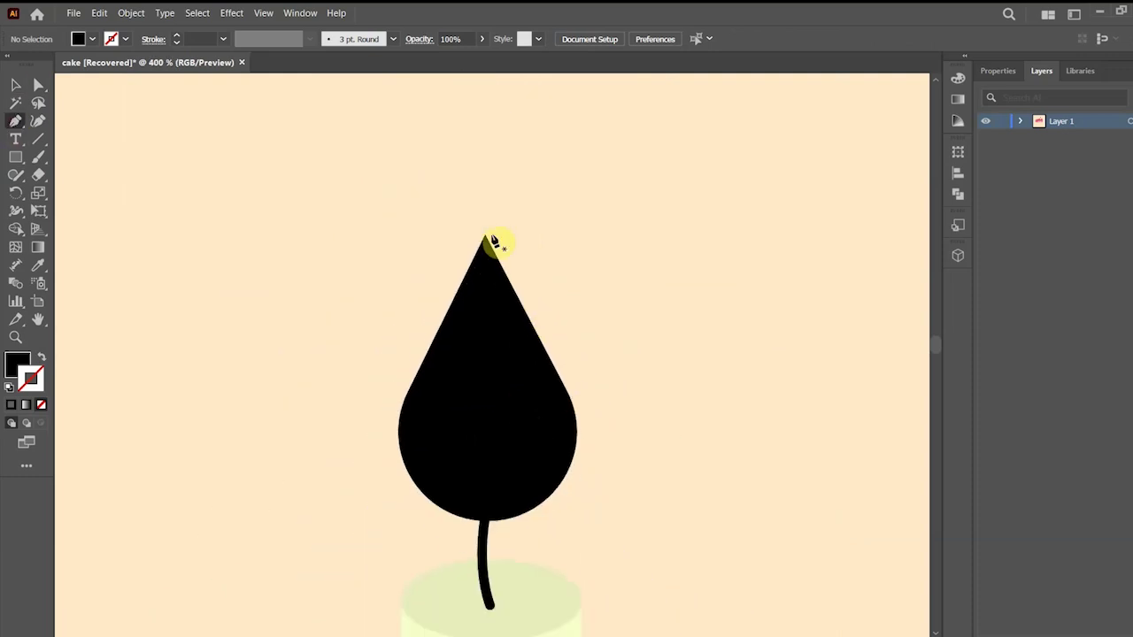
left_click(572, 405)
left_click_drag(570, 403, 548, 507)
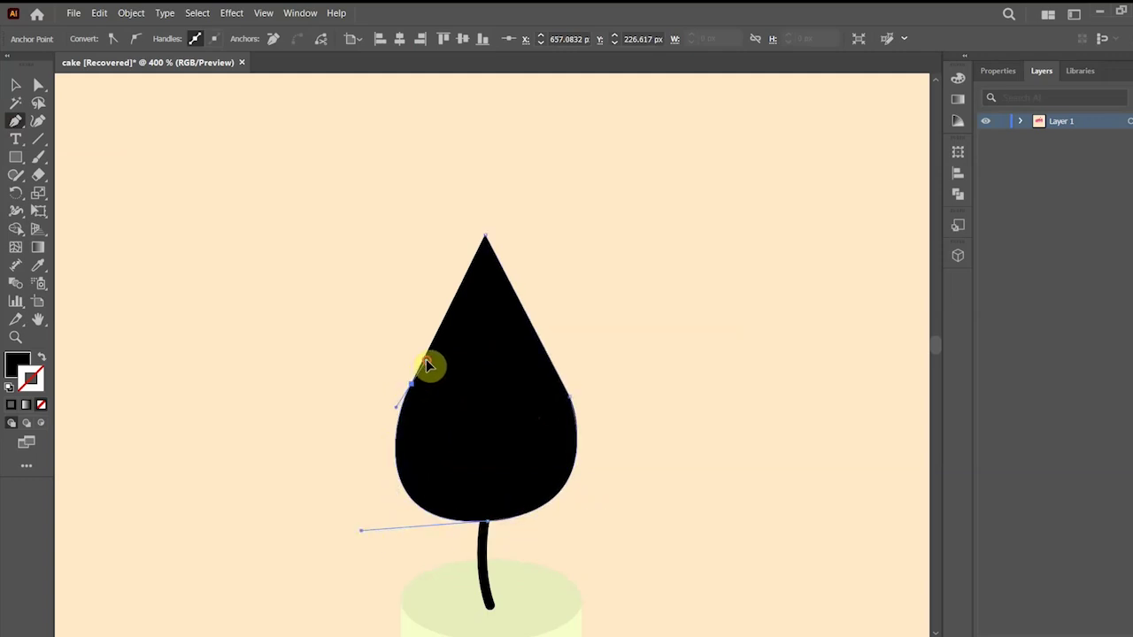
left_click(485, 235)
left_click(15, 88)
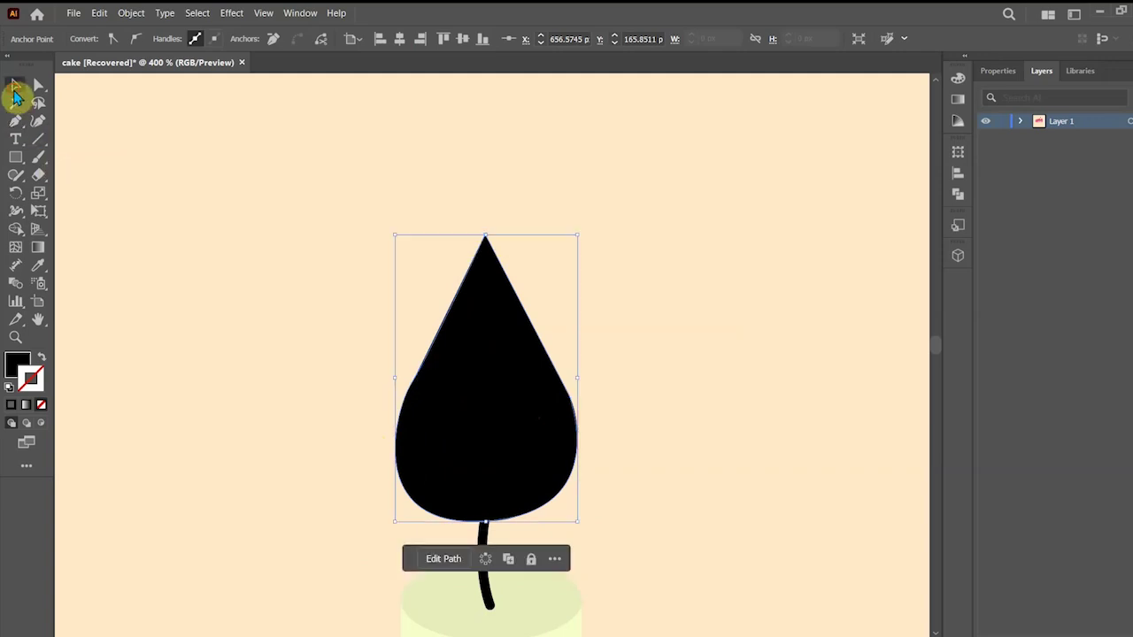
- Remove the original teardrop and keep the traced flame in its place above the wick
left_click(213, 186)
left_click_drag(495, 467, 704, 469)
left_click(706, 475)
left_click(492, 455)
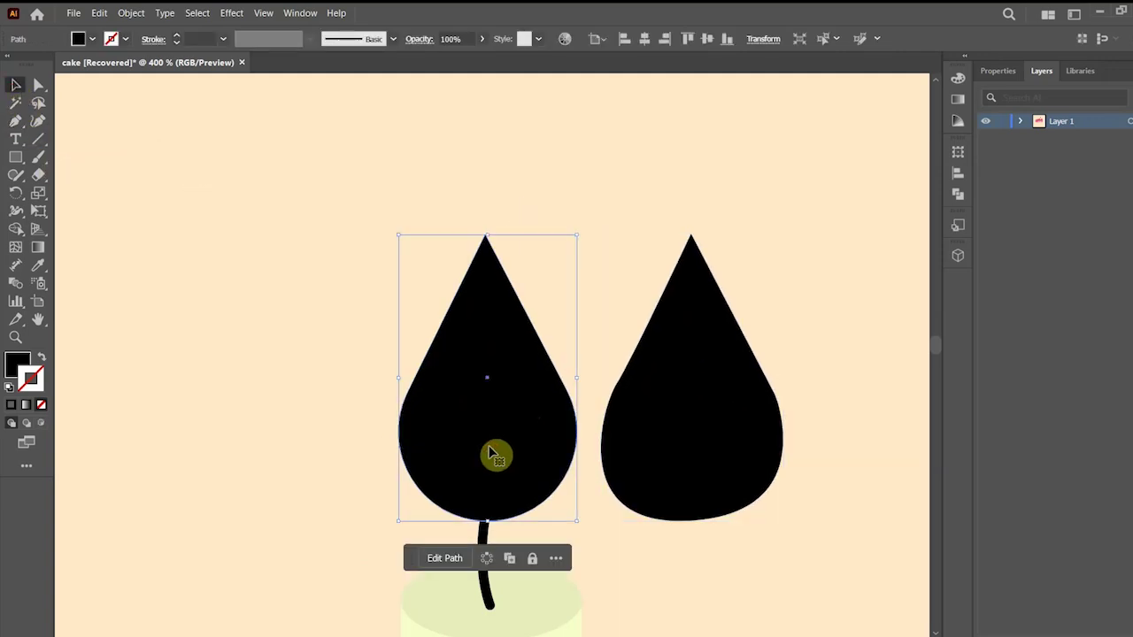
key("ctrl+z")
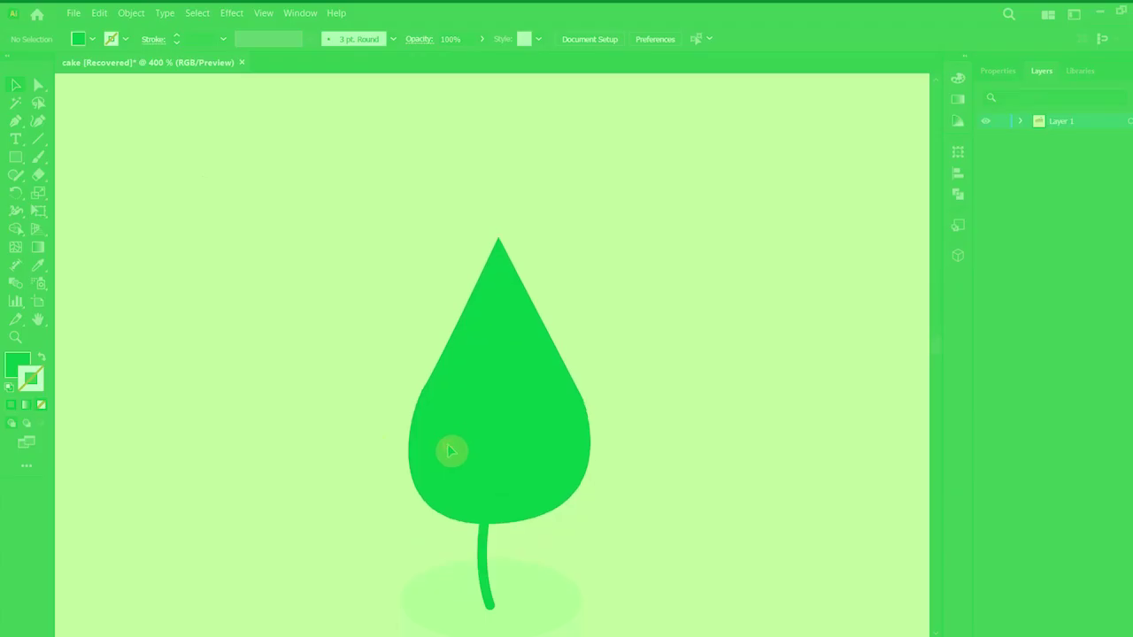
- Round off the flame's sharp tip and the corner on its right side
left_click(449, 451)
left_click(38, 84)
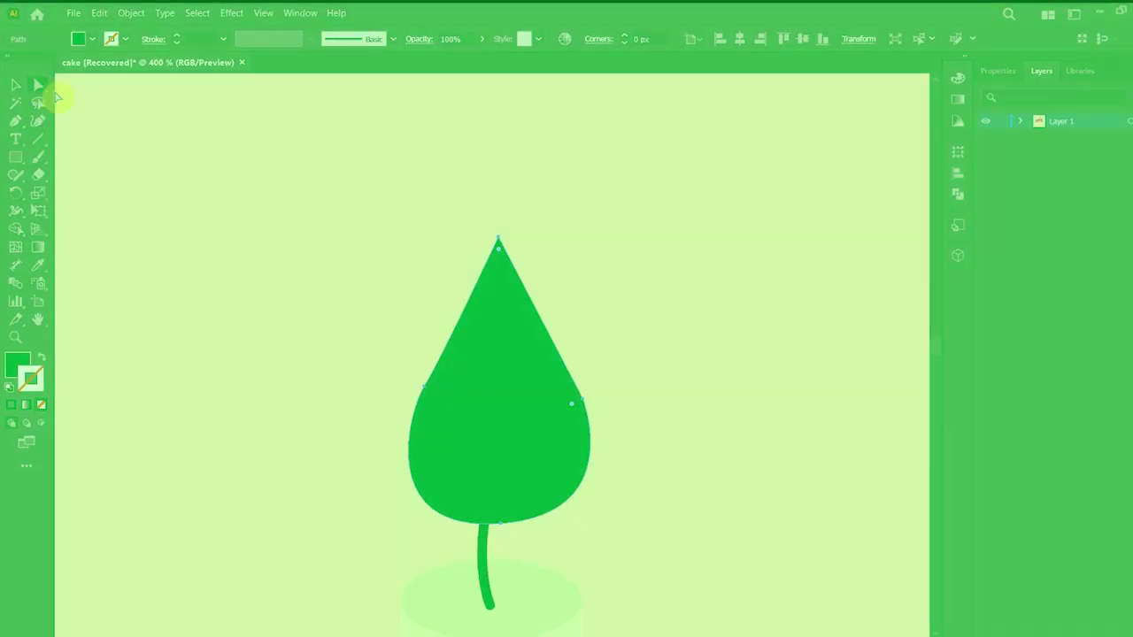
mouse_move(505, 253)
left_mouse_down()
mouse_move(505, 297)
mouse_move(497, 257)
left_mouse_up()
left_click_drag(570, 404, 280, 448)
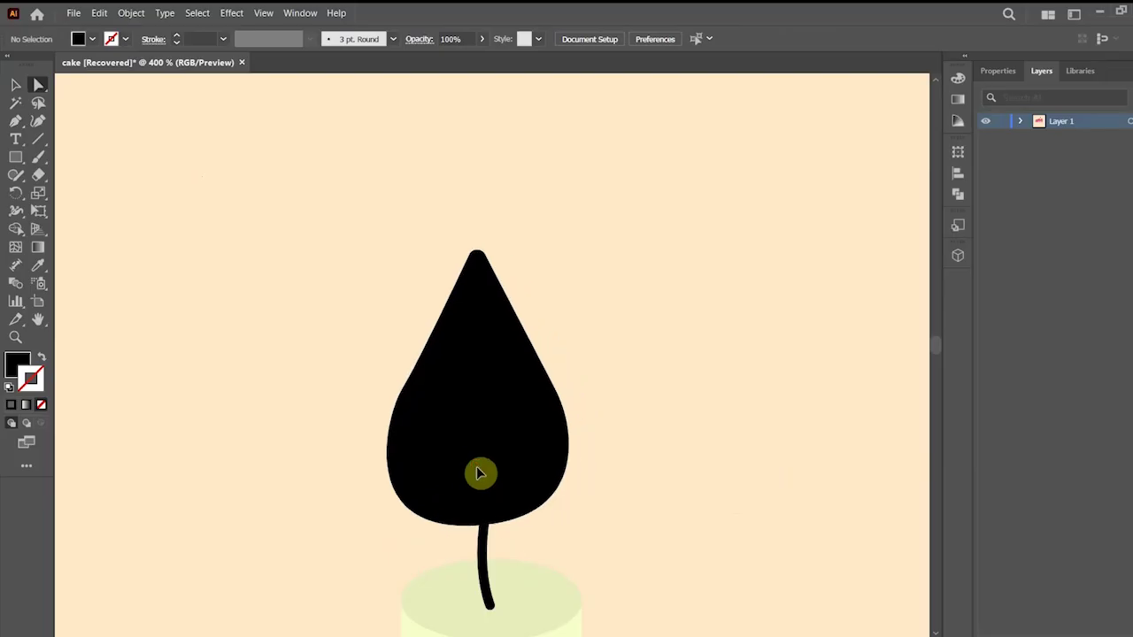
- Fill the flame with dark red A02020
left_click(476, 473)
double_click(21, 363)
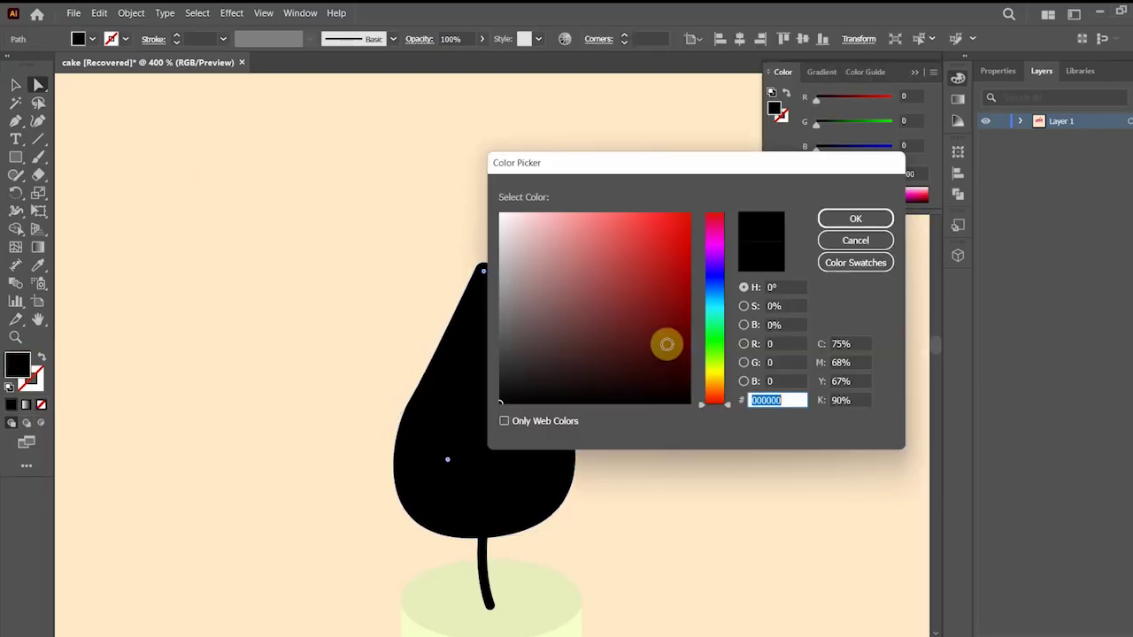
left_click(690, 262)
left_click_drag(686, 264, 653, 283)
left_click(855, 219)
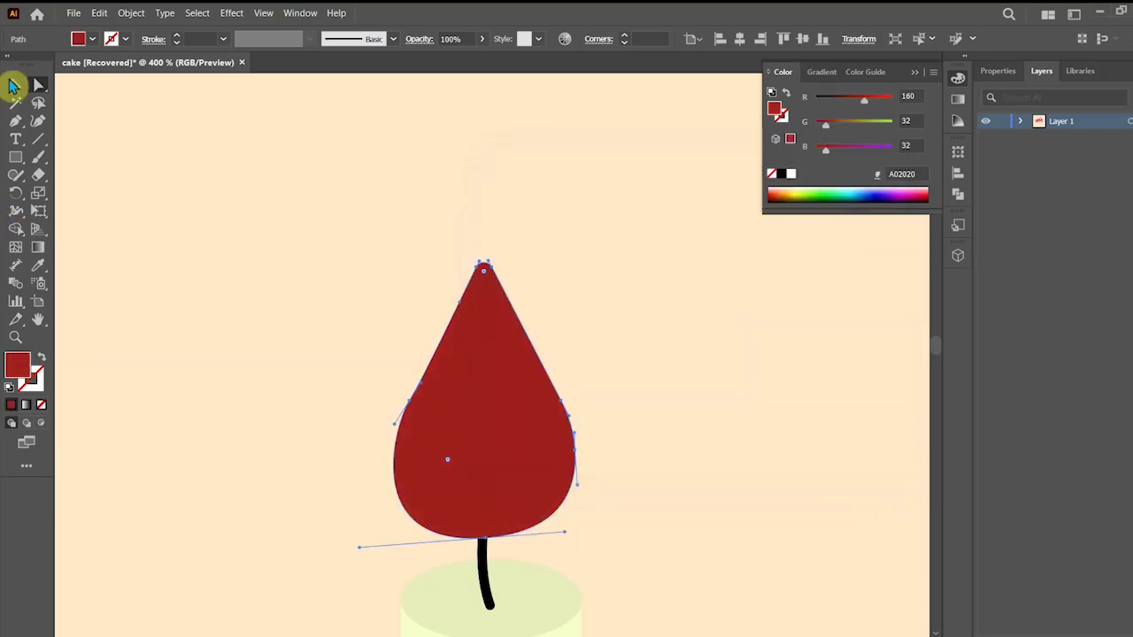
- Create a smaller copy of the flame and place it inside the red one, near its base
left_click(14, 85)
left_click_drag(575, 538, 544, 489)
left_click_drag(504, 441, 502, 487)
- Fill the inner flame with orange C6450C
double_click(18, 365)
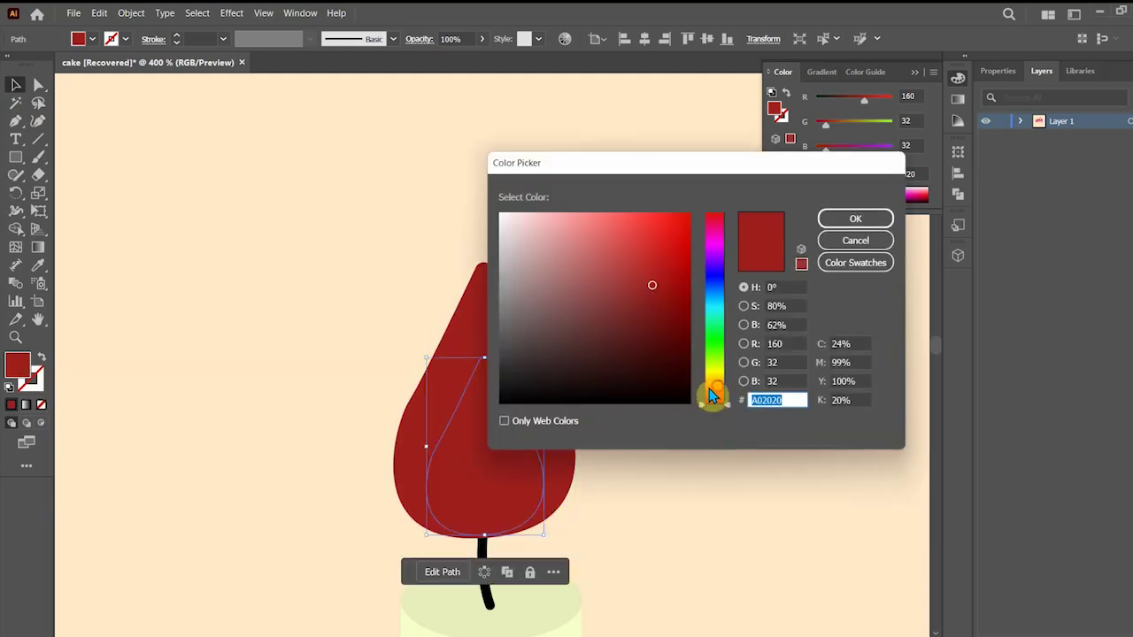
left_click_drag(711, 395, 723, 403)
left_click(680, 255)
left_click(840, 224)
- Examine the two-tone flame and candle against the whole cake slice and artboard
left_click(646, 390)
left_click(481, 513)
left_click(674, 494)
key("ctrl+minus")
key("ctrl+minus")
key("ctrl+minus")
key("ctrl+0")
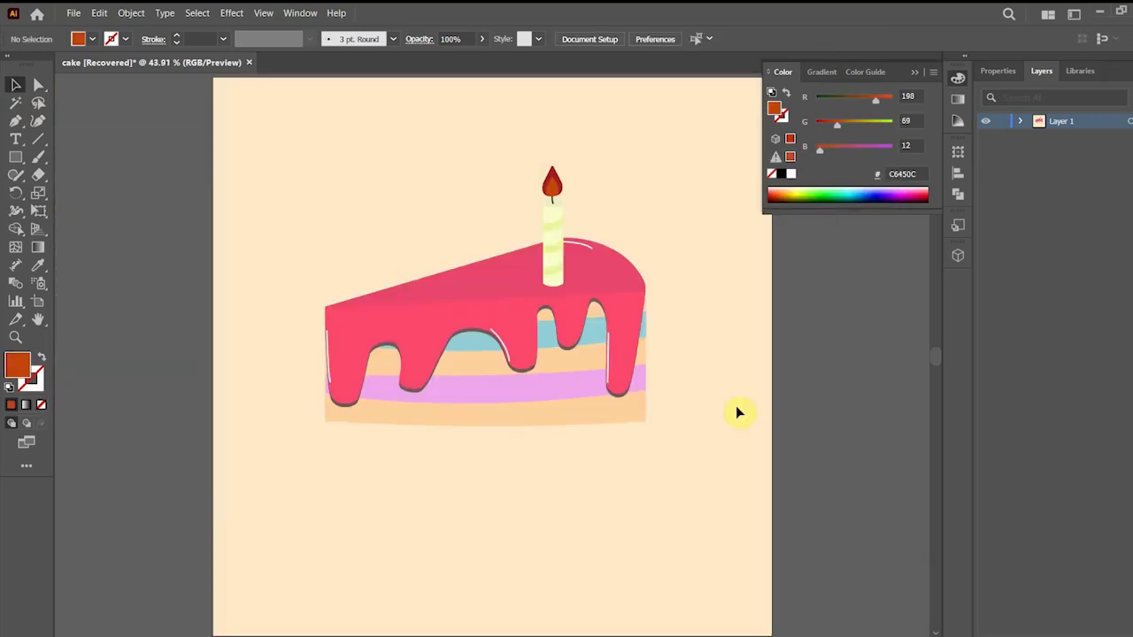
- Add a dark grey 3D3D3D copy of the inner flame behind it, tilted slightly so it shows along the right edge
key("ctrl+plus")
key("ctrl+plus")
key("ctrl+plus")
key("ctrl+plus")
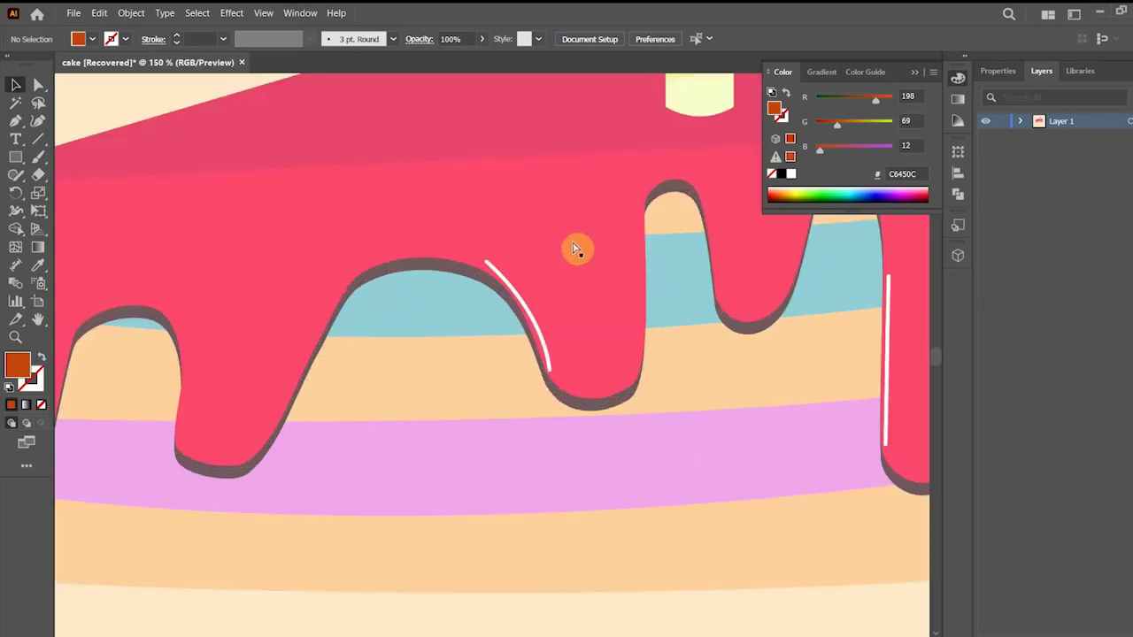
left_click_drag(577, 251, 547, 381)
key("ctrl+plus")
key("ctrl+plus")
key("ctrl+plus")
left_click(490, 455)
left_click_drag(578, 239, 499, 455)
left_click_drag(566, 525, 573, 516)
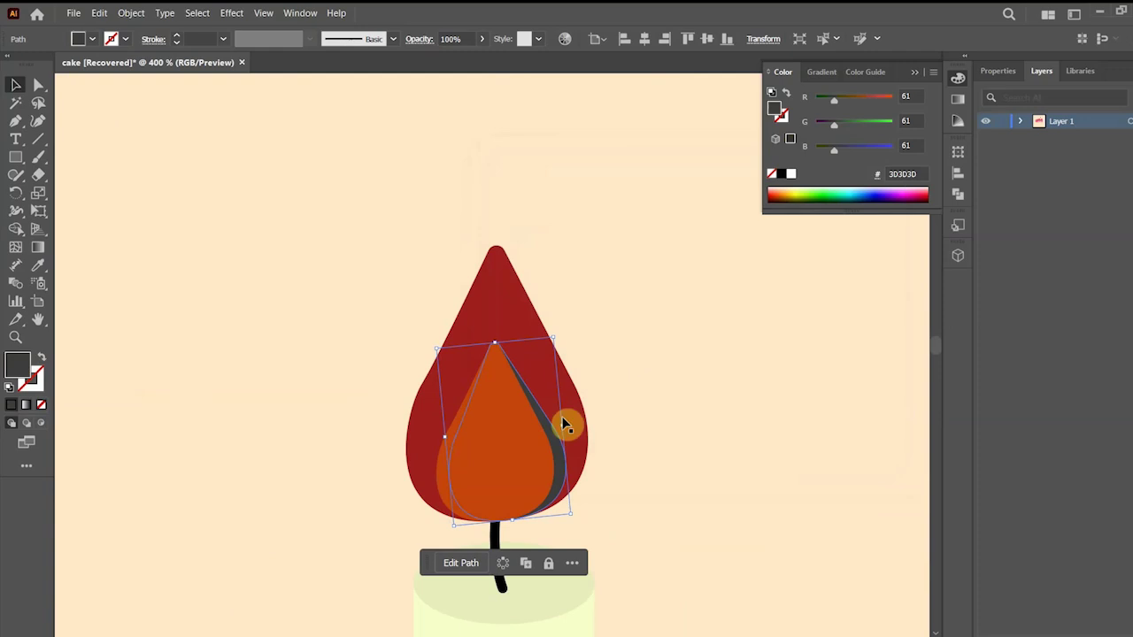
- Place a tilted copy of the red flame behind it toward the right and match its fill to the dark grey shadow
left_click(568, 412)
left_click_drag(568, 412, 584, 412)
left_click_drag(597, 534, 612, 524)
left_click_drag(586, 457, 605, 463)
left_click(38, 266)
left_click(560, 460)
left_click(15, 85)
left_click(180, 163)
- Adjust the outer flame shadow's size and position so it forms a tapering edge along the flame's right side
left_click_drag(605, 370, 591, 373)
left_click_drag(479, 259, 491, 260)
left_click_drag(538, 525, 537, 520)
left_click(620, 522)
- Match the outer flame's fill to the inner flame's orange C6450C, and select the inner flame
left_click(543, 466)
key("i")
left_click(419, 373, "ctrl")
left_click(478, 423)
left_click(16, 86)
left_click(492, 442)
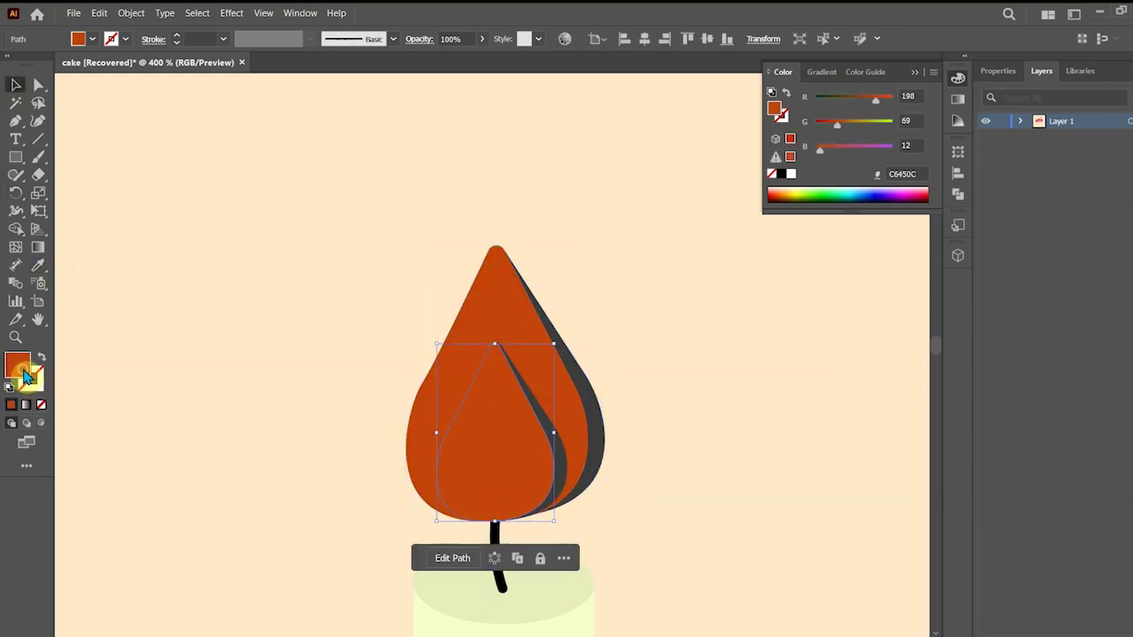
- Recolor the inner flame to bright yellow
double_click(19, 366)
left_click(716, 373)
left_click_drag(612, 216, 643, 214)
left_click(855, 219)
- Delete the dark grey shadow shapes behind the flame
left_click(714, 534)
left_click_drag(713, 534, 659, 420)
left_click(544, 330)
key("Delete")
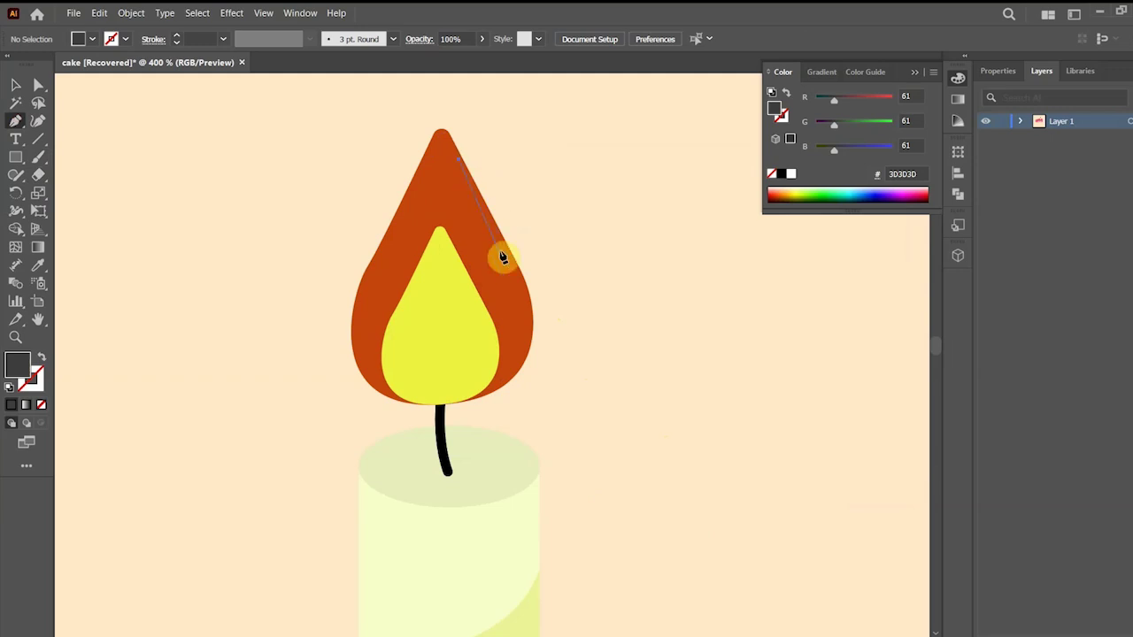
- Draw a short straight line along the outer flame's upper right edge and match its white stroke to the icing highlight
left_click(509, 266)
key("ctrl+minus")
key("ctrl+minus")
key("ctrl+minus")
left_click(38, 265)
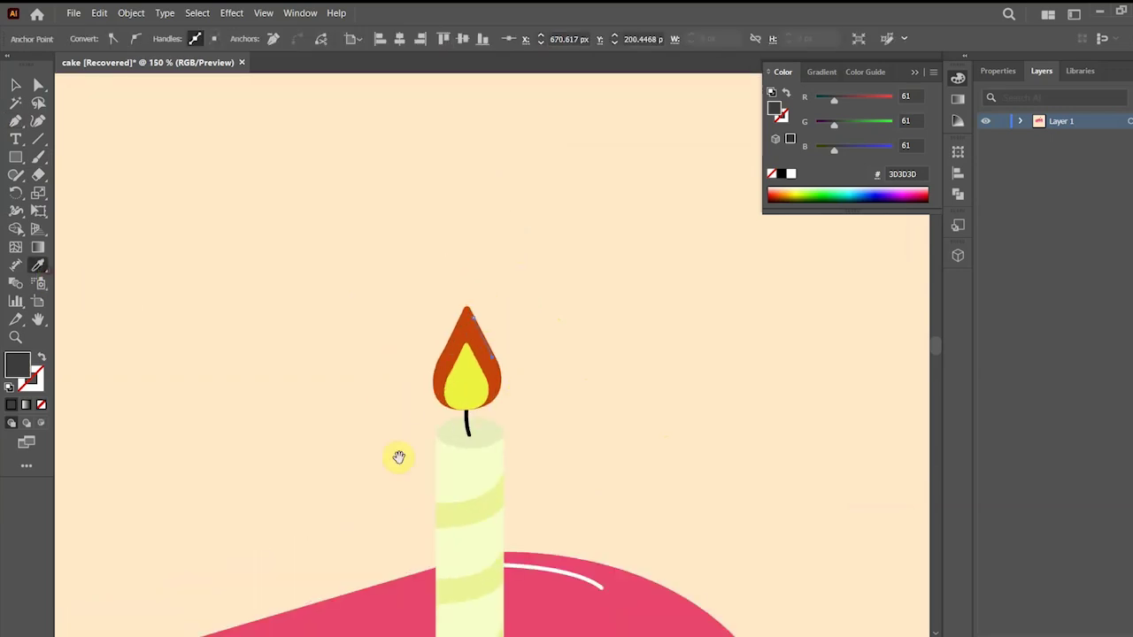
scroll(397, 458, "down", 5)
left_click(573, 321)
scroll(531, 265, "up", 5)
left_click(33, 88)
left_click(15, 86)
left_click(586, 362)
left_click(537, 338)
left_click(607, 453)
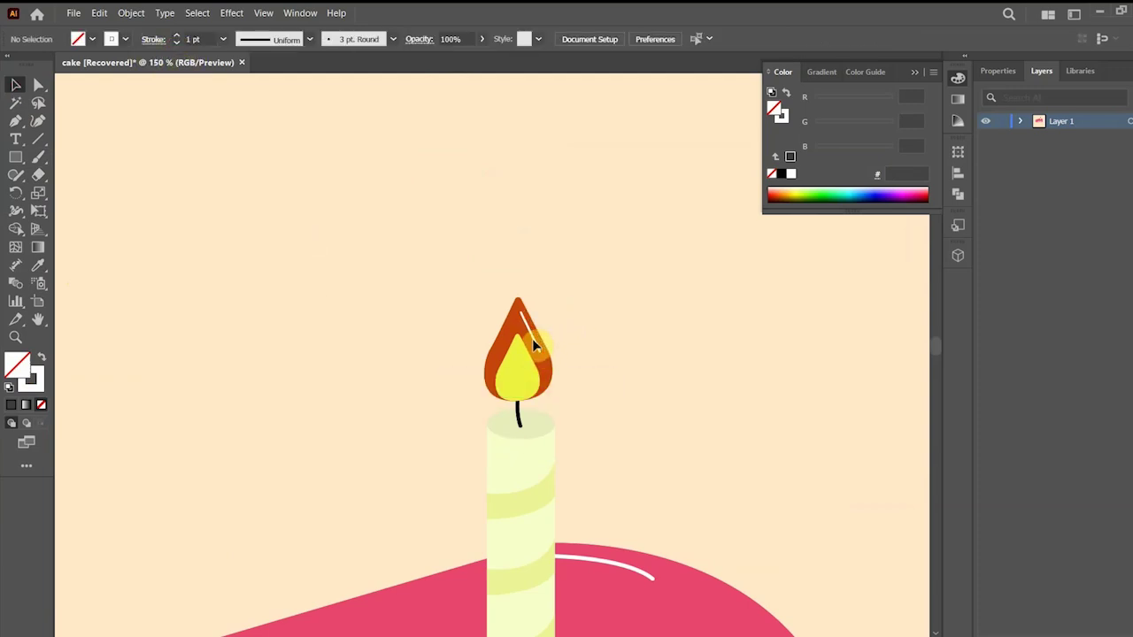
- Examine the candle and the whole cake slice from the flame down to the bottom layer
scroll(611, 486, "down", 10)
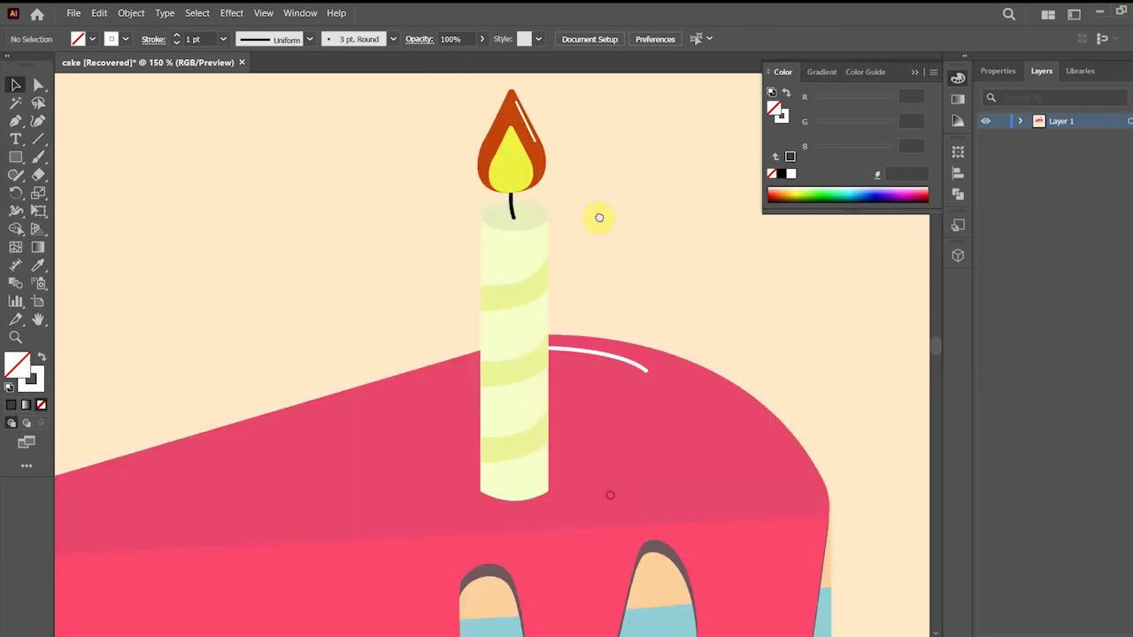
scroll(755, 371, "left", 4)
key("ctrl+minus")
key("ctrl+minus")
key("ctrl+minus")
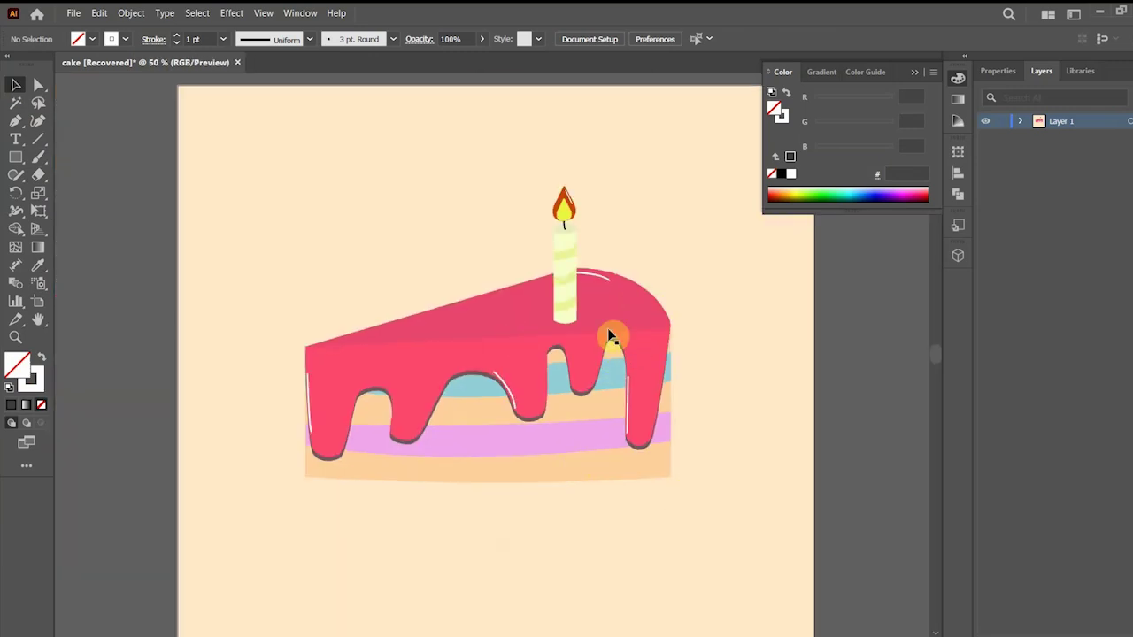
key("ctrl+plus")
key("ctrl+plus")
left_click_drag(592, 298, 559, 338)
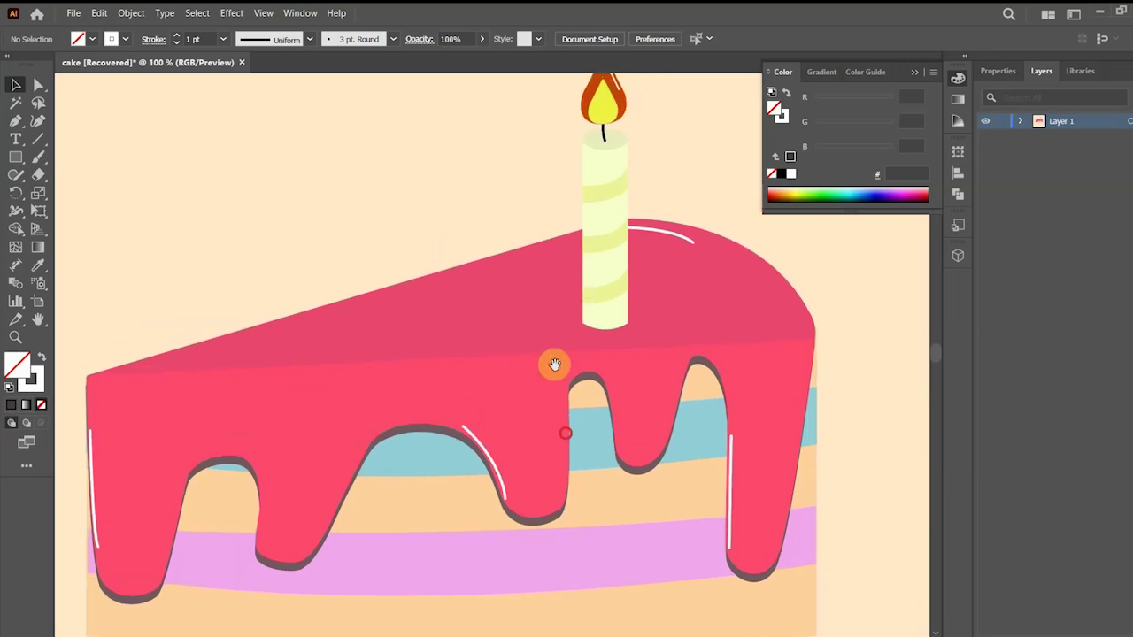
scroll(554, 365, "down", 4)
scroll(386, 387, "up", 4)
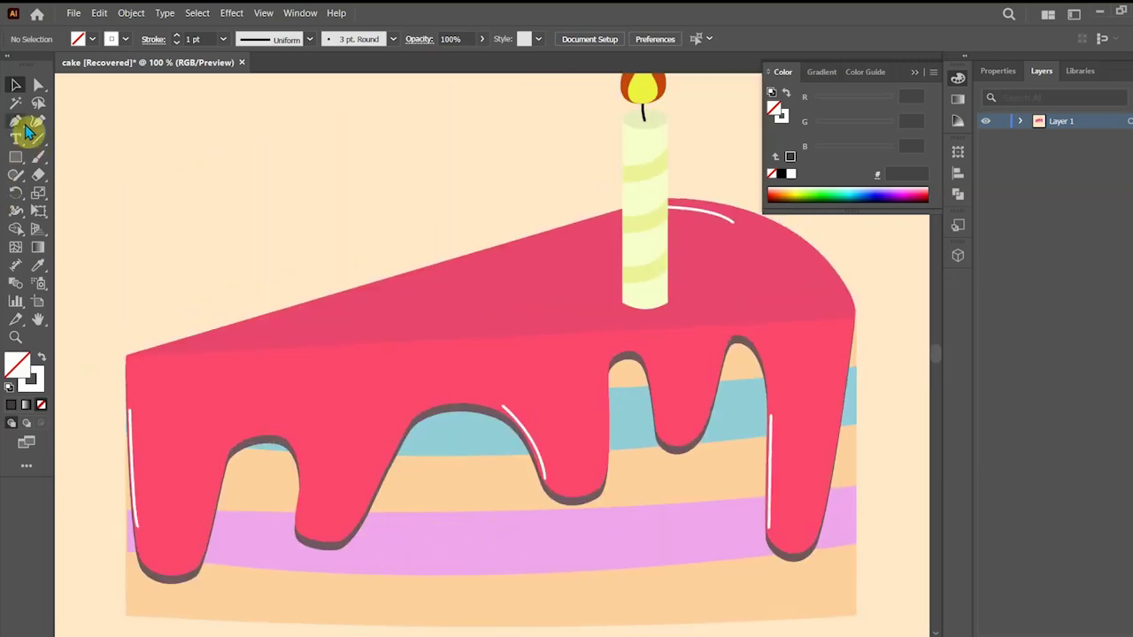
- Draw a small horizontal rounded rectangle as a sprinkle on the icing's top and fill it with magenta E224CC
left_click(23, 160)
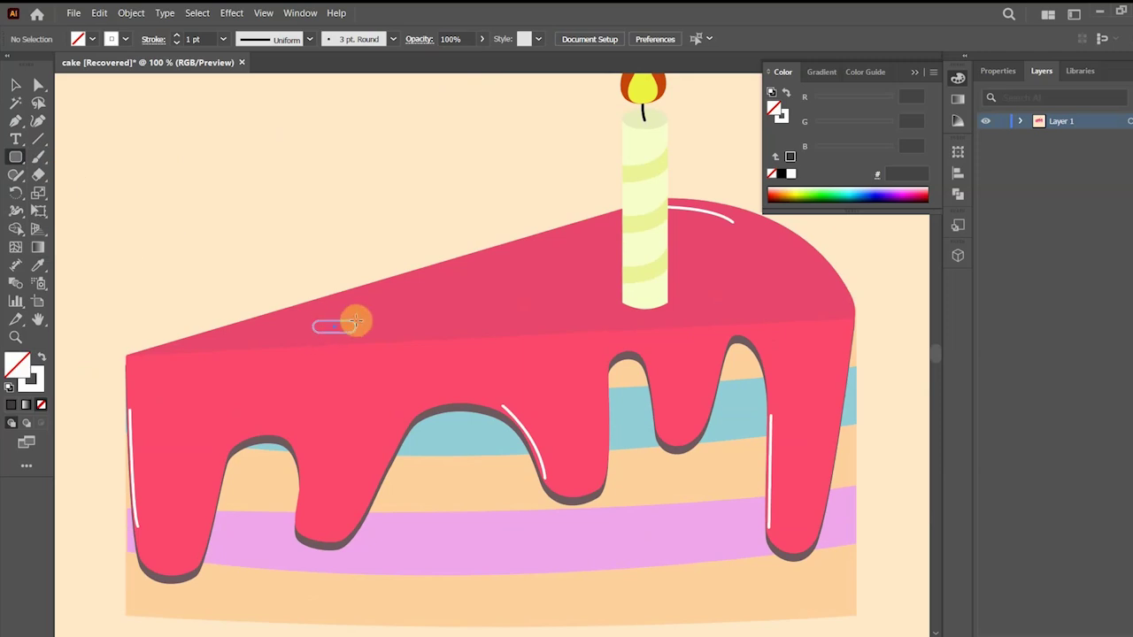
left_click_drag(349, 327, 350, 327)
key("shift+x")
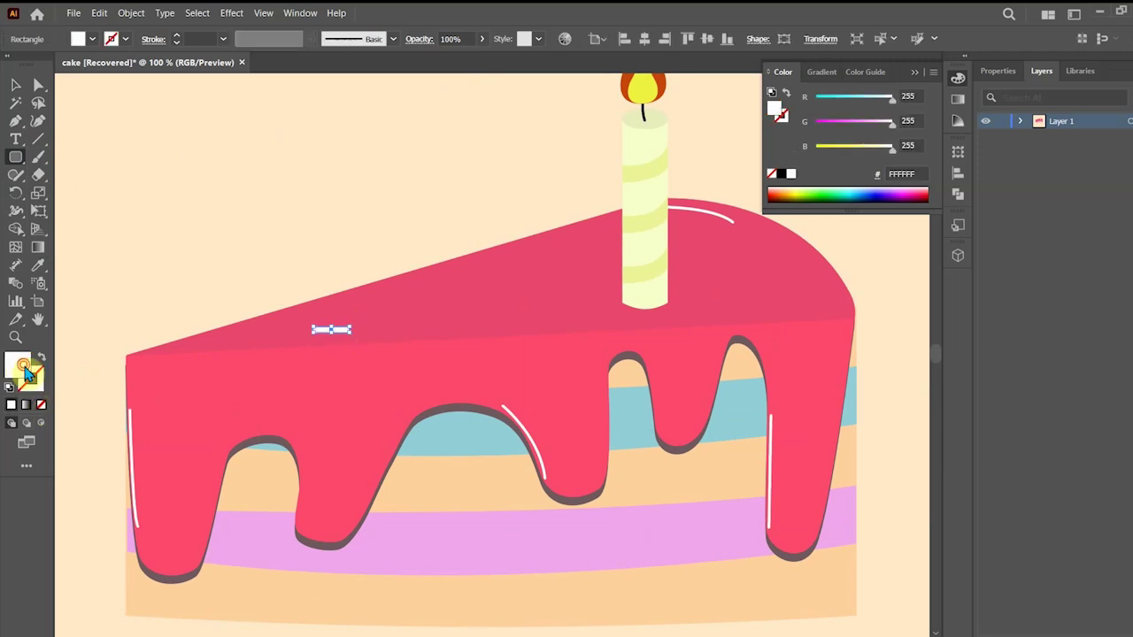
double_click(29, 374)
left_click(715, 242)
mouse_move(658, 274)
left_mouse_down()
mouse_move(641, 240)
mouse_move(660, 234)
left_mouse_up()
key("Return")
key("v")
left_click(433, 440)
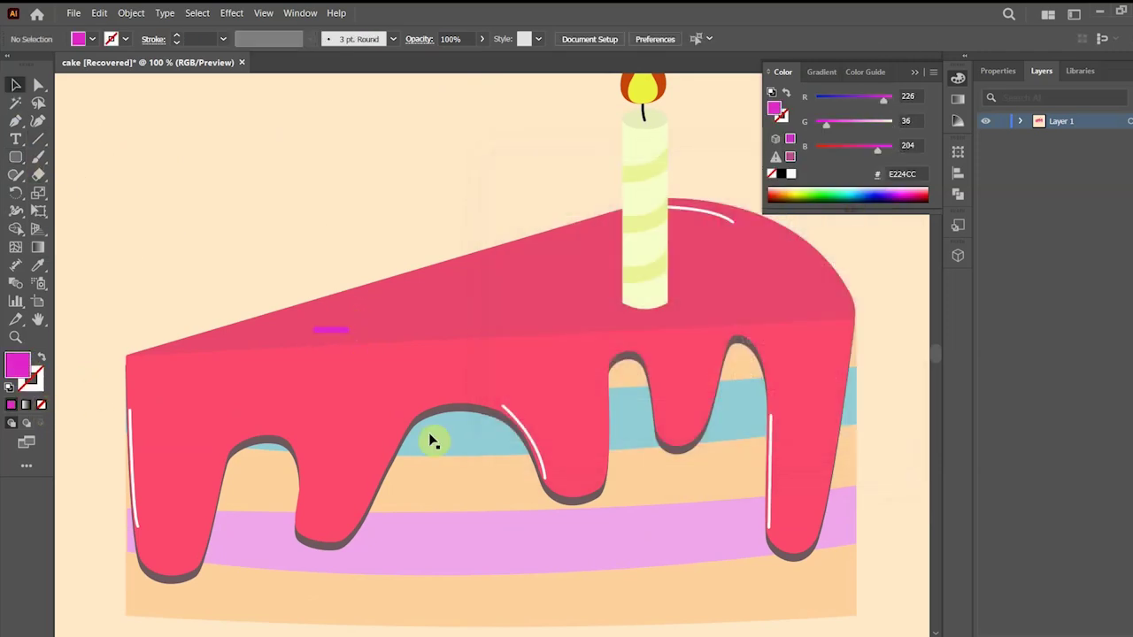
- Draw a short straight highlight line with the Pen tool near the magenta sprinkle's lower edge
key("ctrl+equal")
key("ctrl+equal")
key("ctrl+equal")
left_click_drag(282, 403, 720, 420)
left_click(465, 303)
left_click_drag(466, 295, 467, 288)
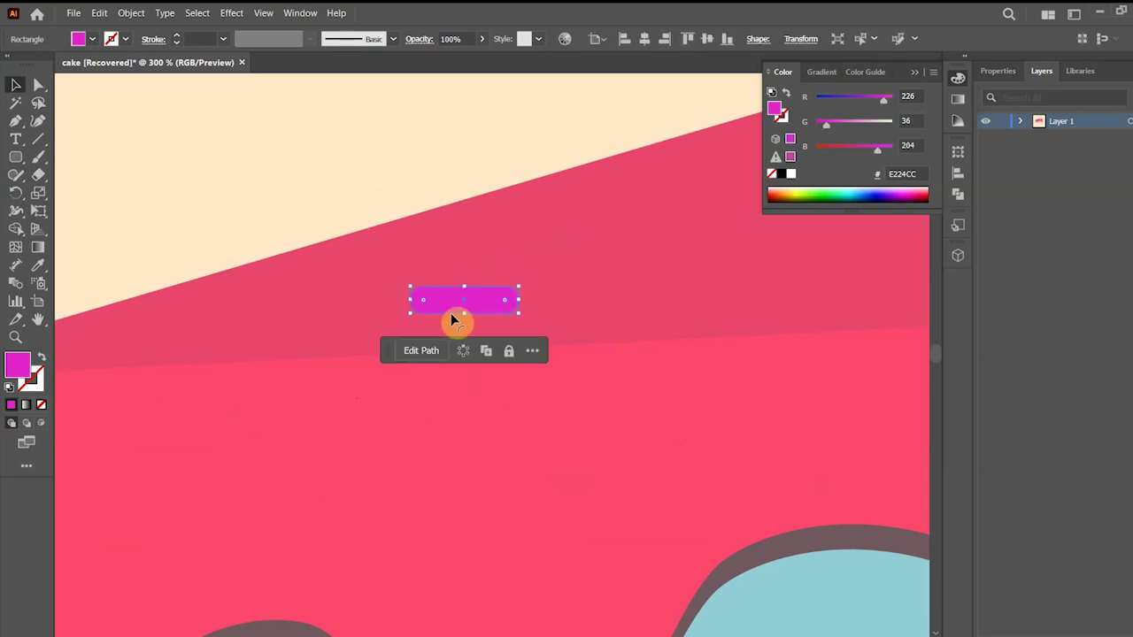
left_click(15, 121)
left_click(445, 308)
left_click(504, 309)
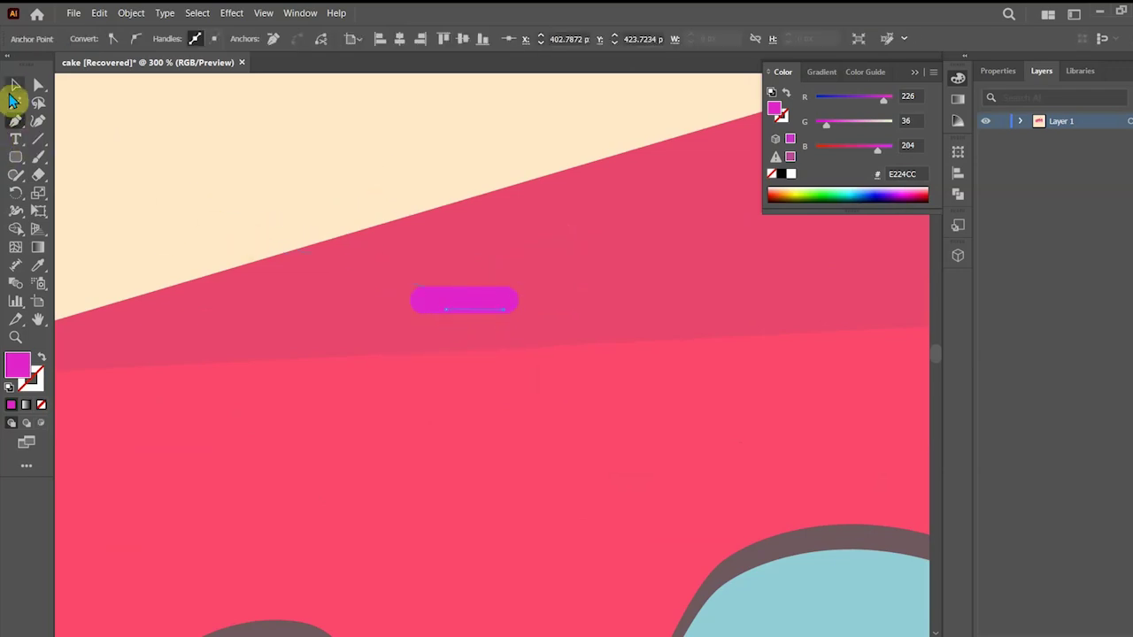
- Select the highlight line on the magenta sprinkle and give it a thin white stroke
left_click(15, 85)
left_click(475, 308)
left_click(495, 254)
left_click(480, 310)
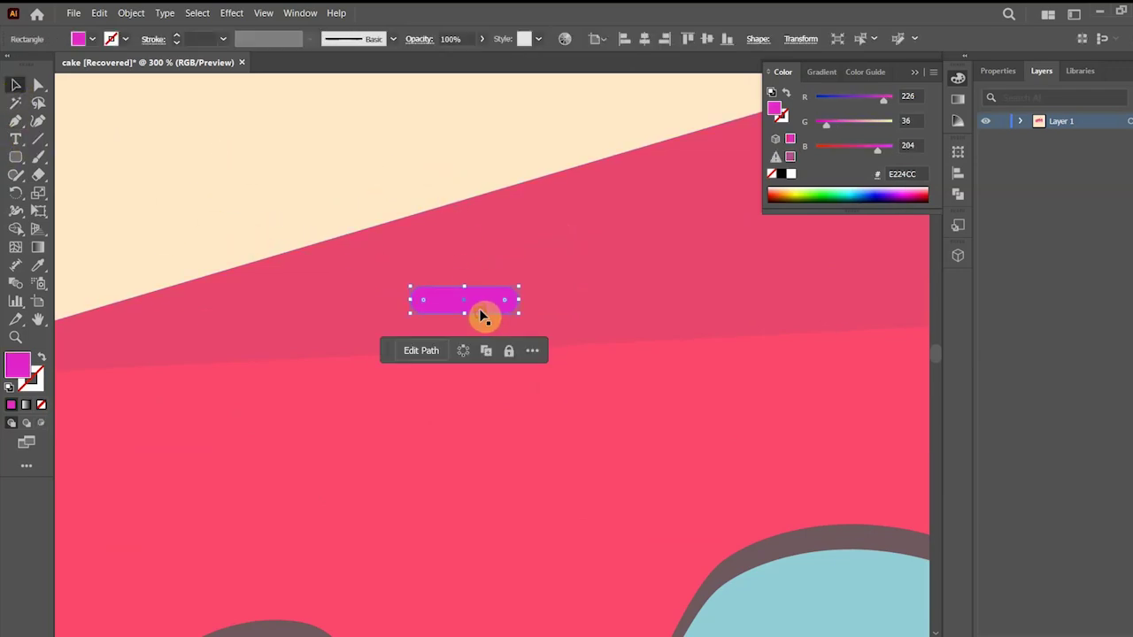
left_click(549, 163)
left_click(1020, 121)
left_click(1129, 137)
left_click(177, 36)
left_click(153, 39)
left_click(87, 78)
left_click(252, 115)
- Group the magenta sprinkle with its highlight line
left_click(500, 310)
left_click(495, 299, "shift")
key("ctrl+g")
- Place a copy of the sprinkle tilted upward to the right, ungroup it and recolor its body teal
left_click_drag(492, 301, 695, 194)
left_click_drag(618, 302, 341, 478)
left_click_drag(459, 390, 485, 340)
key("ctrl+shift+g")
left_click(391, 292)
left_click(396, 362)
double_click(17, 364)
left_click(709, 311)
left_click(636, 260)
left_click(855, 218)
left_click(434, 230)
- Place another sprinkle copy tilted slightly downward to the right, ungroup it and recolor its body yellow
left_click_drag(187, 475, 704, 438)
double_click(18, 365)
left_click(855, 240)
key("ctrl+shift+g")
left_click(644, 412)
double_click(17, 364)
left_click(714, 373)
left_click(855, 218)
- Place a third sprinkle copy tilted steeply downward to the right, ungroup it and recolor its body dark blue
left_click_drag(128, 460, 722, 251)
left_click_drag(722, 251, 579, 353)
left_click_drag(629, 354, 528, 279)
key("ctrl+shift+g")
left_click(557, 230)
left_click(557, 320)
double_click(18, 364)
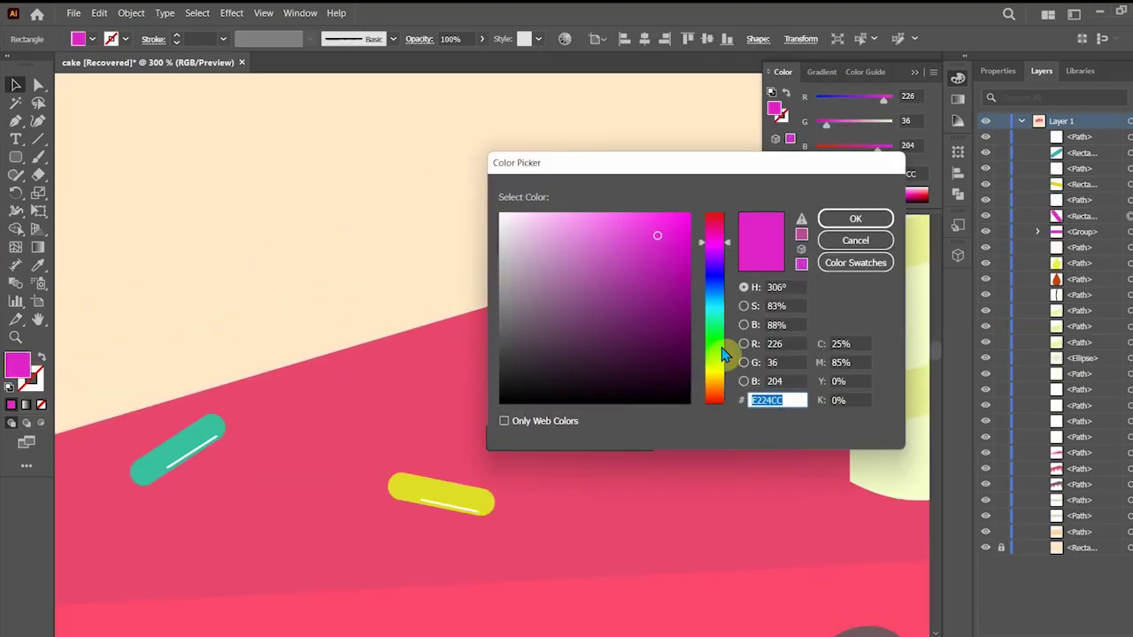
left_click(714, 275)
left_click(658, 270)
left_click(855, 218)
- Group the dark blue, yellow and teal sprinkles each with their own highlight line
key("ctrl+minus")
key("ctrl+minus")
left_click(532, 347)
key("ctrl+g")
left_click(472, 431)
left_click(451, 426, "shift")
key("ctrl+g")
left_click(350, 397)
left_click(347, 403, "shift")
key("ctrl+g")
left_click(480, 389)
key("Delete")
- Duplicate the colored sprinkles and scatter the copies across the icing's top surface
left_click(533, 354)
left_click(479, 432)
left_click_drag(479, 434, 416, 450)
left_click_drag(539, 366, 438, 404)
left_click_drag(245, 458, 624, 346)
left_click(624, 306)
left_click(720, 297, "shift")
left_click(690, 344, "shift")
left_click(609, 345, "shift")
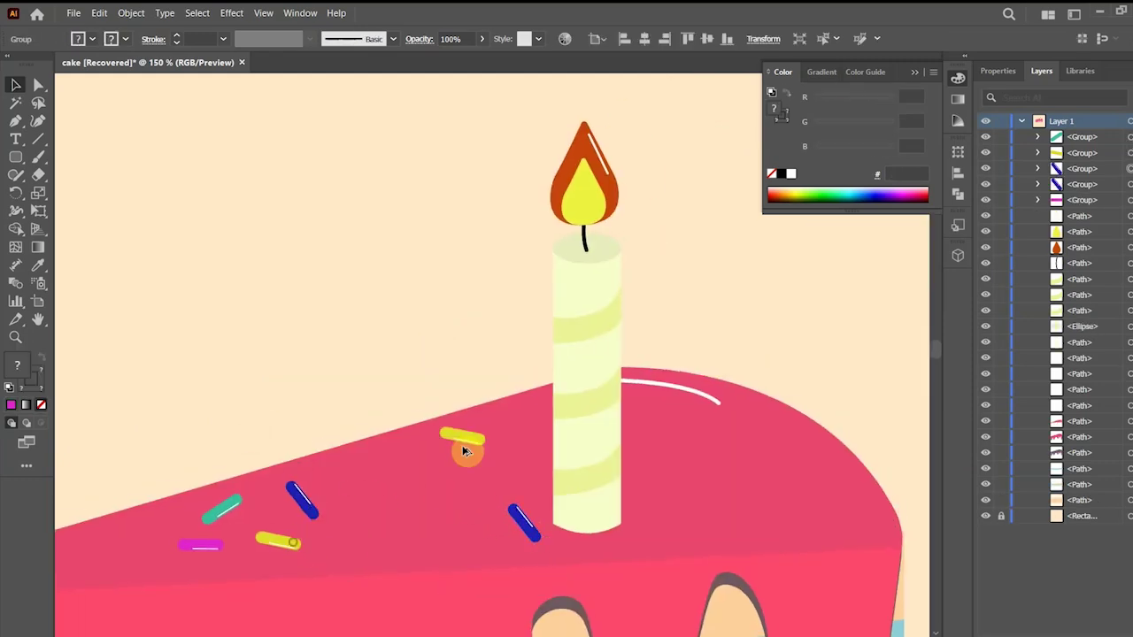
left_click_drag(463, 434, 383, 471)
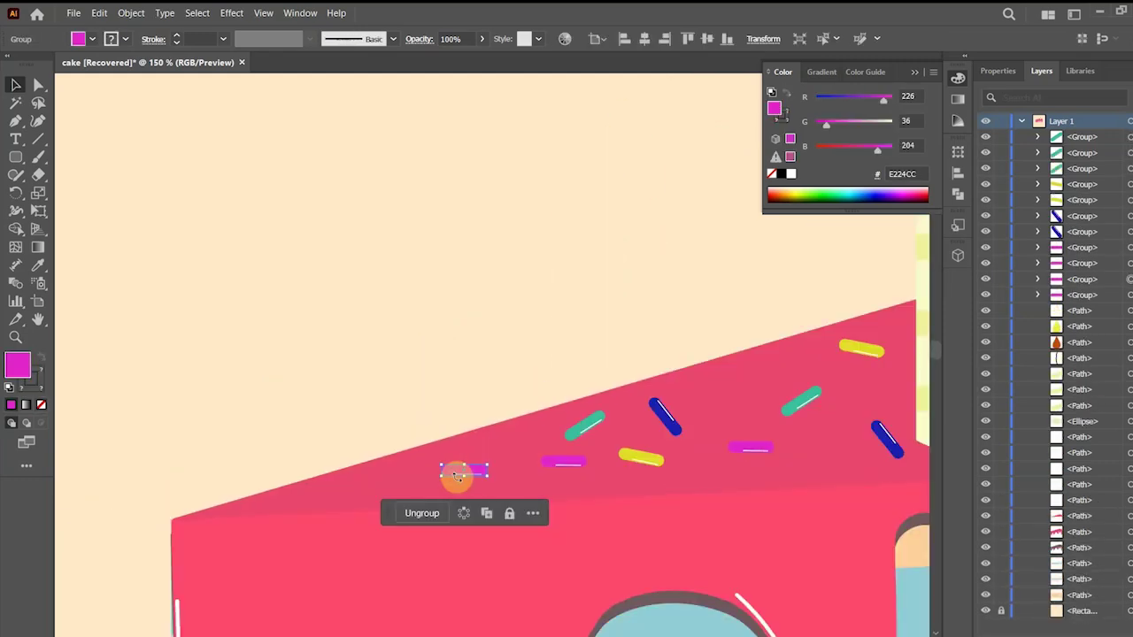
- Recolor two magenta sprinkles near the slice's narrow tip to light blue 27B4E0 and green 4FE027
double_click(17, 365)
type("27B4E0")
key("Return")
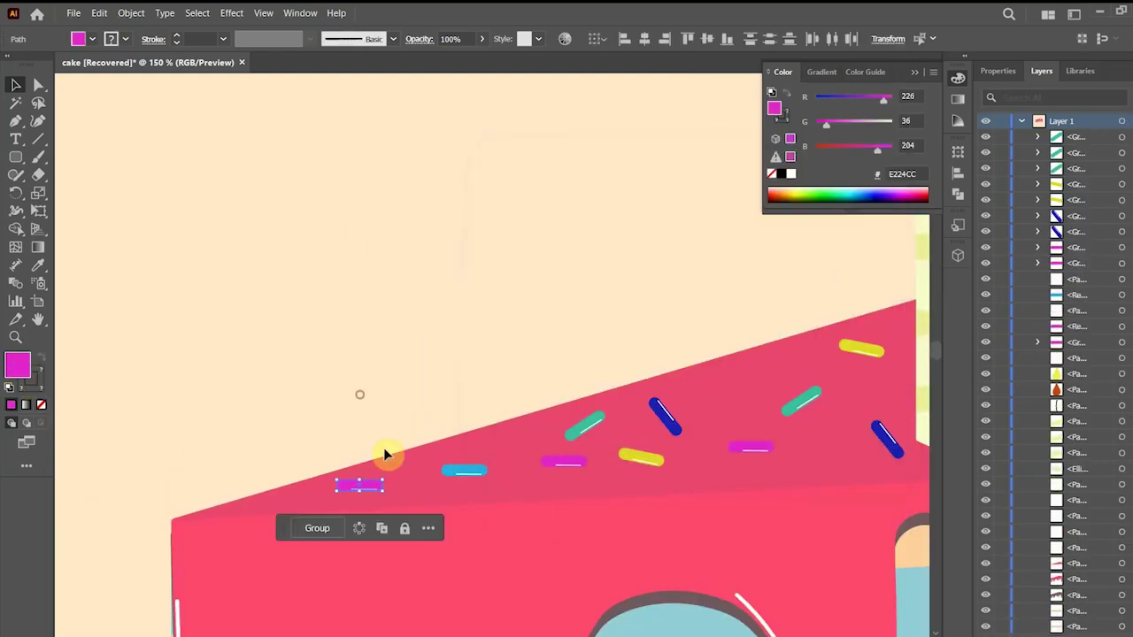
double_click(18, 365)
type("4FE027")
key("Return")
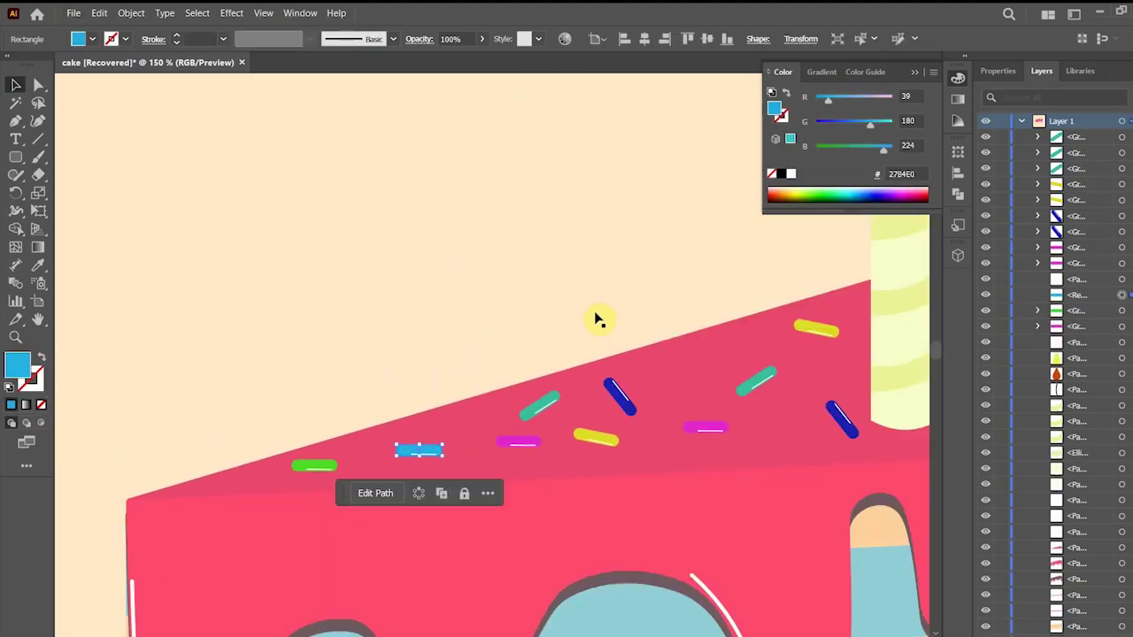
left_click(424, 451)
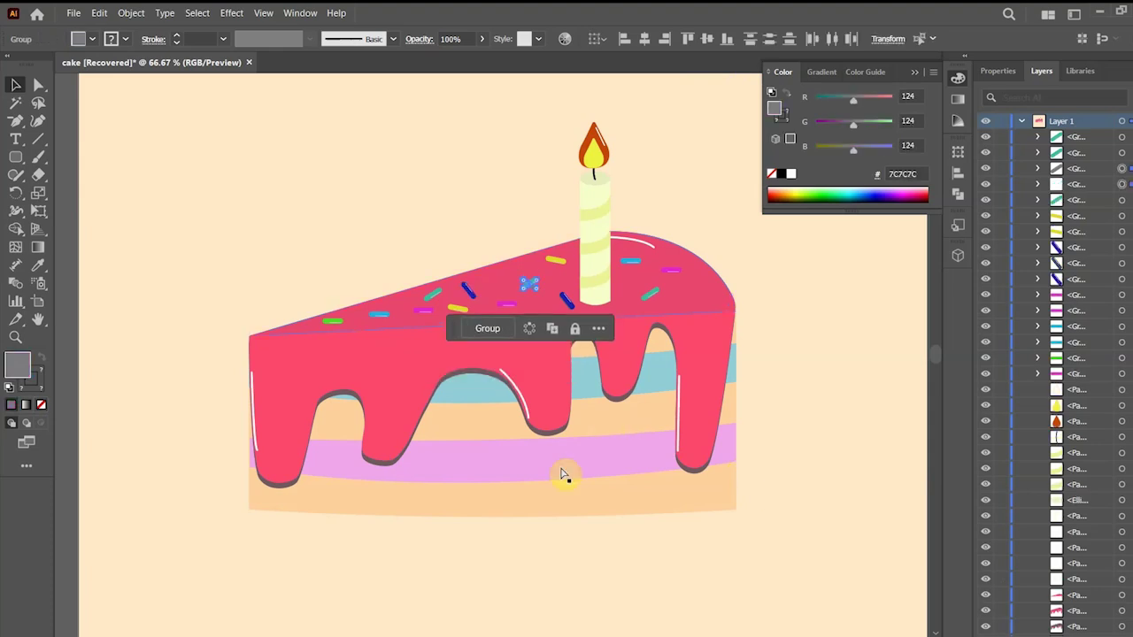
key("ctrl+g")
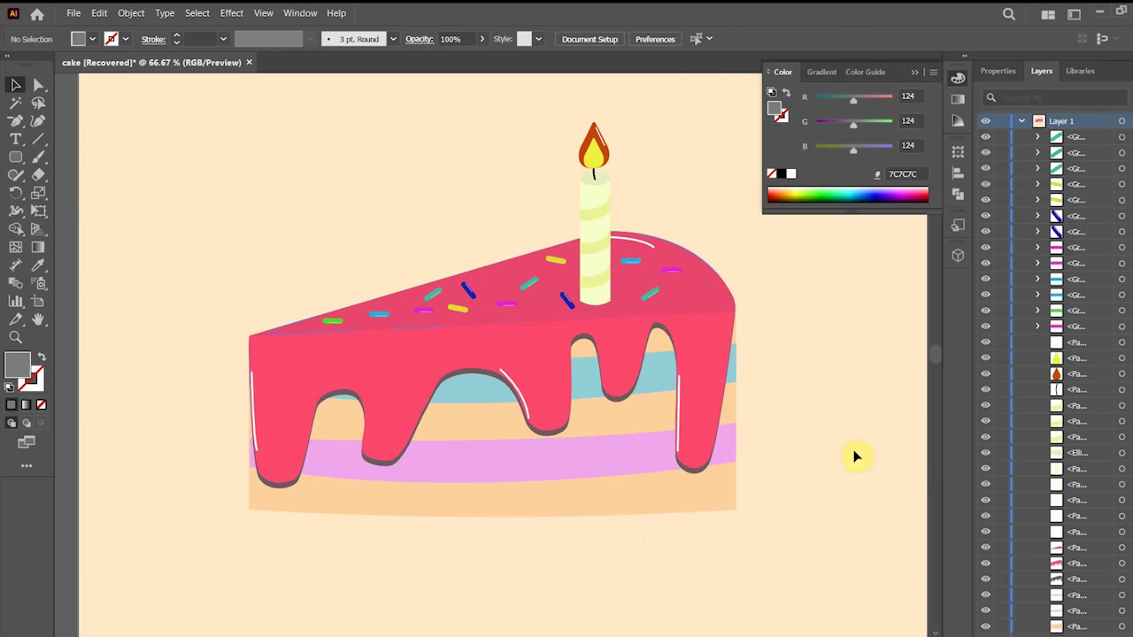
- Draw a wide flat ellipse across the cake's base as a plate, fill it white and place it behind the cake
scroll(832, 405, "down", 2)
scroll(720, 367, "down", 4)
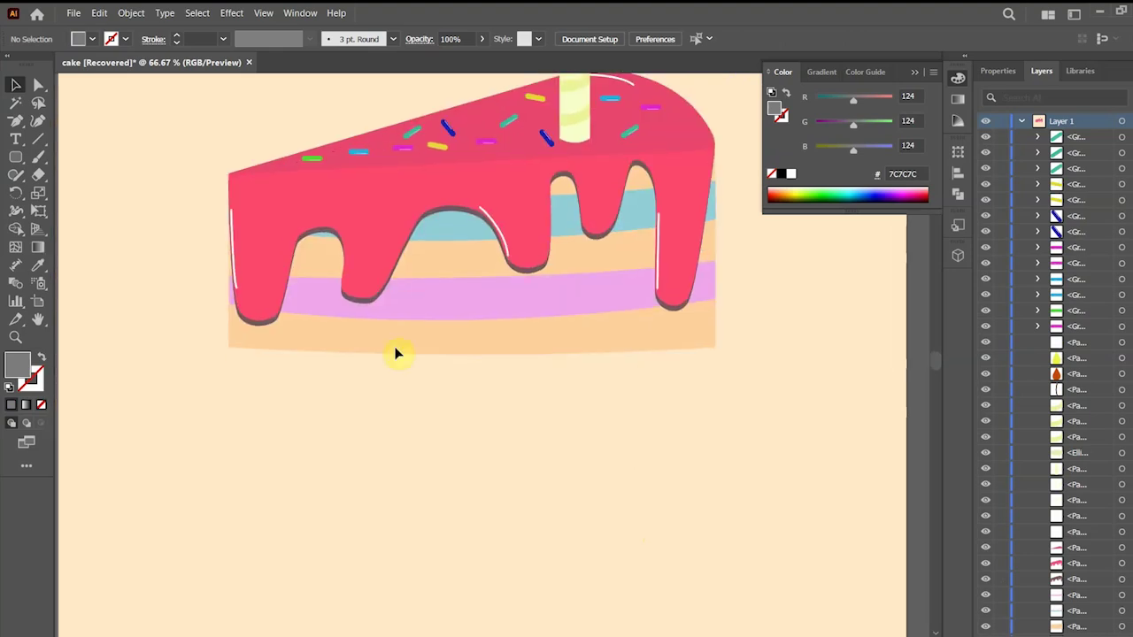
scroll(696, 316, "up", 5)
scroll(531, 450, "down", 2)
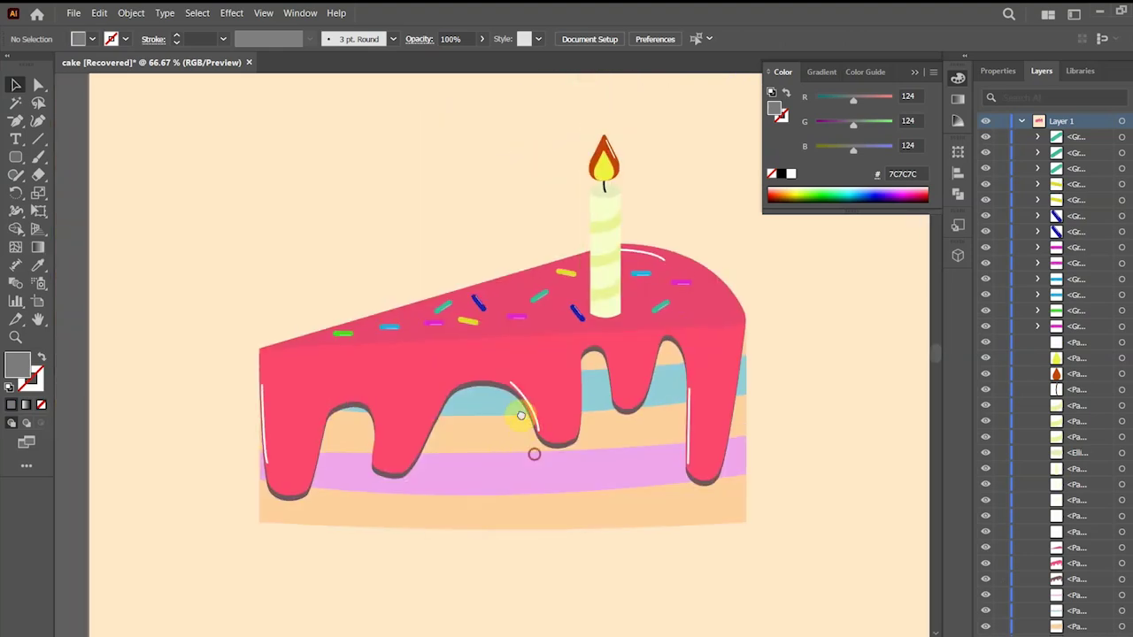
left_click_drag(16, 155, 76, 192)
left_click_drag(566, 445, 788, 509)
double_click(17, 363)
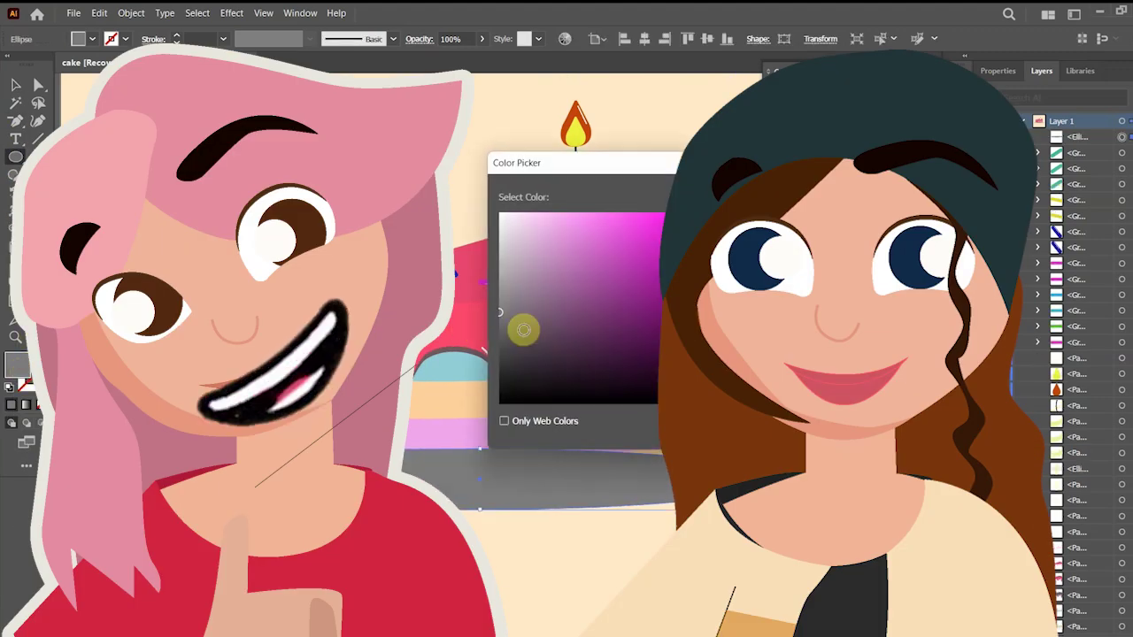
left_click_drag(521, 322, 472, 203)
key("Return")
left_click(22, 88)
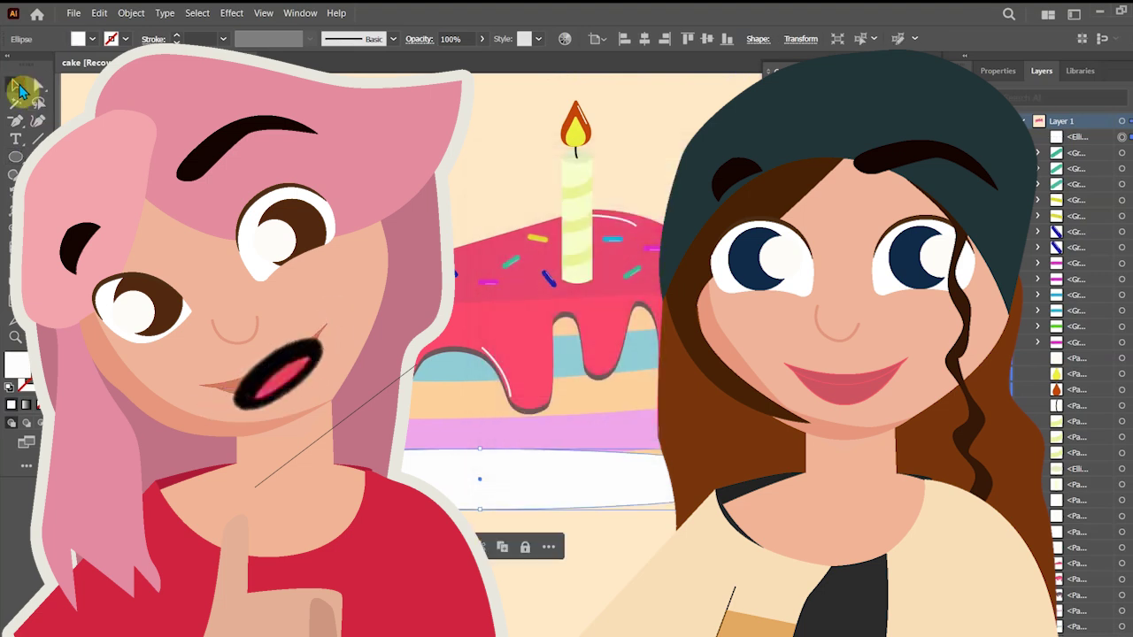
key("ctrl+shift+bracketleft")
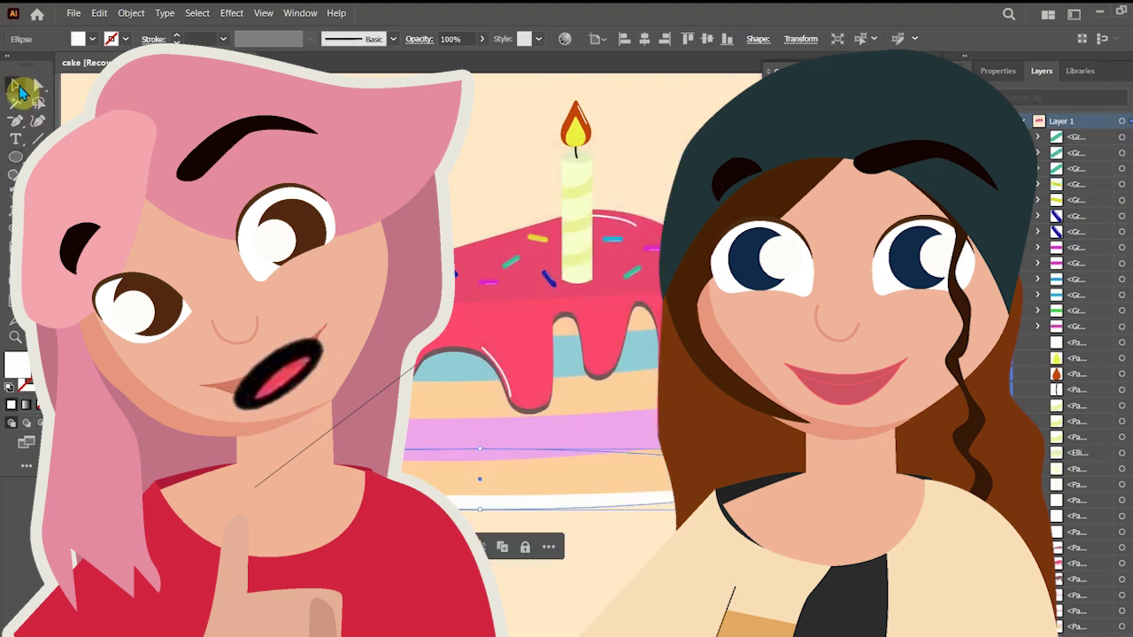
- Move the white plate slightly down and enlarge it so it extends beneath the cake
left_click_drag(389, 499, 385, 508)
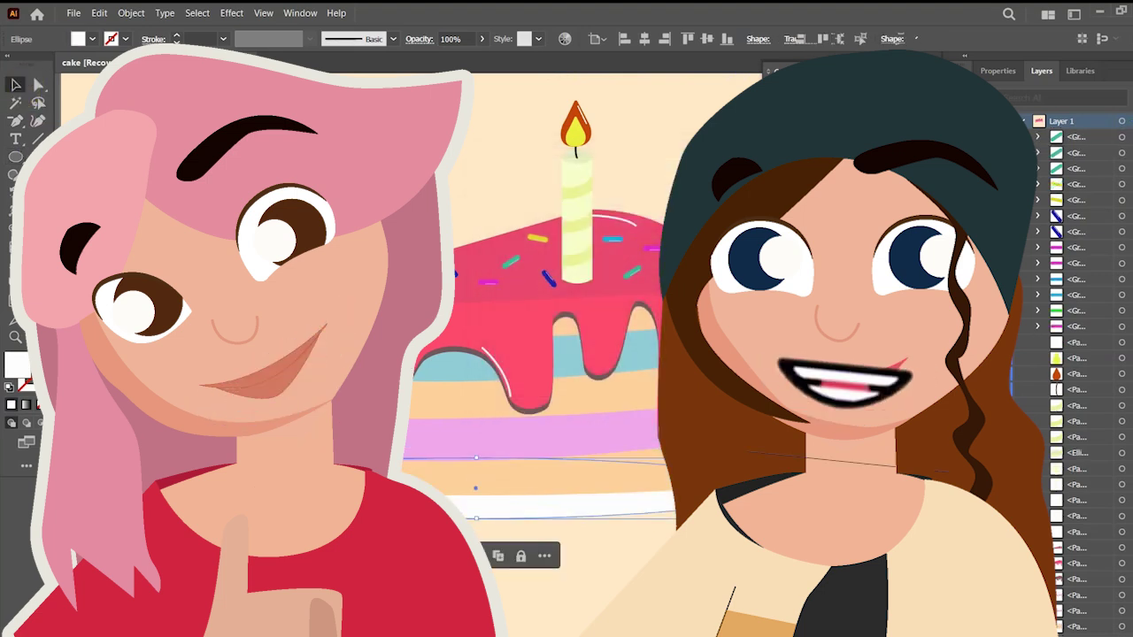
left_click(389, 566)
left_click(425, 508)
left_click_drag(476, 519, 475, 534)
left_click_drag(633, 508, 634, 508)
- Round the two lower corners of the cake's peach base shape
left_click(354, 476)
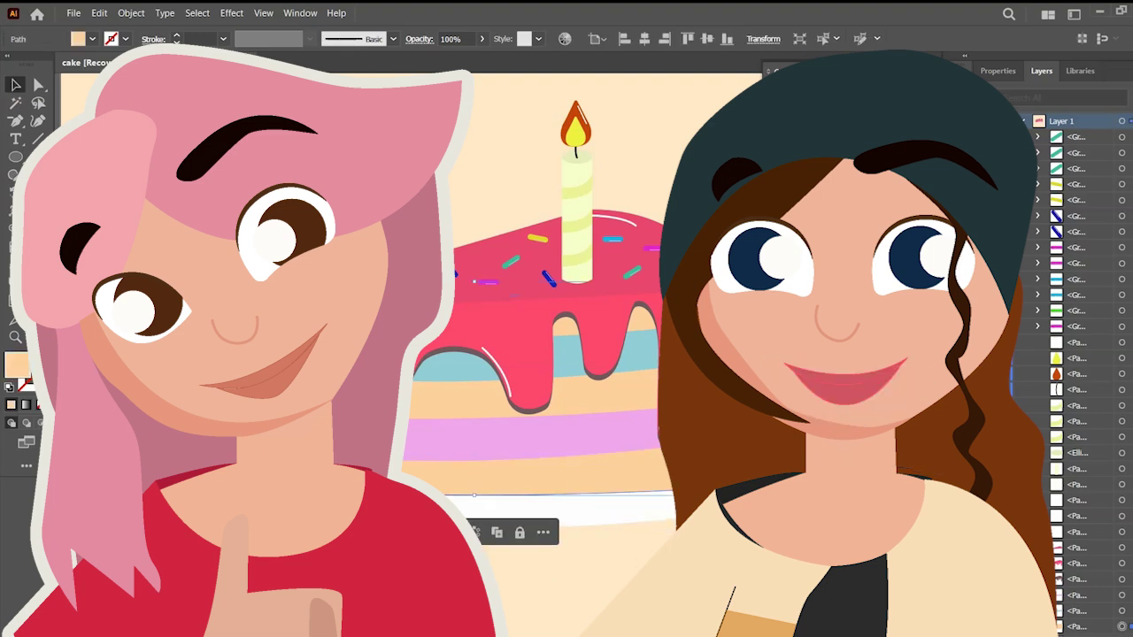
left_click(38, 83)
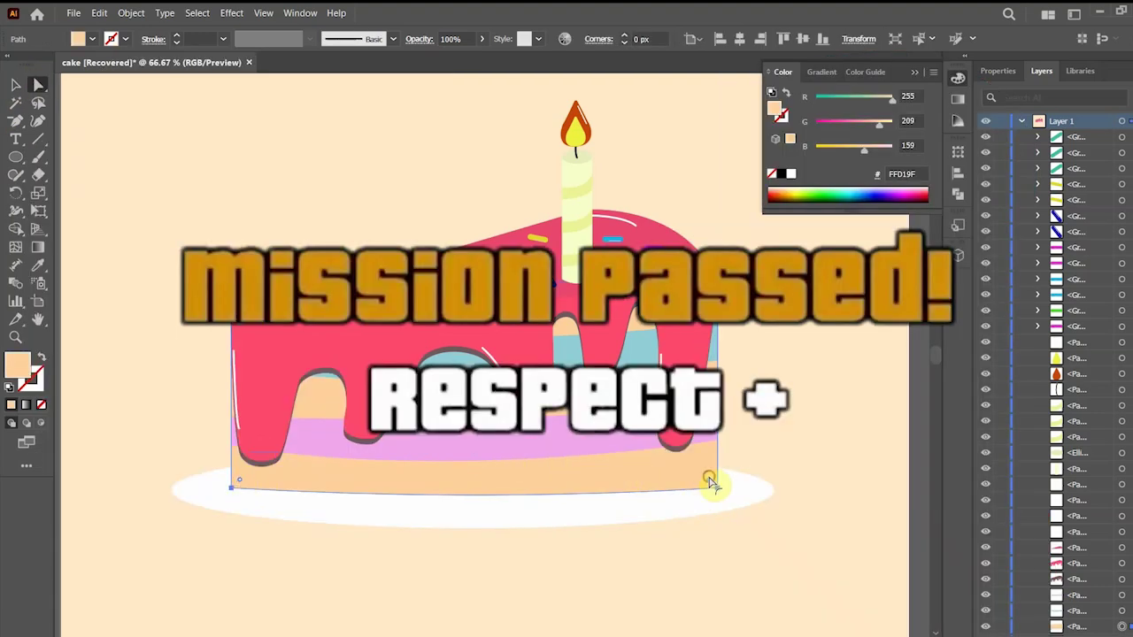
left_click(748, 428)
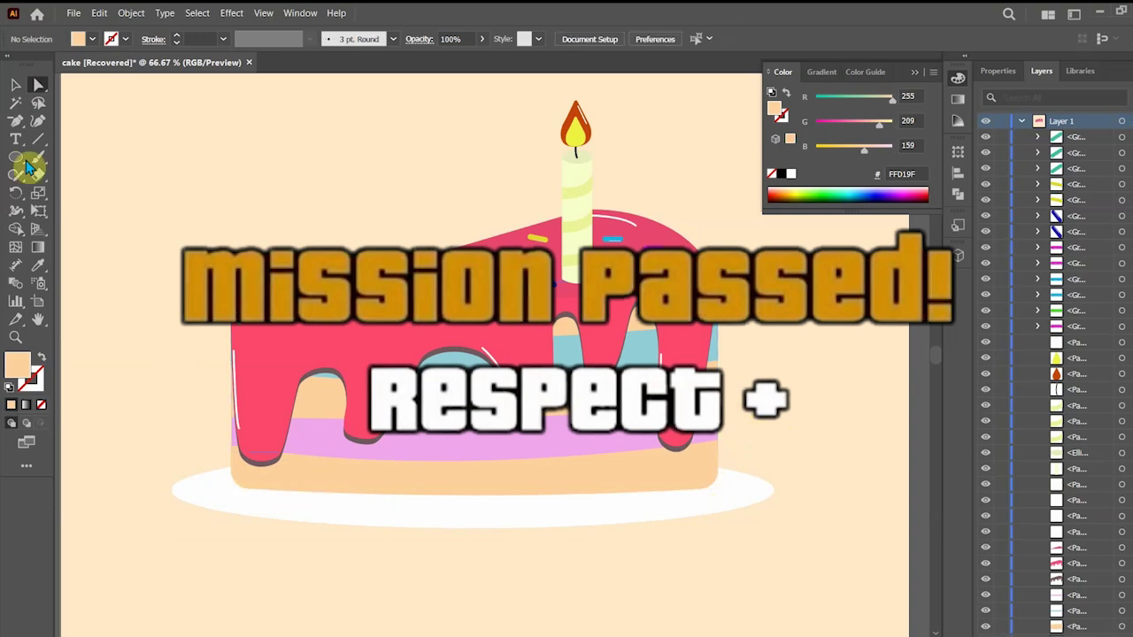
- Fit the whole artboard in view and collapse the floating color controls
left_click(16, 84)
key("ctrl+0")
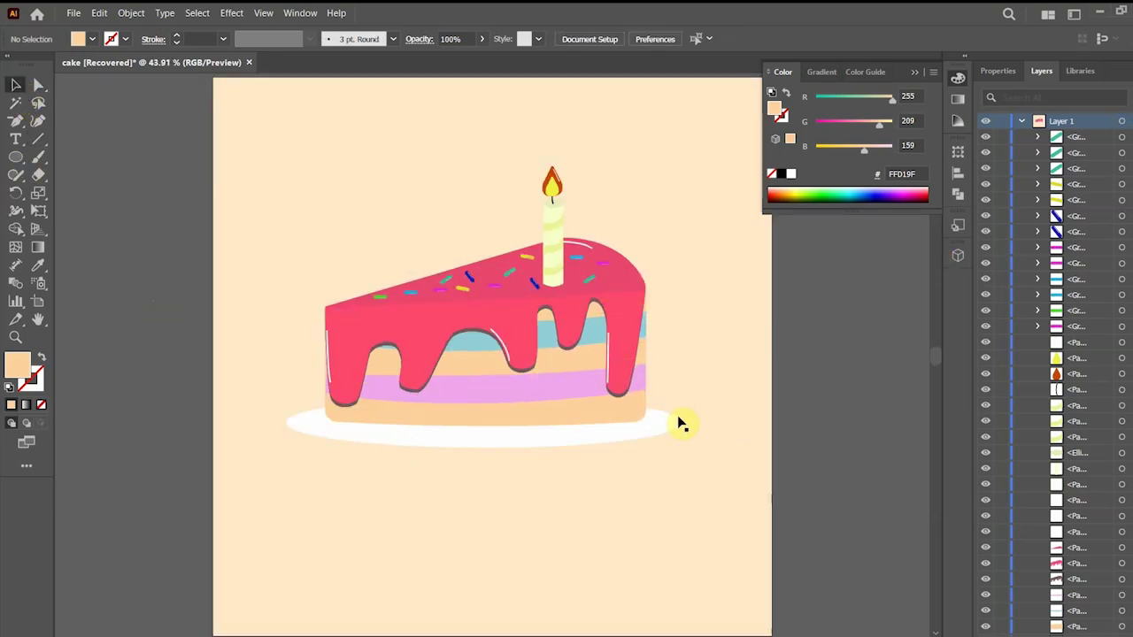
left_click(916, 71)
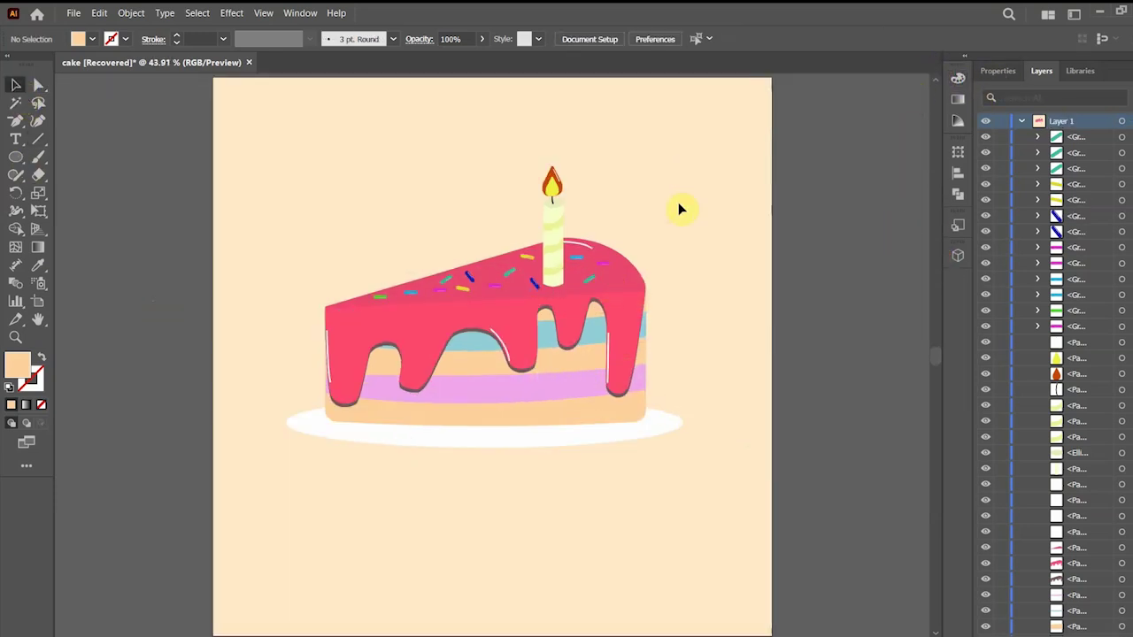